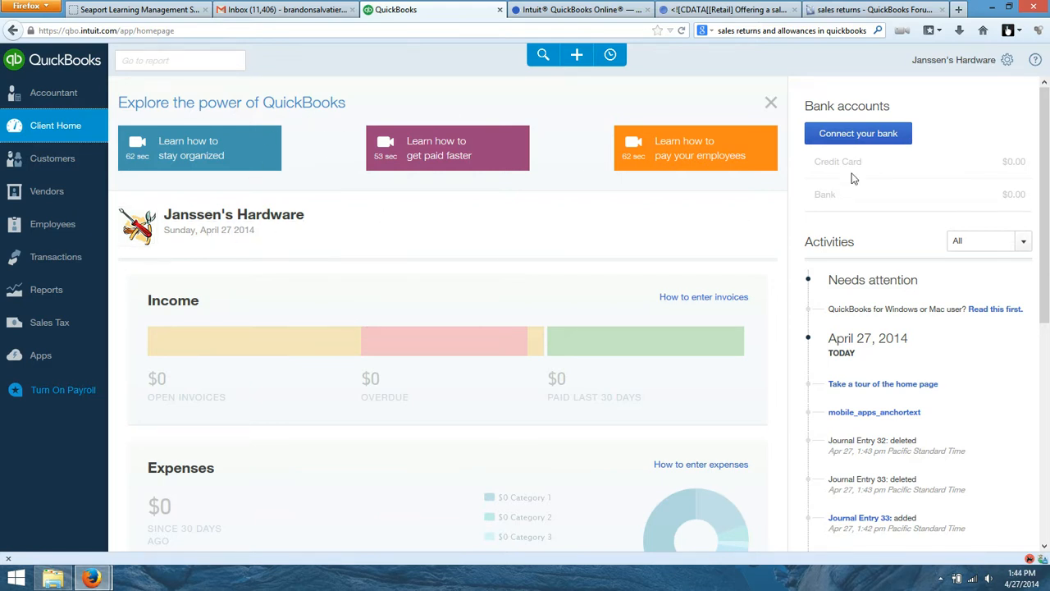
Look at the bank connection page and the SunTrust Bank (Small Business) login form, and return to the home page
left_click(858, 134)
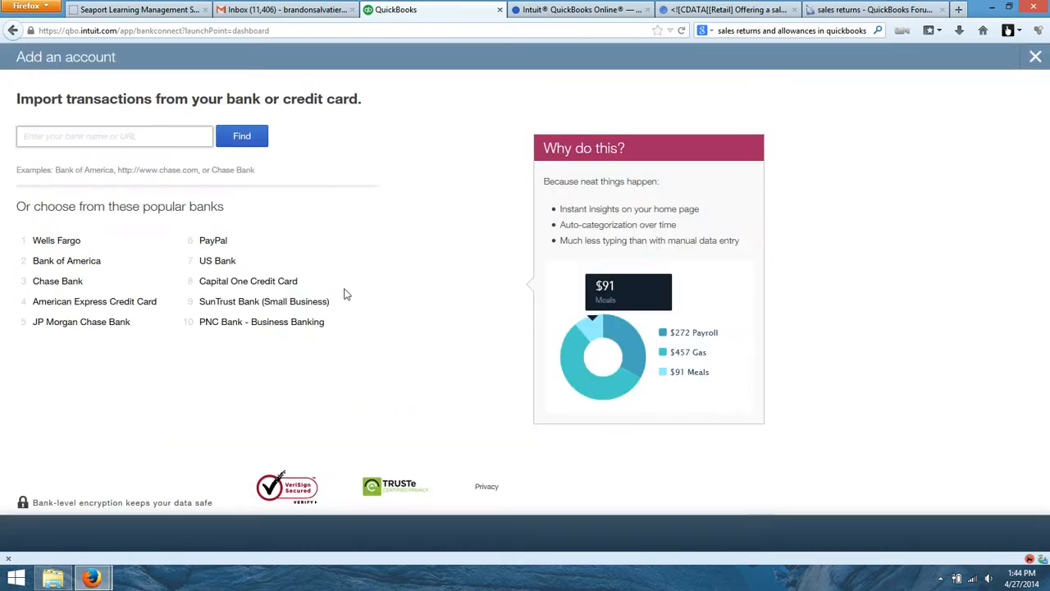
left_click(250, 303)
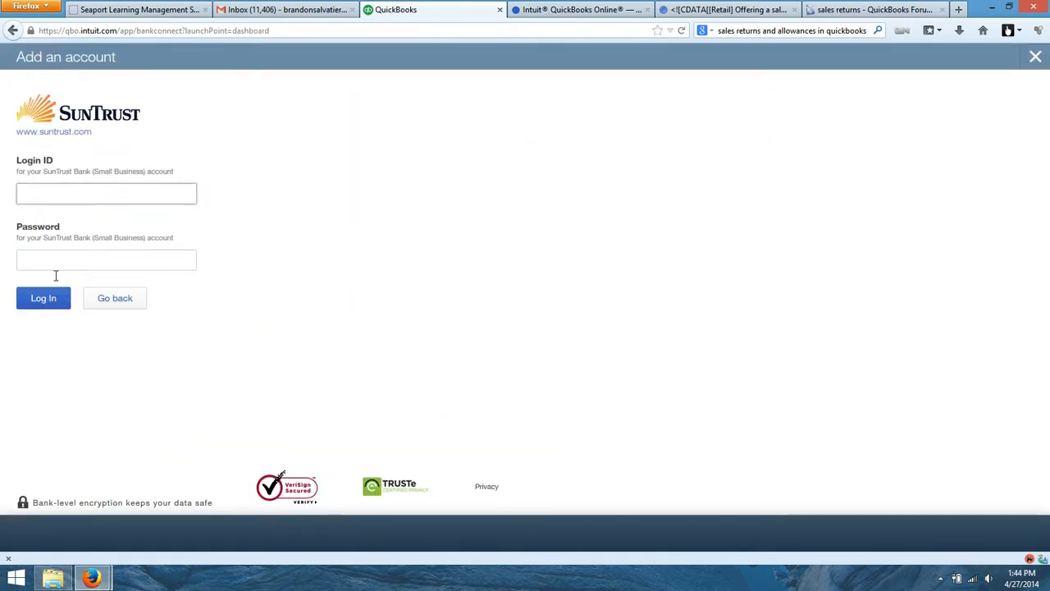
left_click(1037, 56)
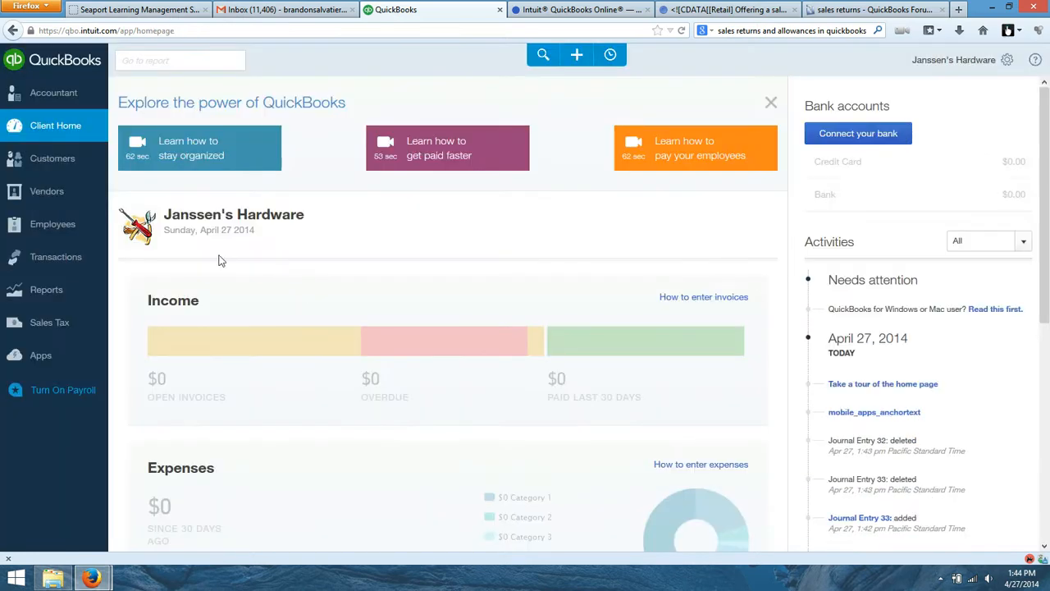
View the account registers list and start a new journal entry
left_click(58, 257)
left_click(68, 352)
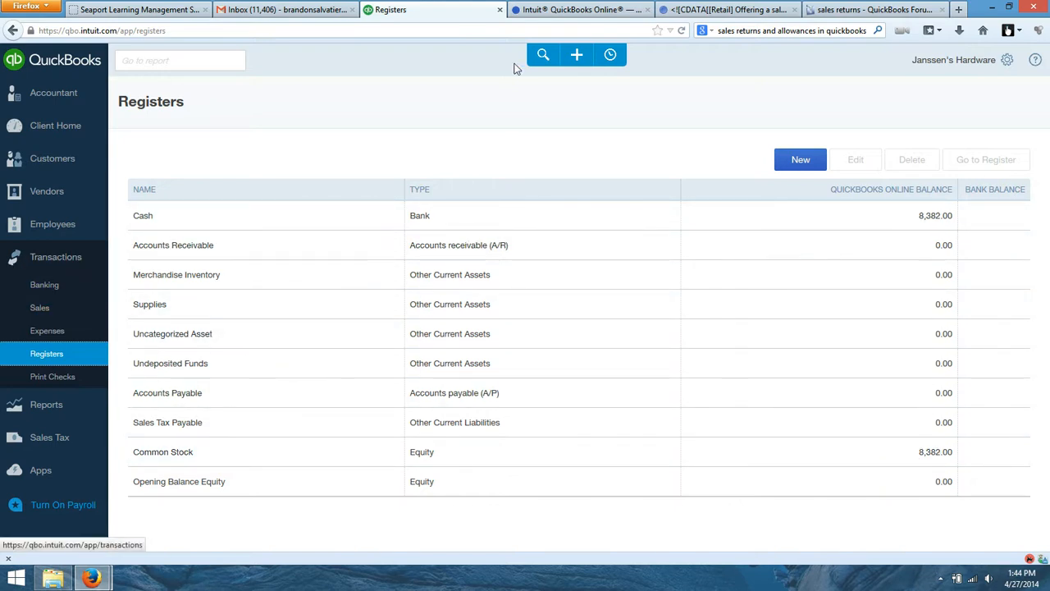
left_click(578, 55)
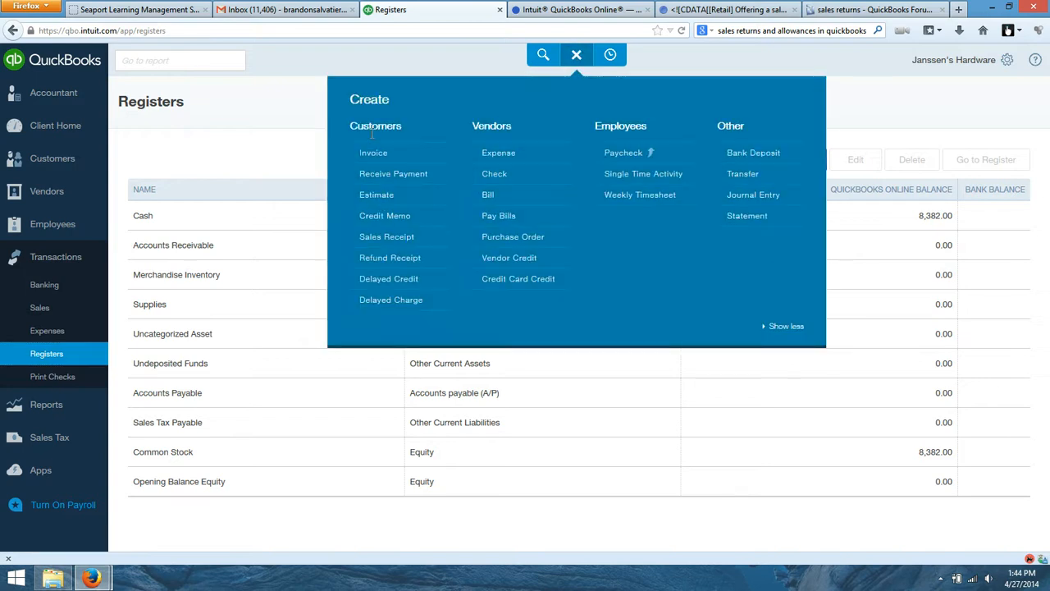
left_click(750, 197)
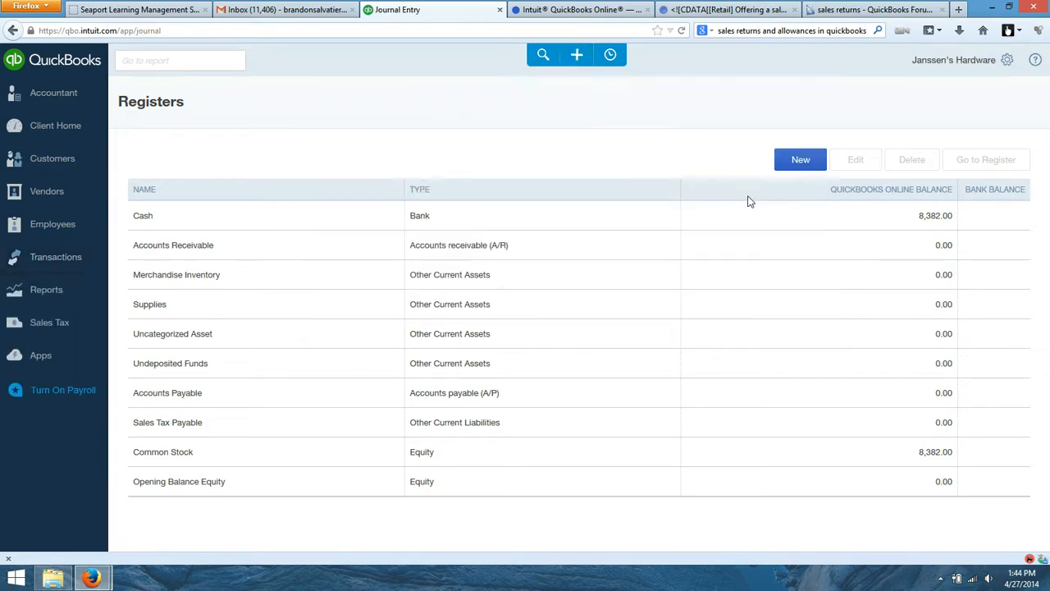
Shrink the browser window and bring up the WileyPLUS window beside it, showing the AP5-1A transaction list
left_click(1008, 6)
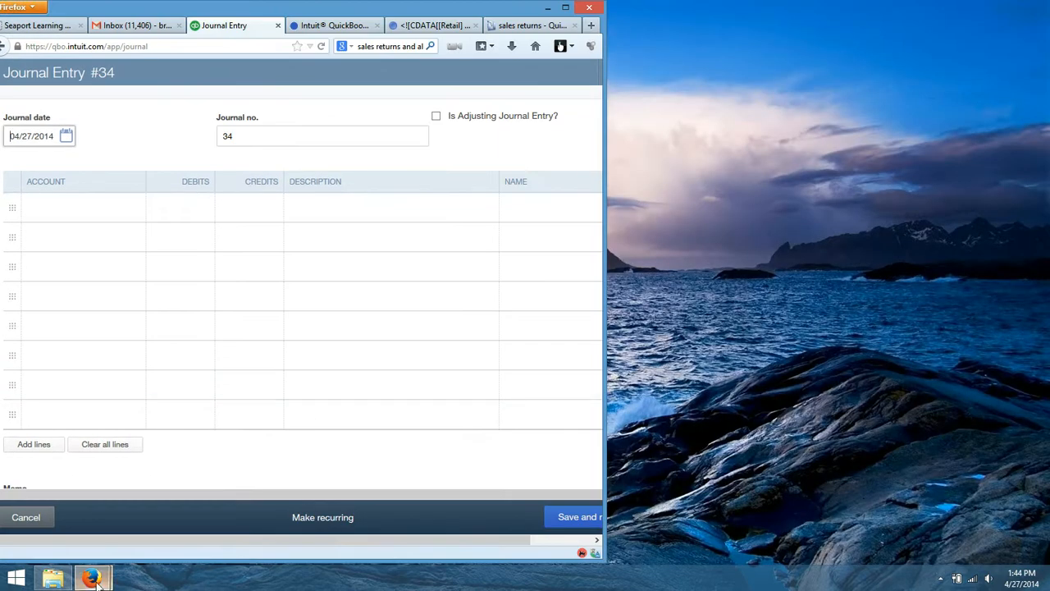
mouse_move(95, 581)
left_click(266, 533)
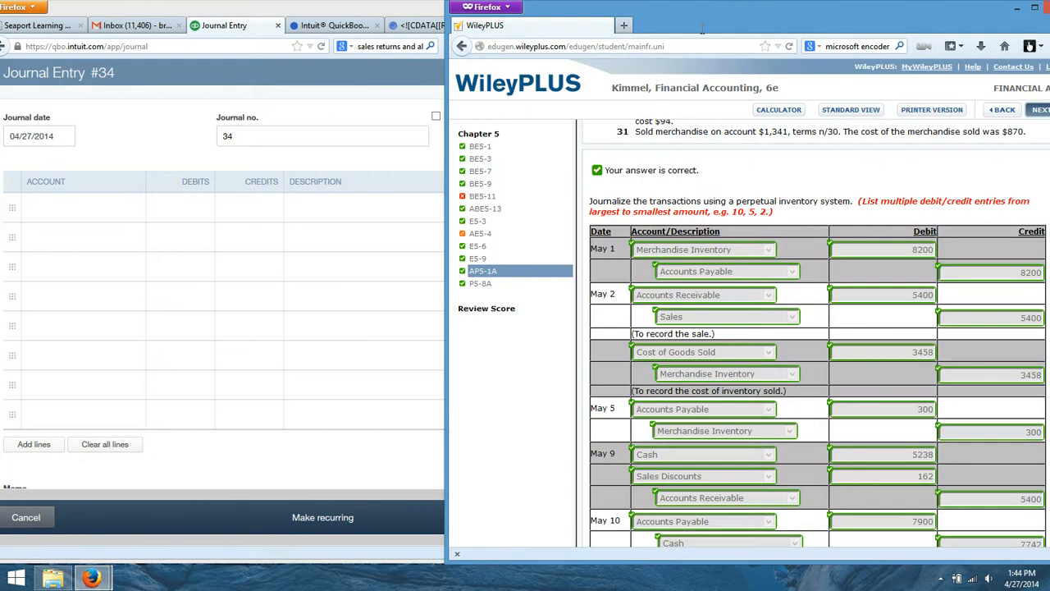
scroll(779, 250, "up", 5)
left_click_drag(587, 137, 619, 137)
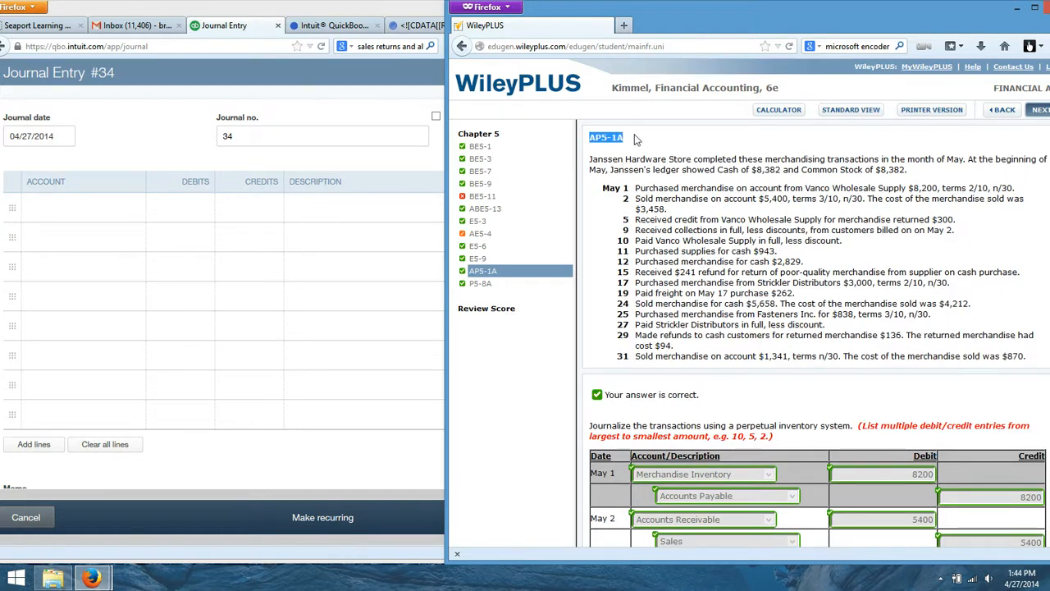
Date the journal entry 05/01/2014 and debit Merchandise Inventory for 8,200 on the first line
left_click(68, 141)
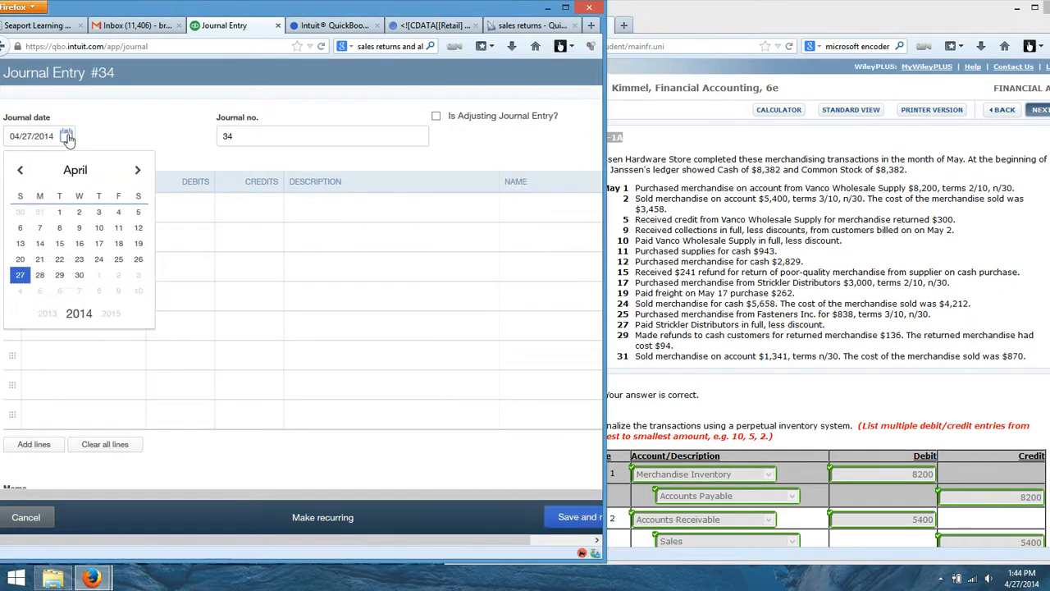
left_click(138, 170)
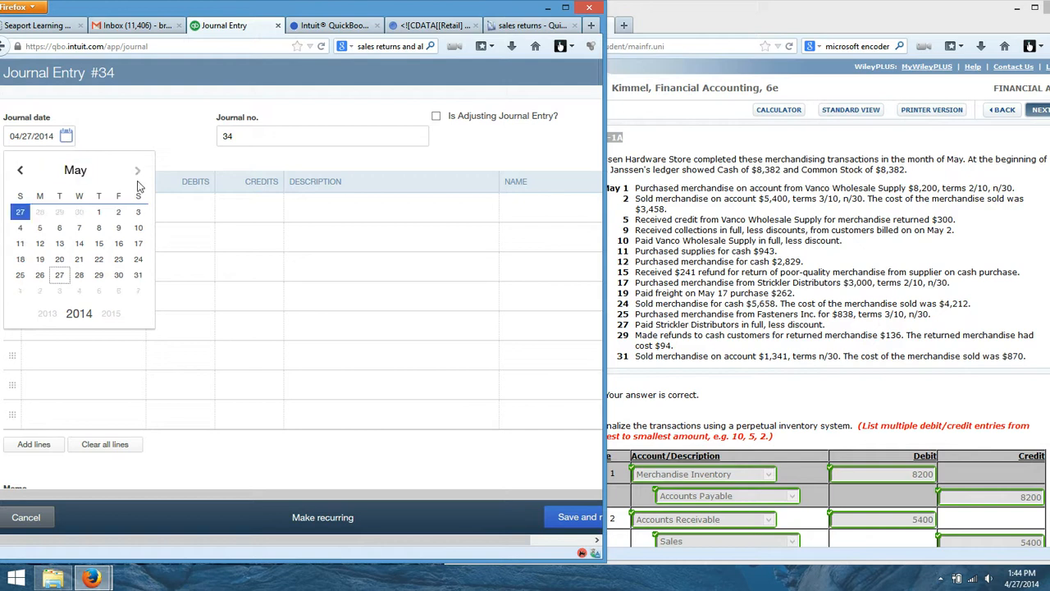
left_click(98, 212)
left_click(67, 211)
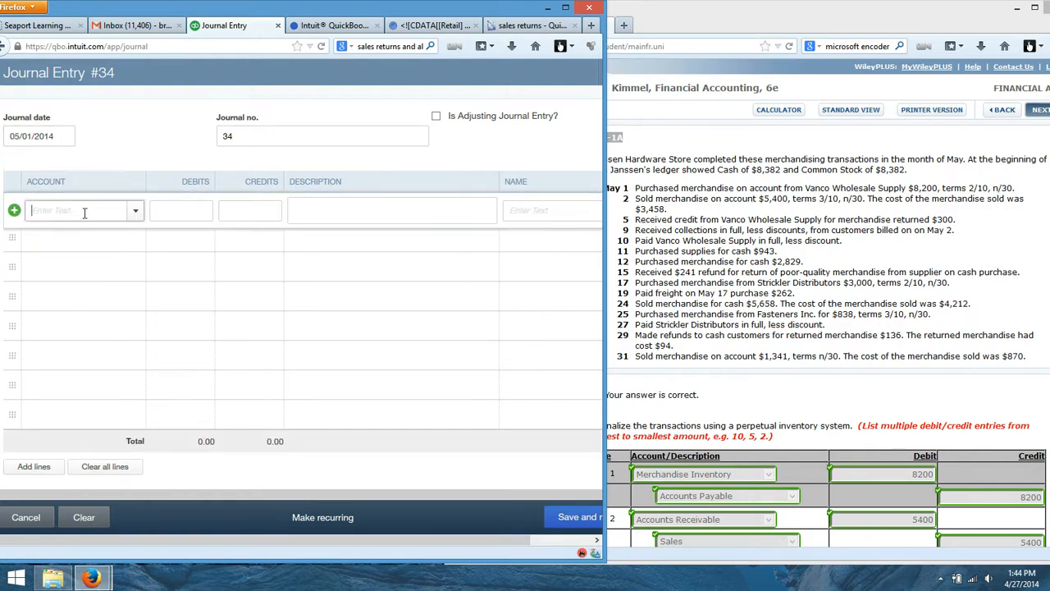
type("Merchandise Inventory")
left_click(175, 253)
left_click(189, 216)
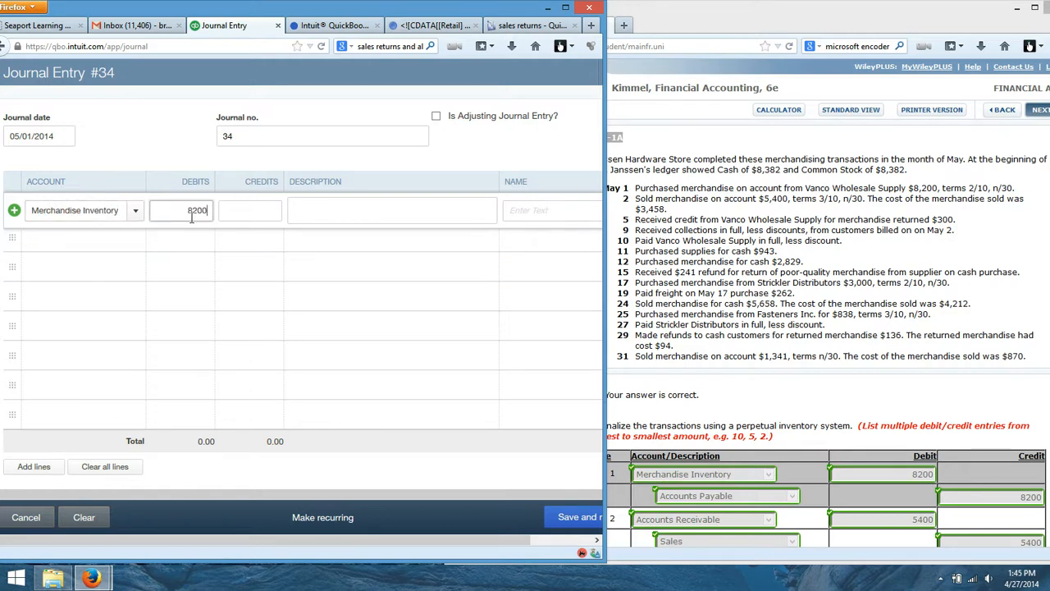
Credit Accounts Payable for 8,200 with Vanco as the name, and save the entry to begin a new one
left_click(119, 238)
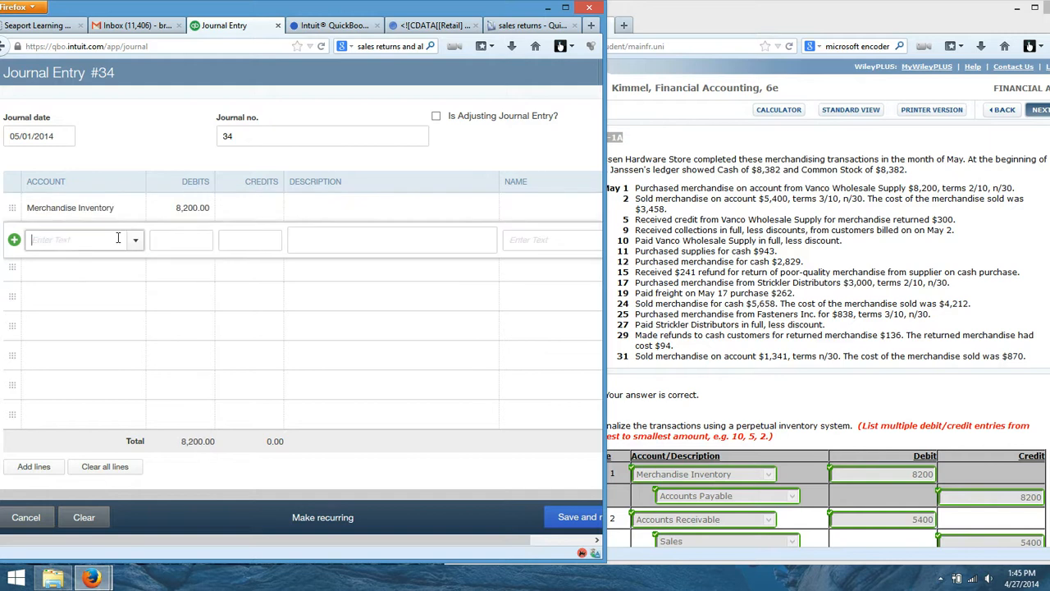
type("Accounts Receivable")
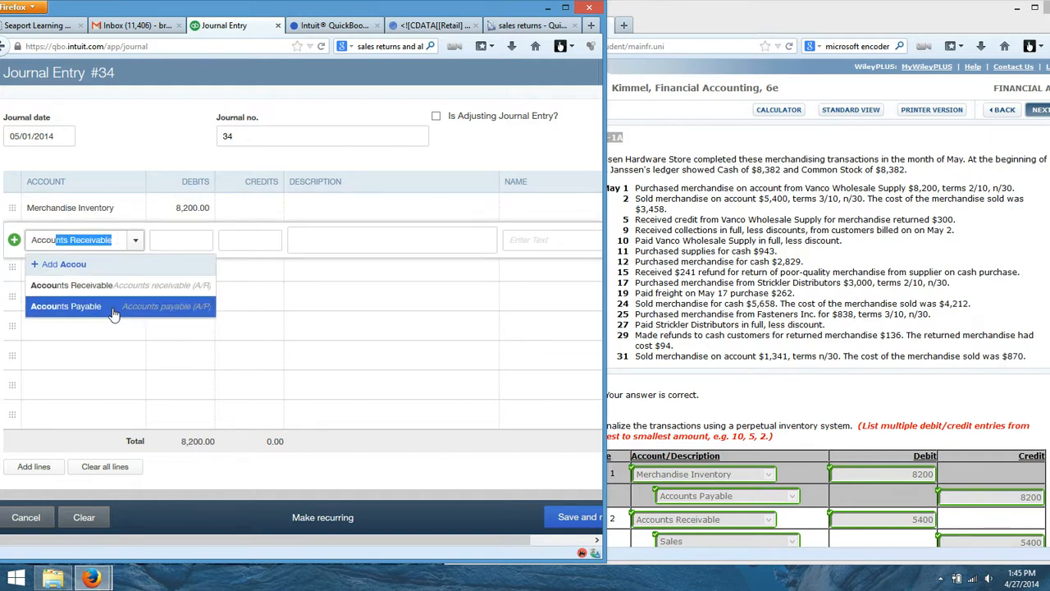
left_click(113, 307)
left_click_drag(343, 496, 381, 495)
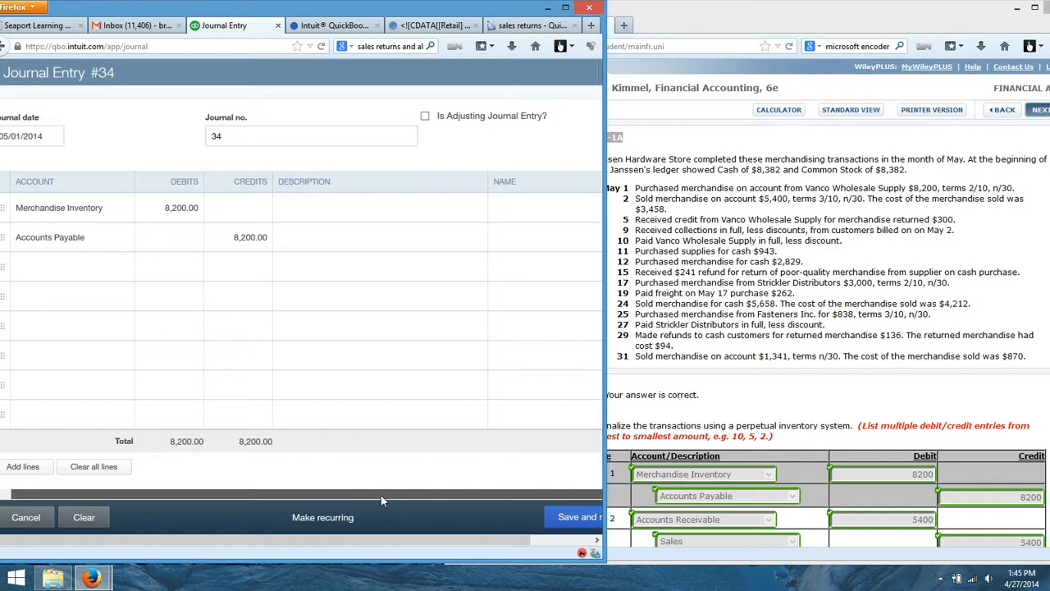
left_click(526, 238)
type("Vanco")
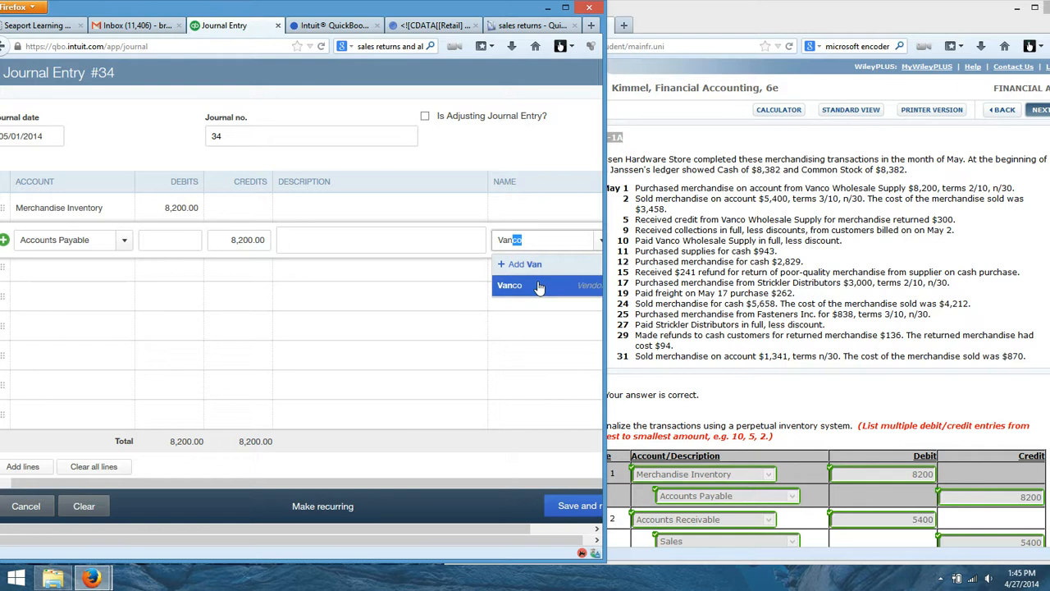
left_click(534, 285)
left_click(580, 517)
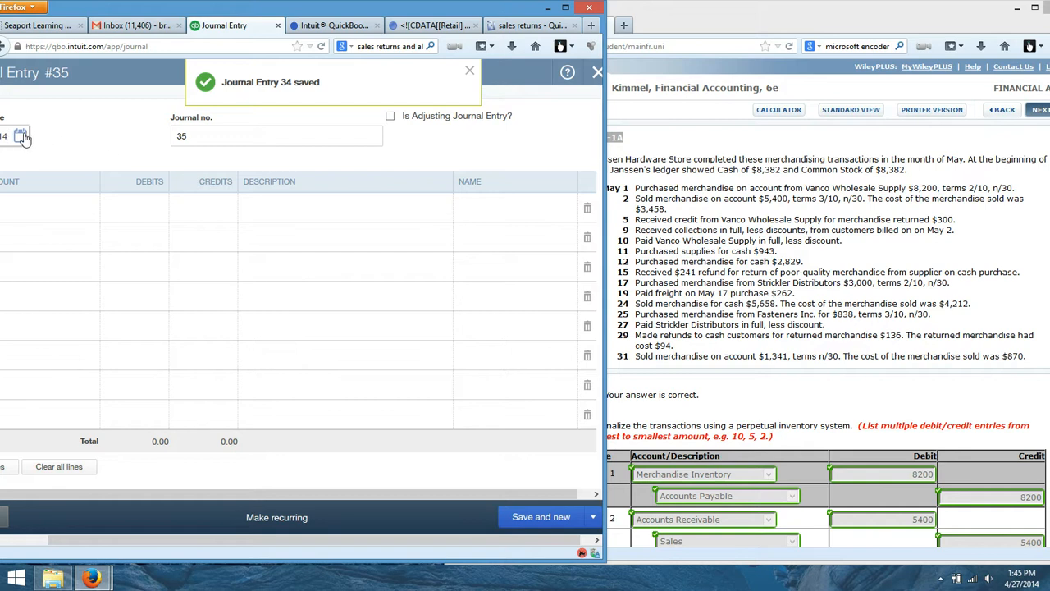
Date the new journal entry May 2, 2014 and debit Accounts Receivable for 5,400 with the name Customer
left_click(21, 137)
left_click(120, 170)
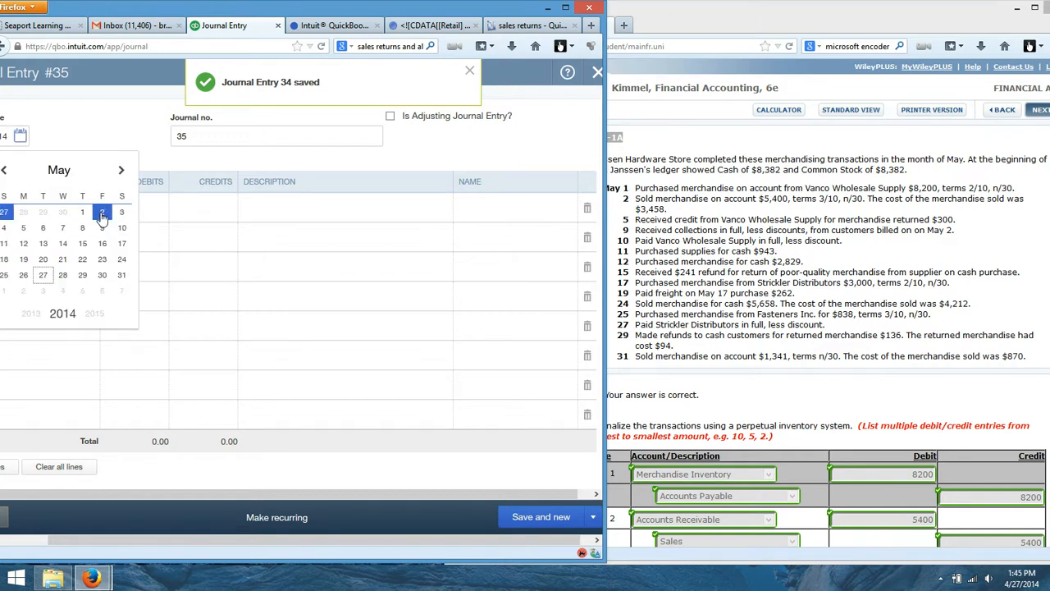
left_click(102, 213)
left_click(76, 216)
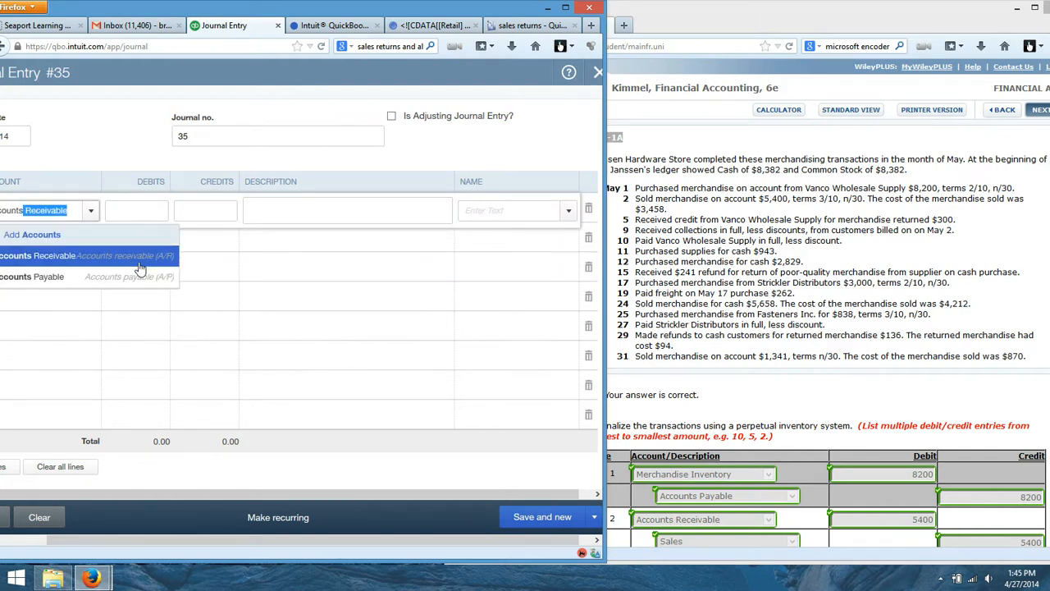
left_click(125, 261)
left_click(159, 211)
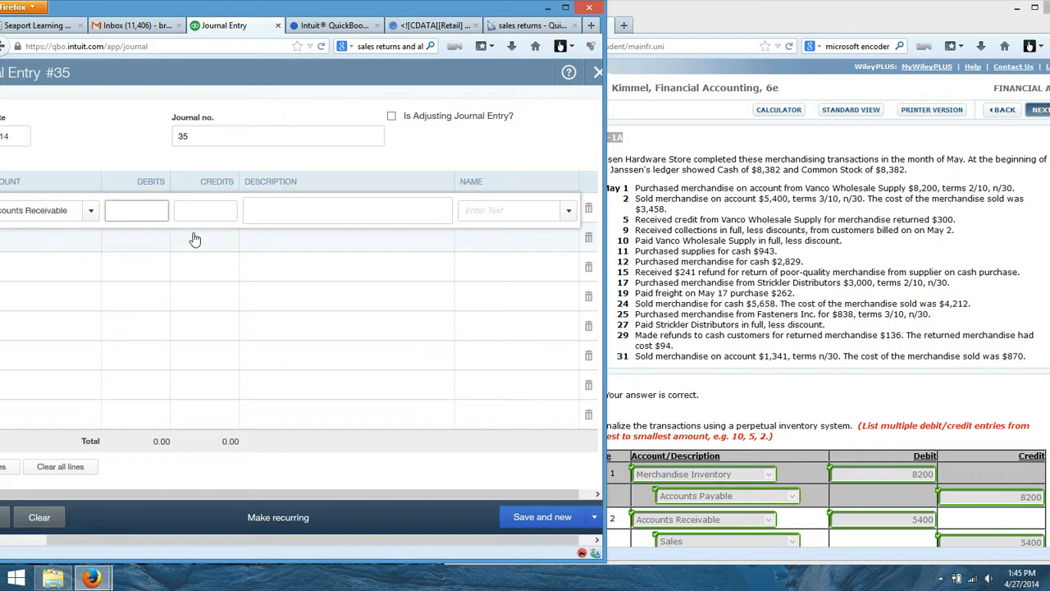
type("5400")
left_click(567, 211)
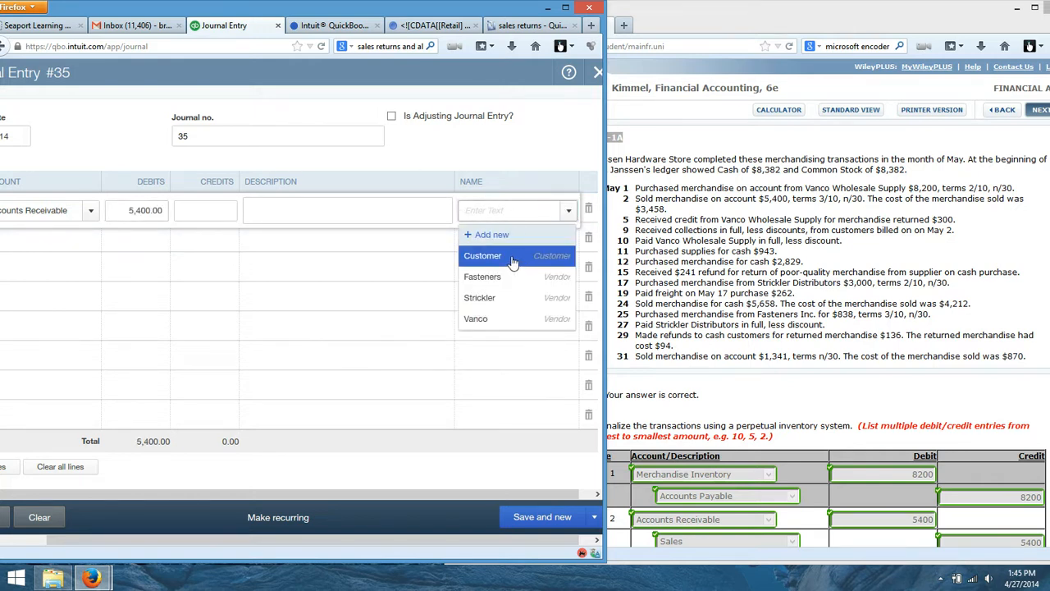
left_click(512, 258)
Credit Sales Revenue for 5,400 on the second line of the entry
left_click(70, 240)
left_click(117, 245)
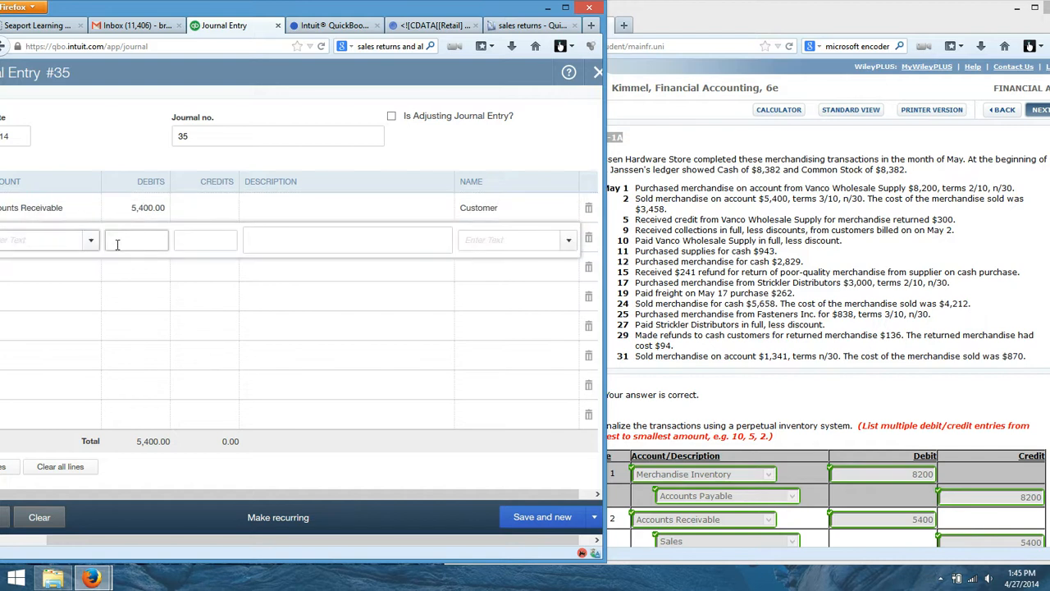
type("s")
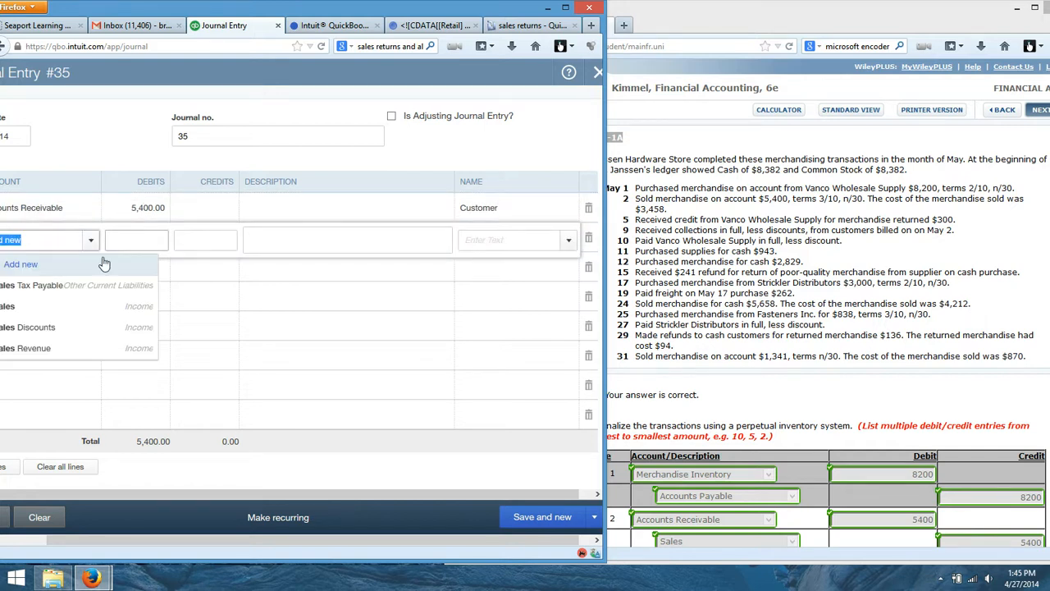
left_click(29, 348)
key("Tab")
key("Tab")
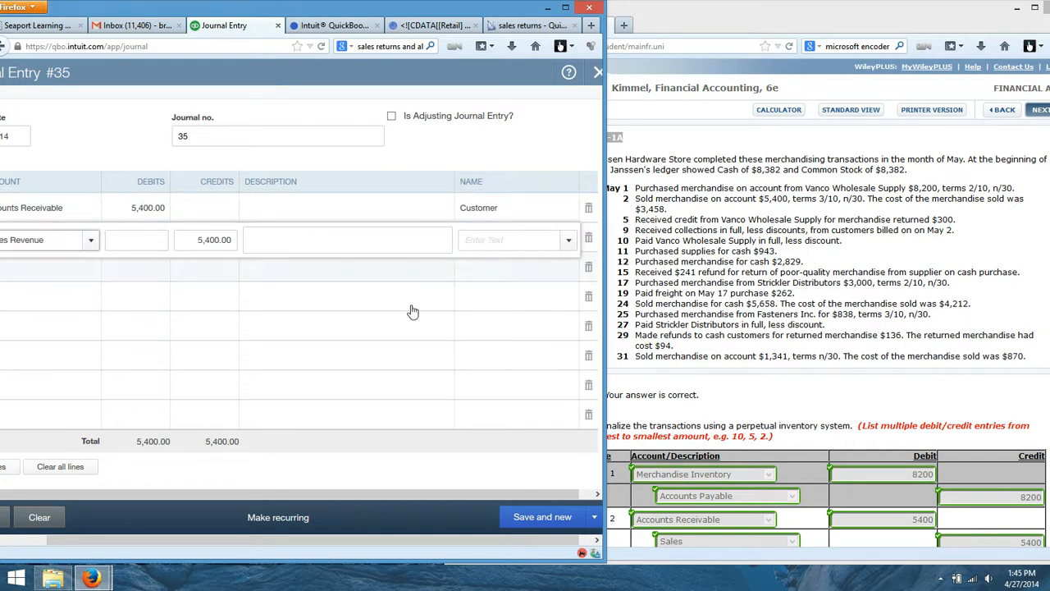
Consult the May 2 entries in the WileyPLUS solution and debit Cost of Goods Sold for 3,458 on the third line
left_click(800, 387)
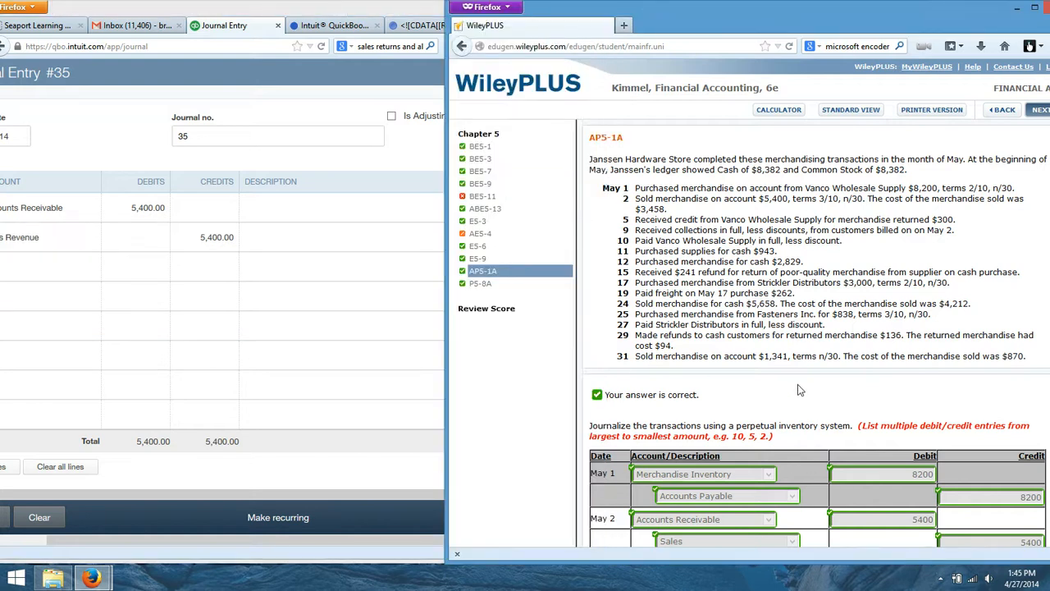
scroll(800, 387, "down", 5)
scroll(798, 384, "down", 2)
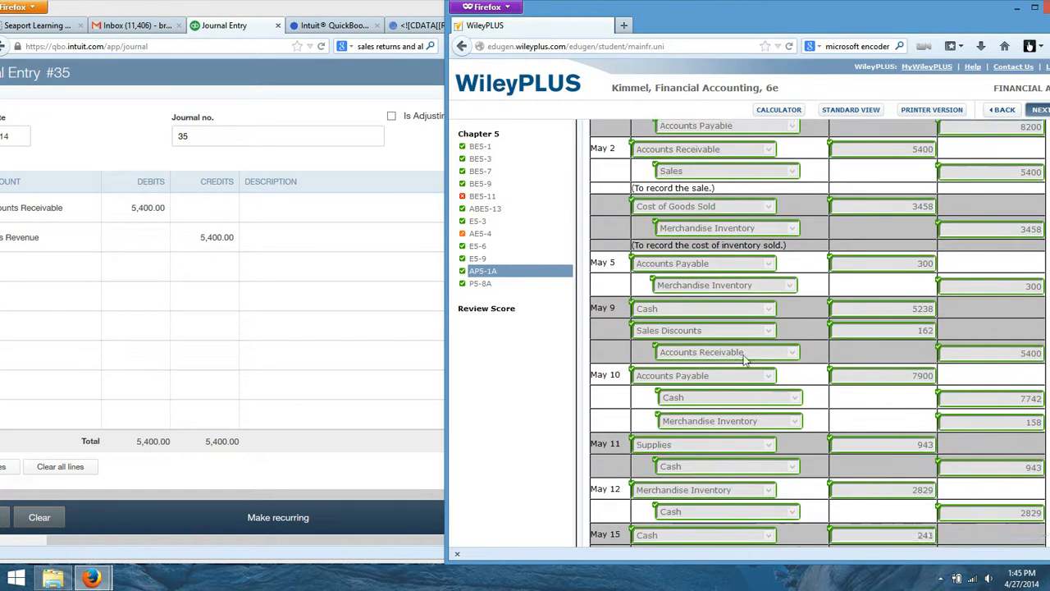
left_click(51, 272)
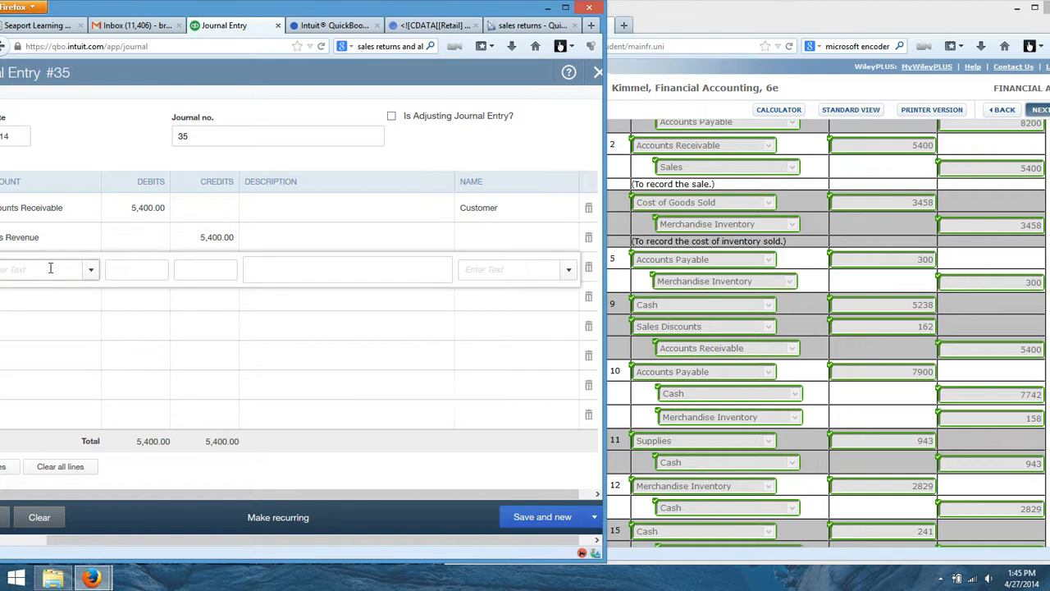
type("c")
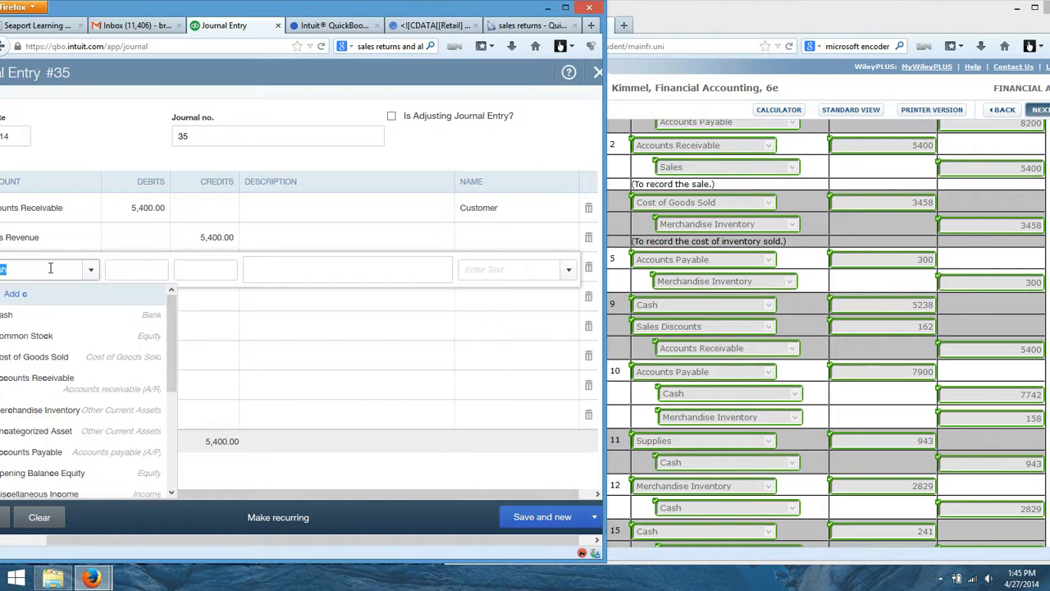
type("ost")
left_click(77, 315)
left_click(143, 270)
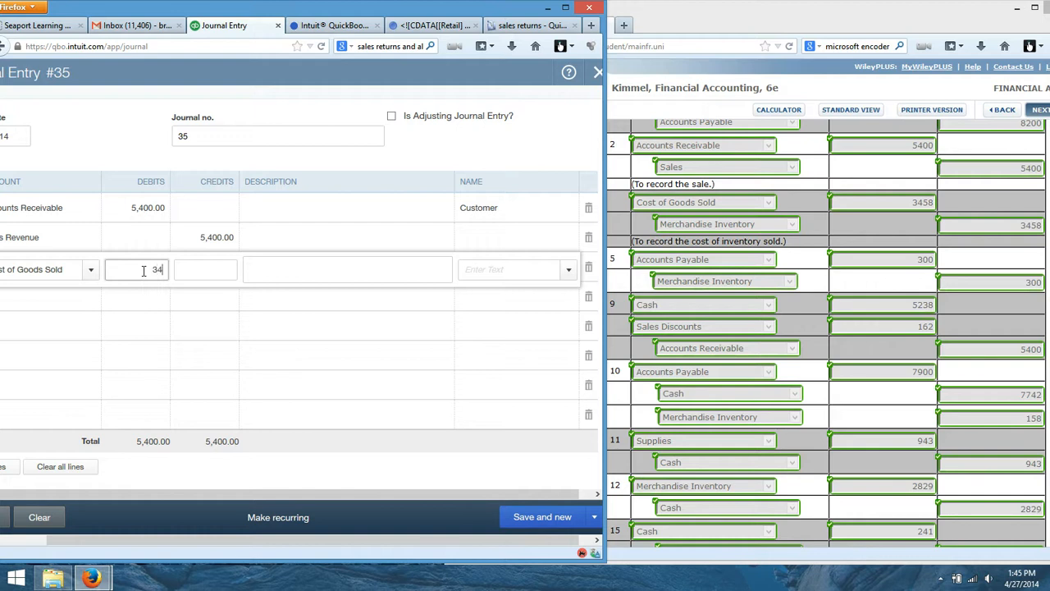
type("3458")
Credit Merchandise Inventory for 3,458 on the fourth line and save the entry to begin a new one
left_click(69, 297)
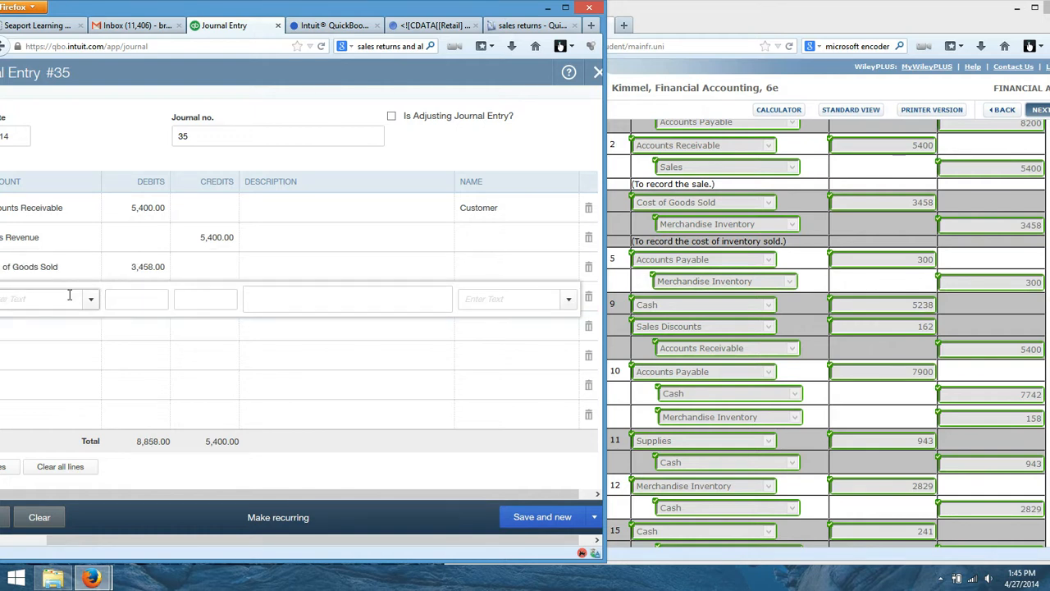
type("Merch")
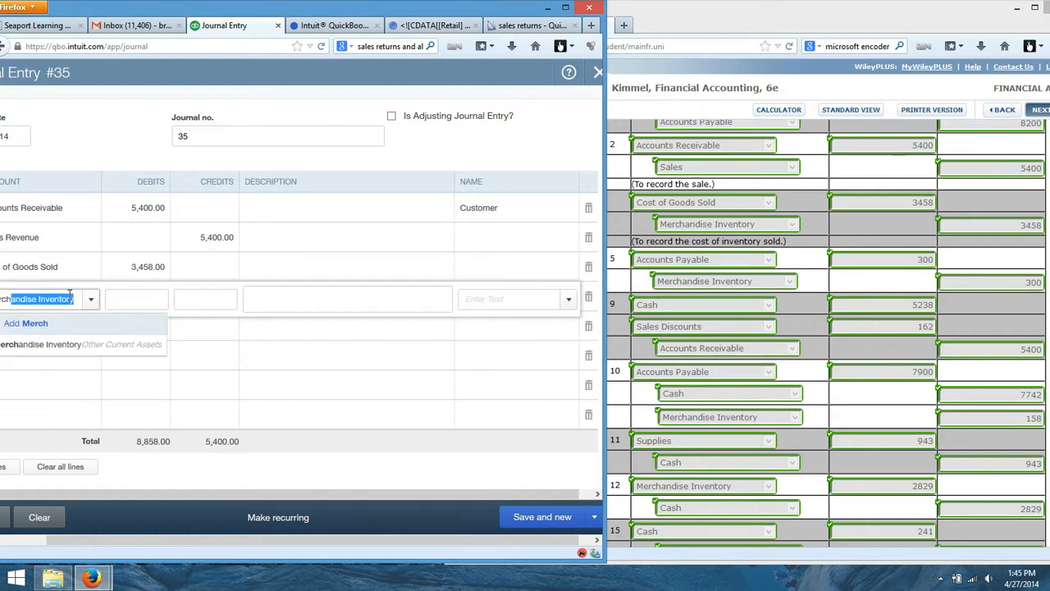
left_click(56, 343)
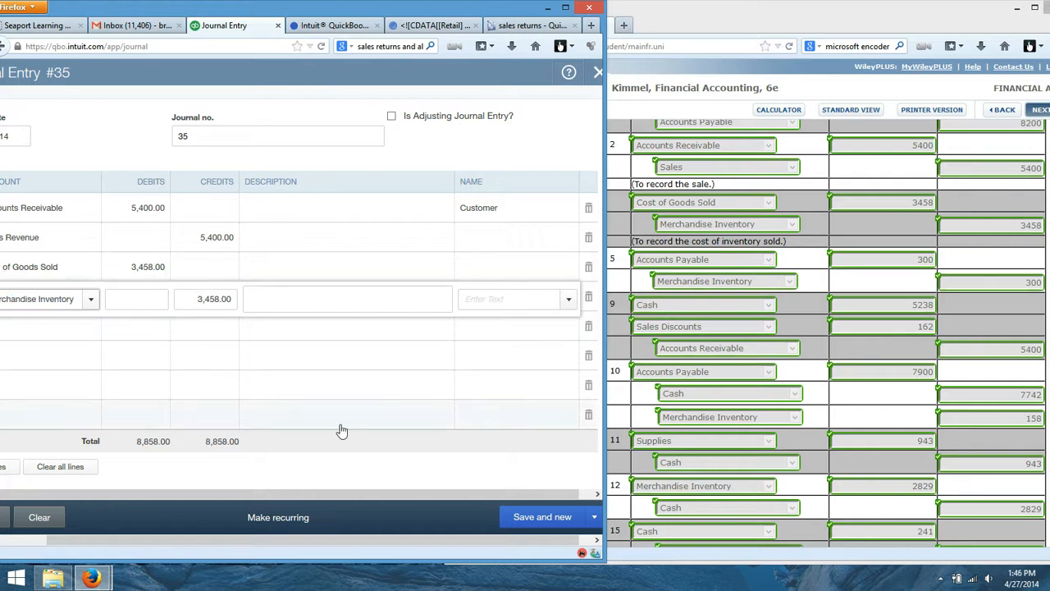
left_click(558, 519)
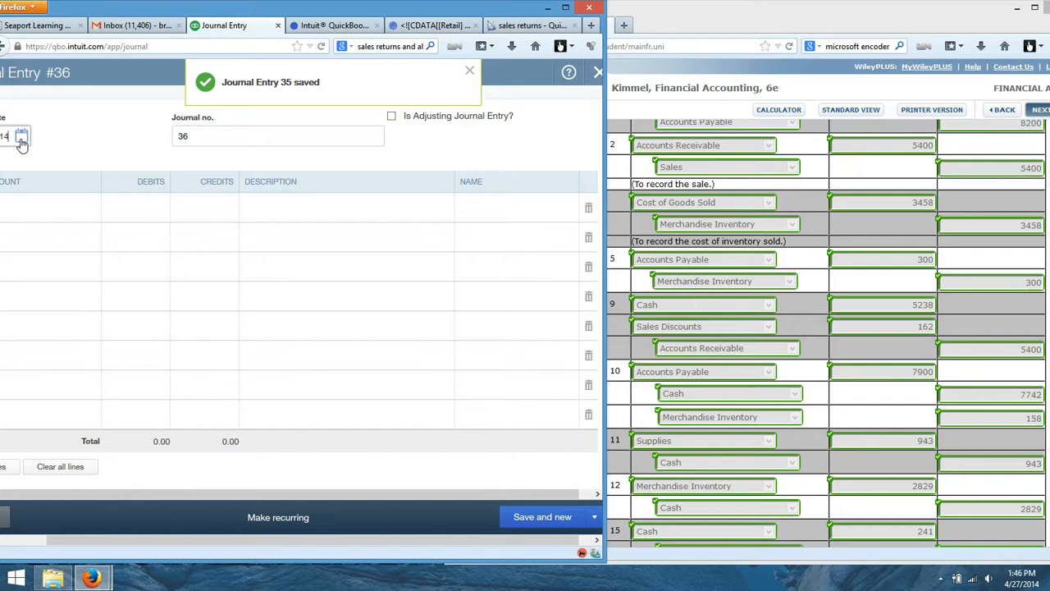
Date the new journal entry May 5, 2014 and debit Accounts Payable for 300 with the name Vanco
left_click(21, 137)
left_click(121, 169)
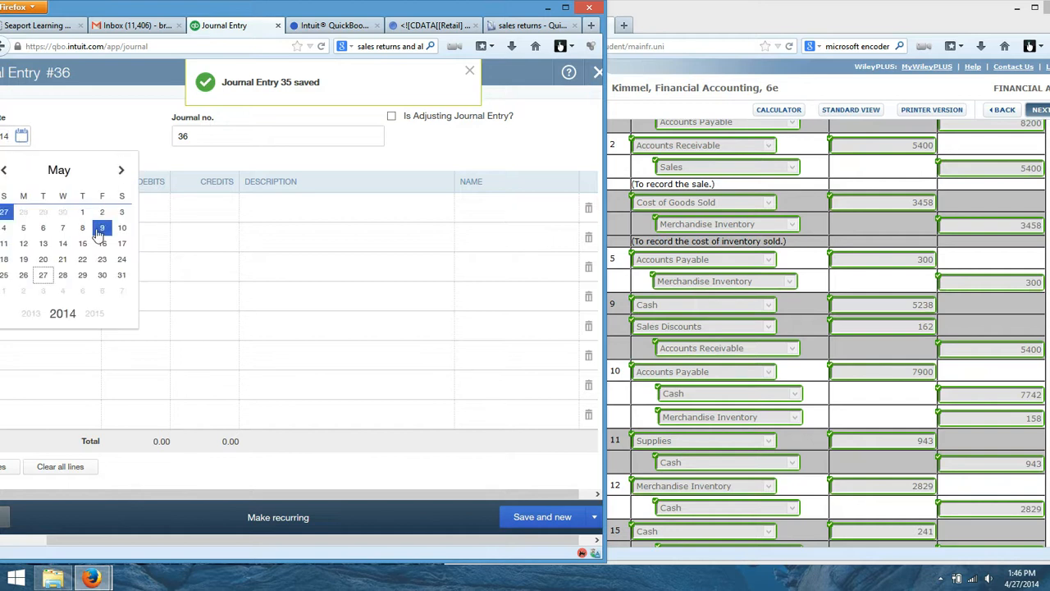
left_click(23, 231)
left_click(41, 204)
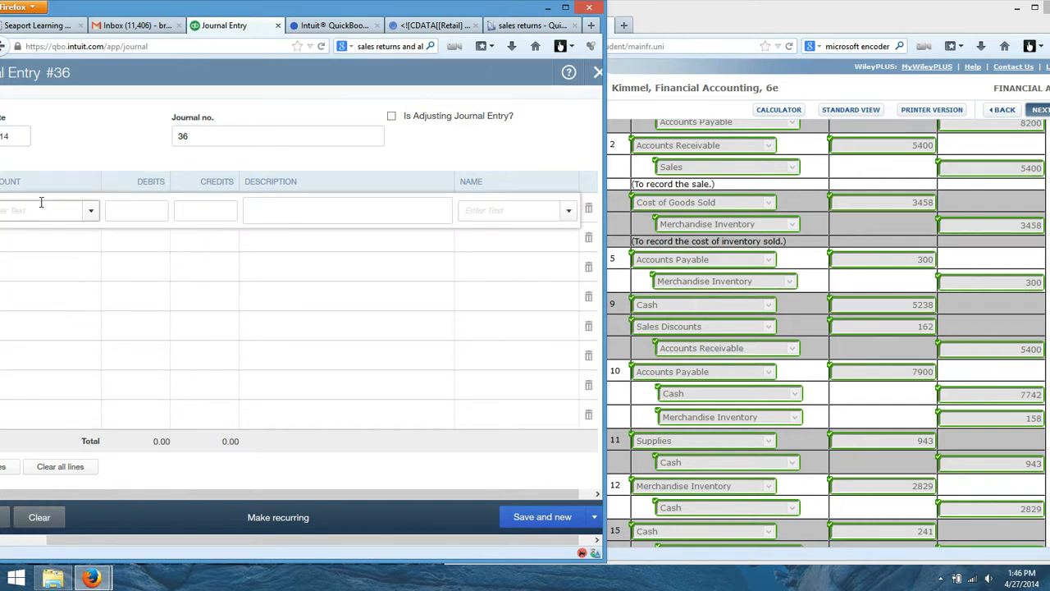
type("accounts")
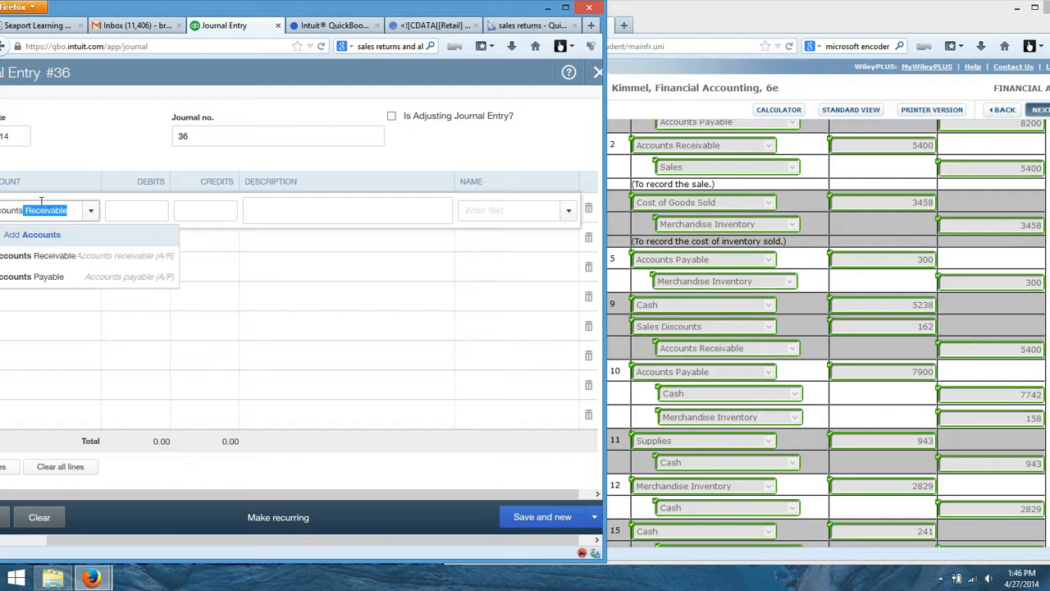
left_click(69, 277)
left_click(151, 211)
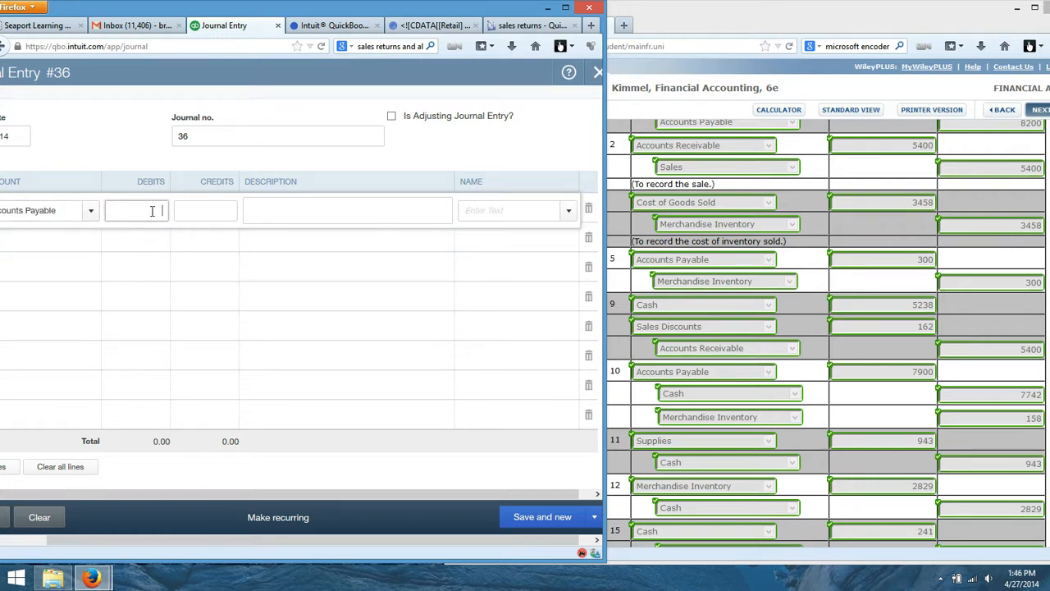
type("300")
left_click(568, 210)
left_click(509, 318)
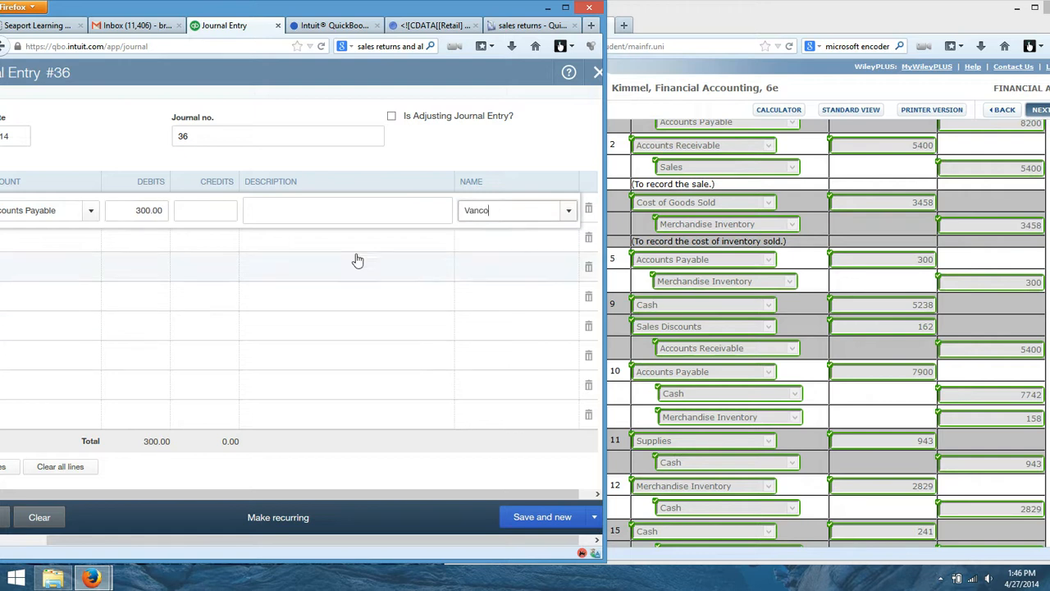
Credit Merchandise Inventory for 300 on the second line and save the entry to begin a new one
left_click(50, 239)
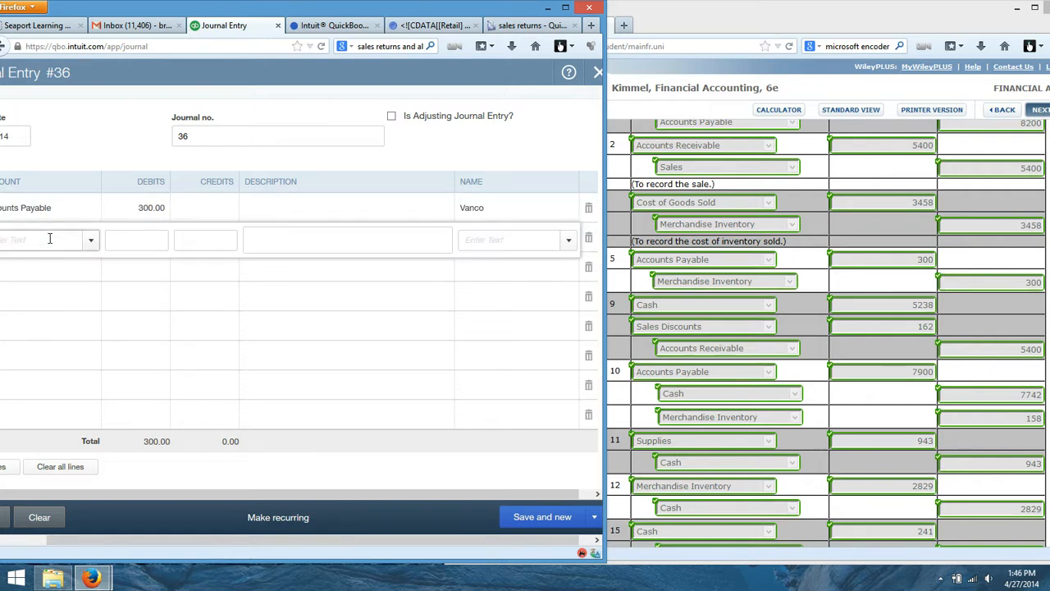
type("merch")
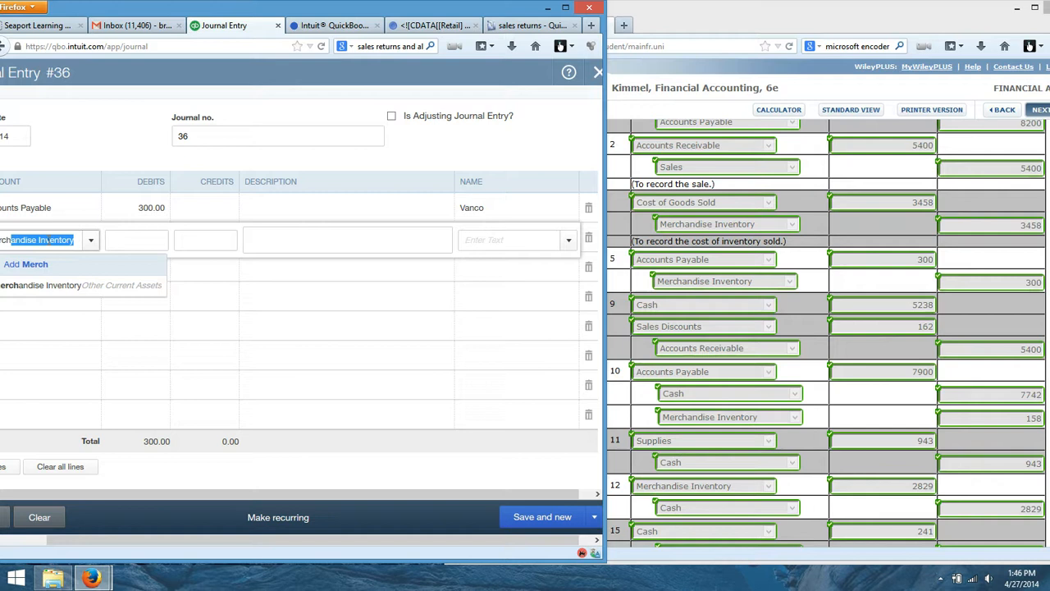
left_click(73, 284)
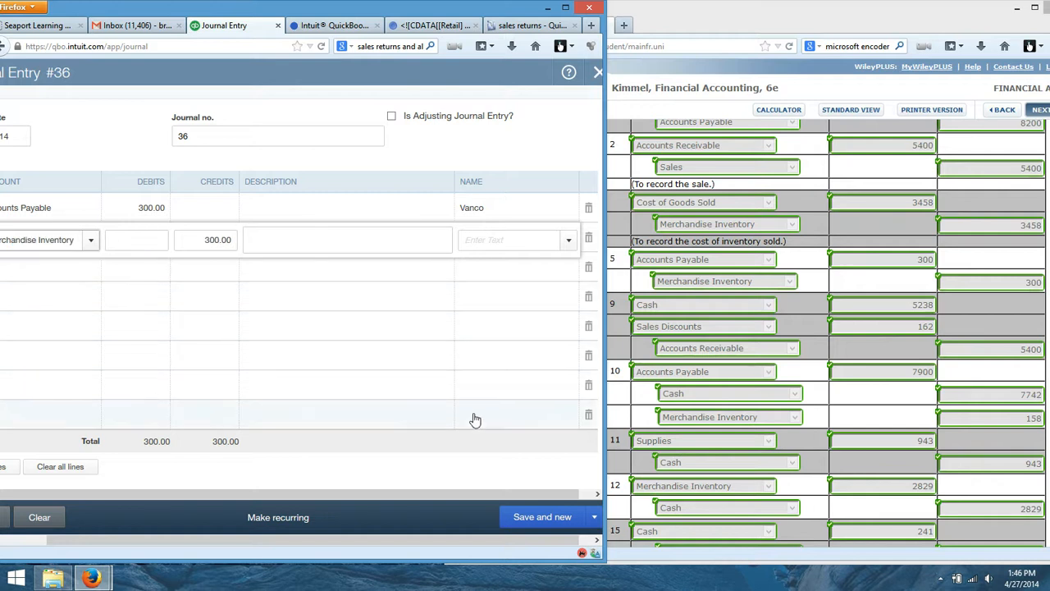
left_click(563, 520)
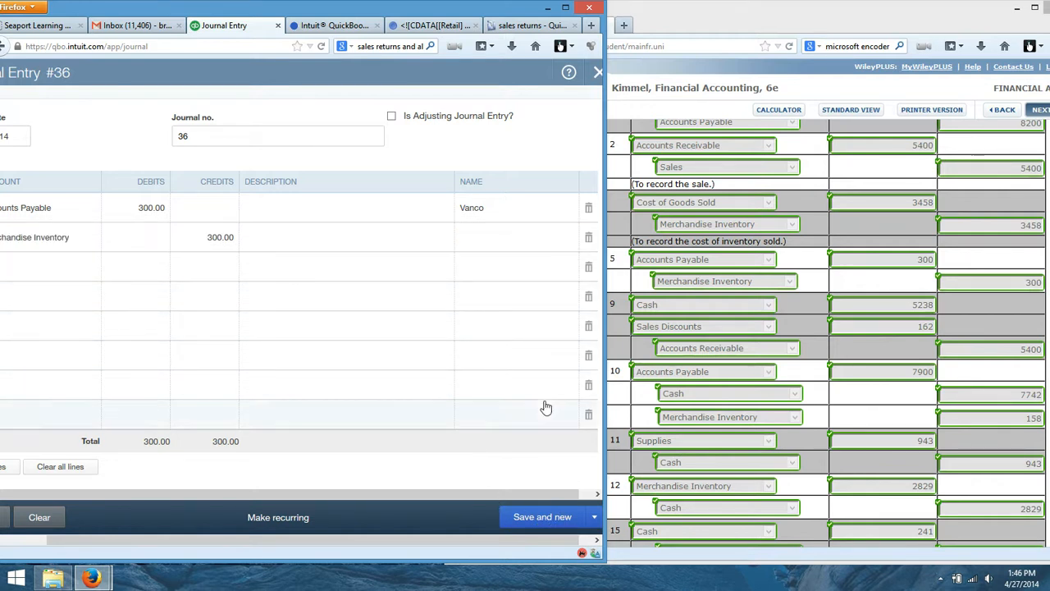
Date the new journal entry May 9, 2014 and debit Cash for 5,238 on the first line
left_click(22, 135)
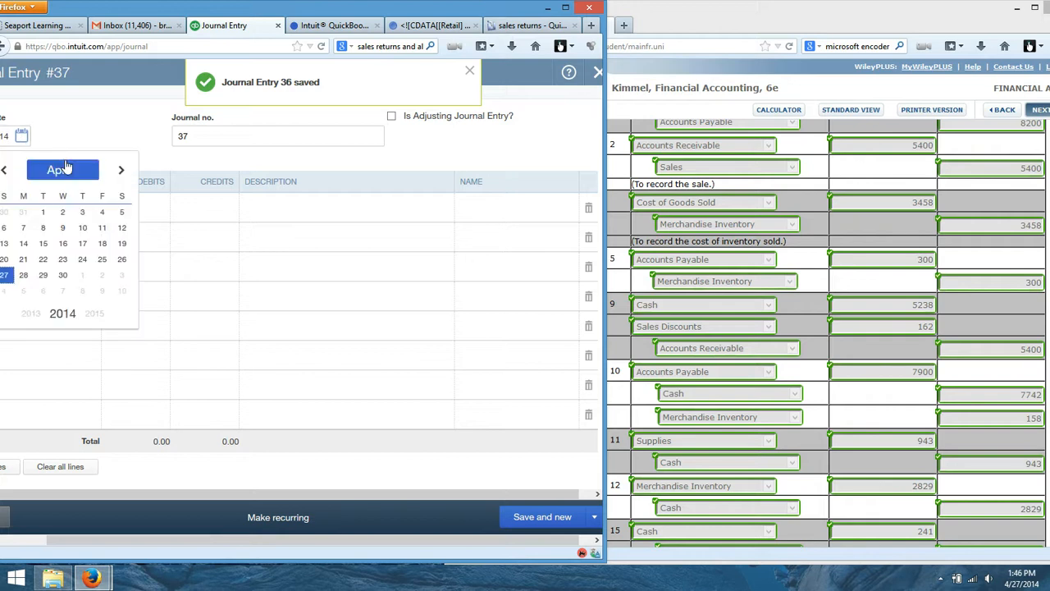
left_click(123, 171)
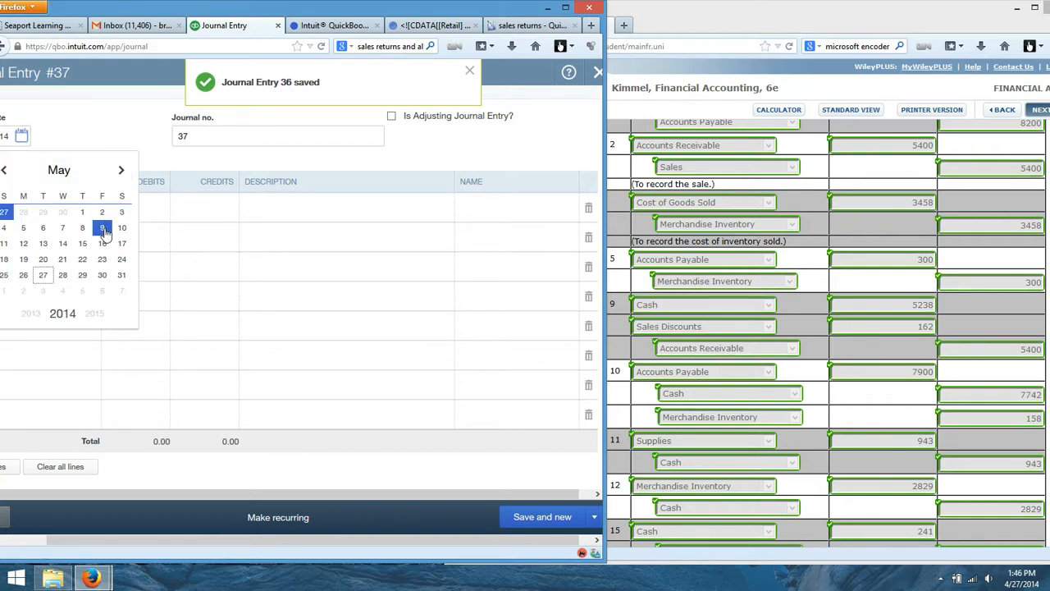
left_click(102, 227)
left_click(54, 205)
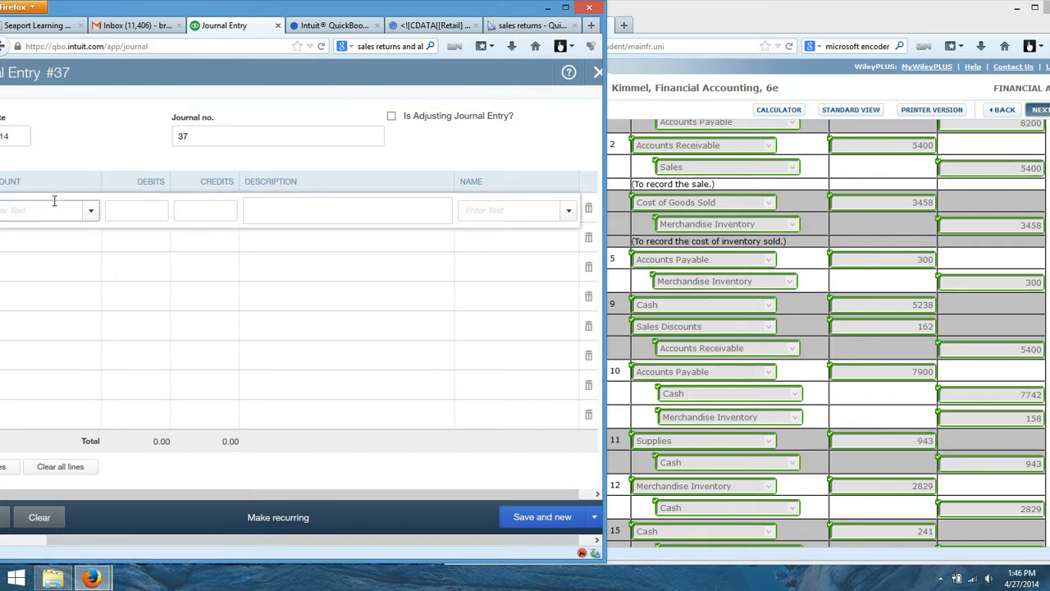
left_click(89, 254)
left_click(135, 214)
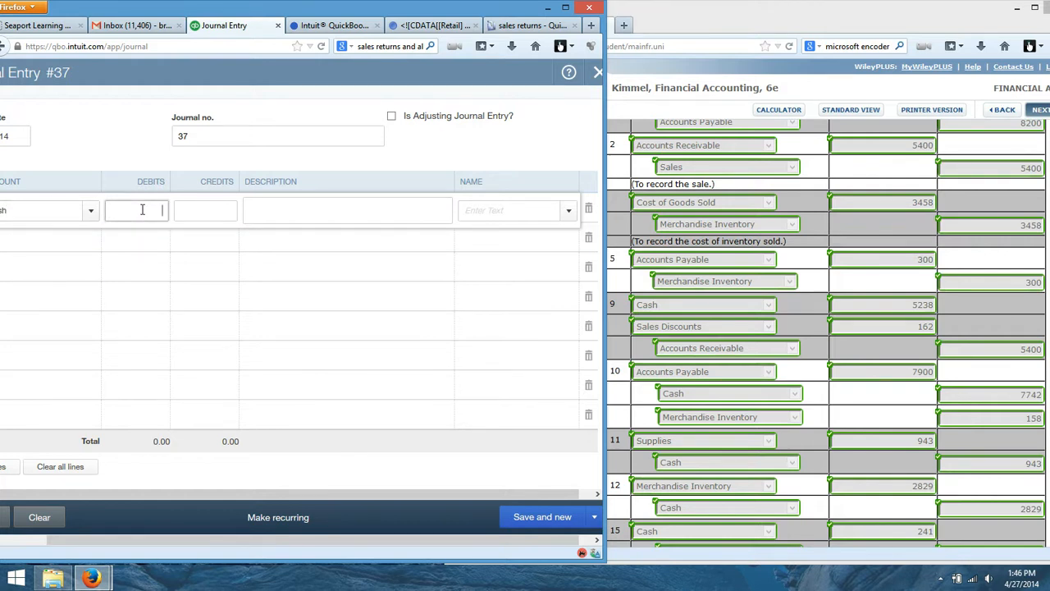
Debit Sales Discounts for 162 on the second line, clearing the automatically filled credit amount
left_click(77, 237)
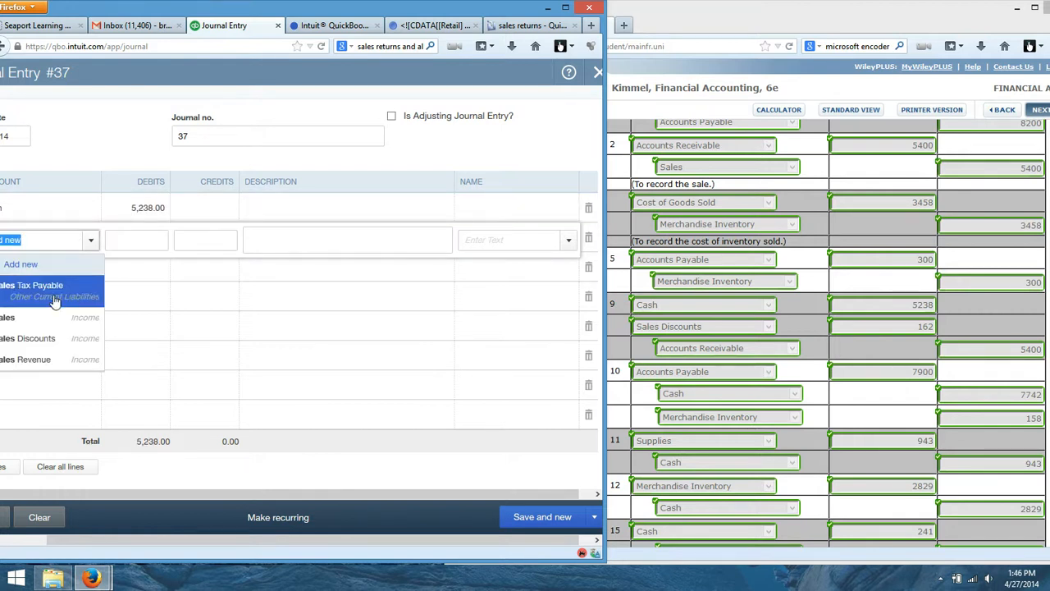
left_click(37, 338)
left_click(197, 241)
left_click_drag(197, 240, 230, 240)
left_click(228, 240)
key("BackSpace")
key("BackSpace")
key("BackSpace")
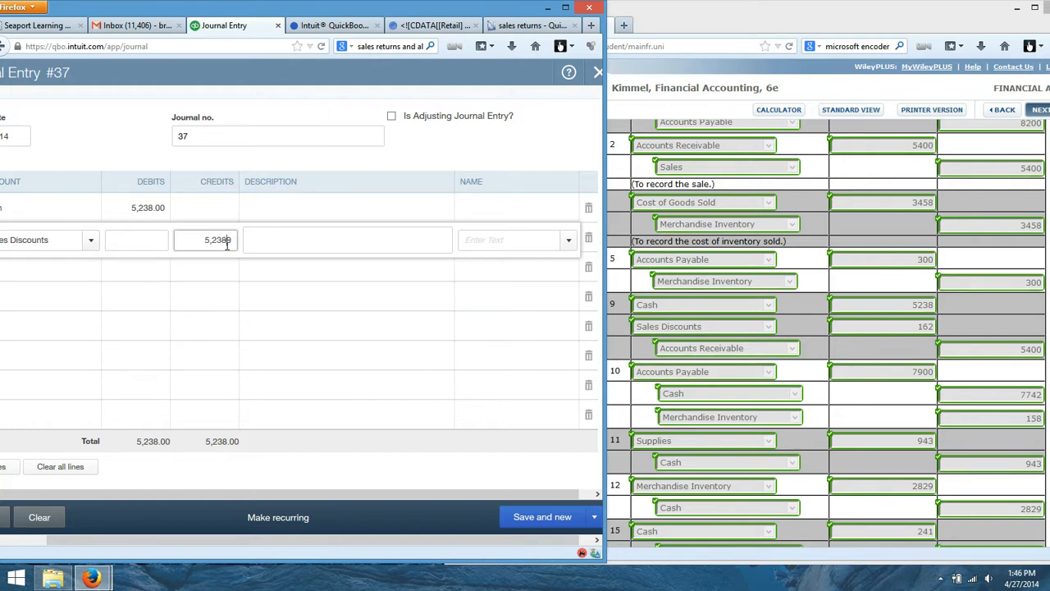
left_click(158, 241)
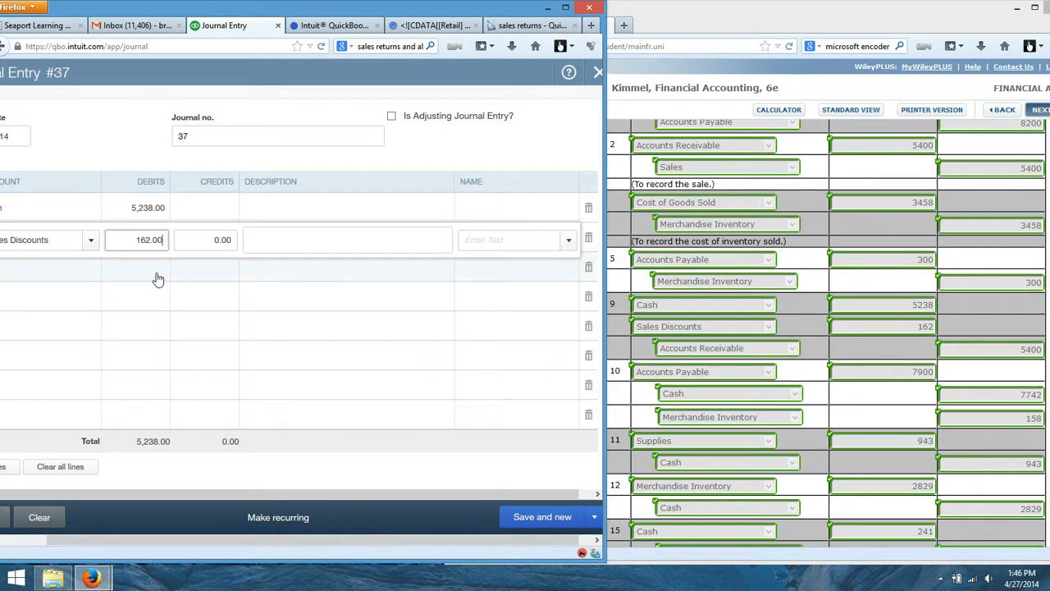
Credit Accounts Receivable for 5,400 with the name Customer on the third line and save the entry to begin a new one
left_click(67, 270)
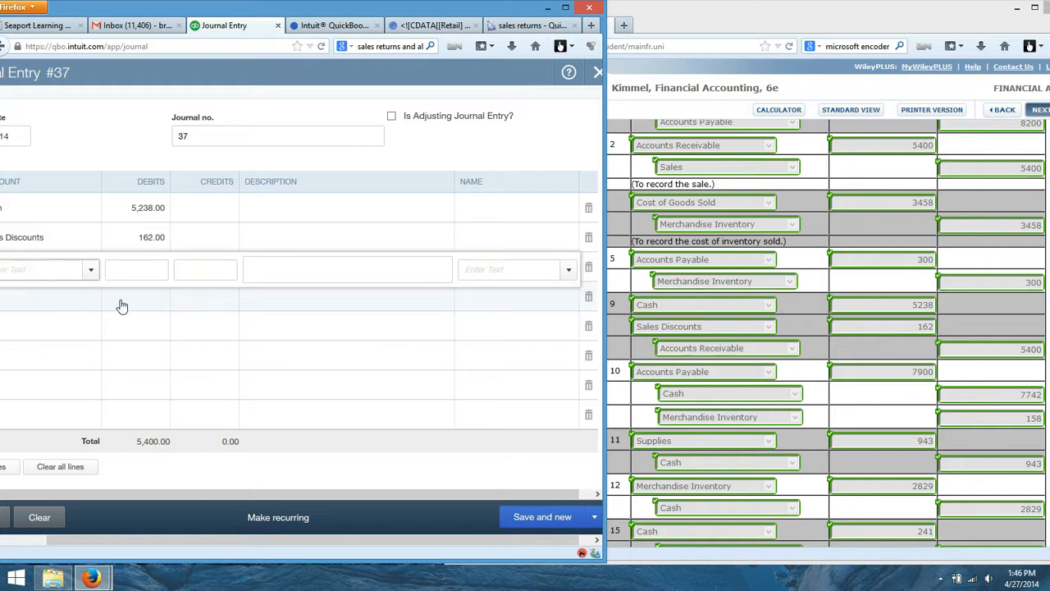
type("Accounts")
left_click(82, 318)
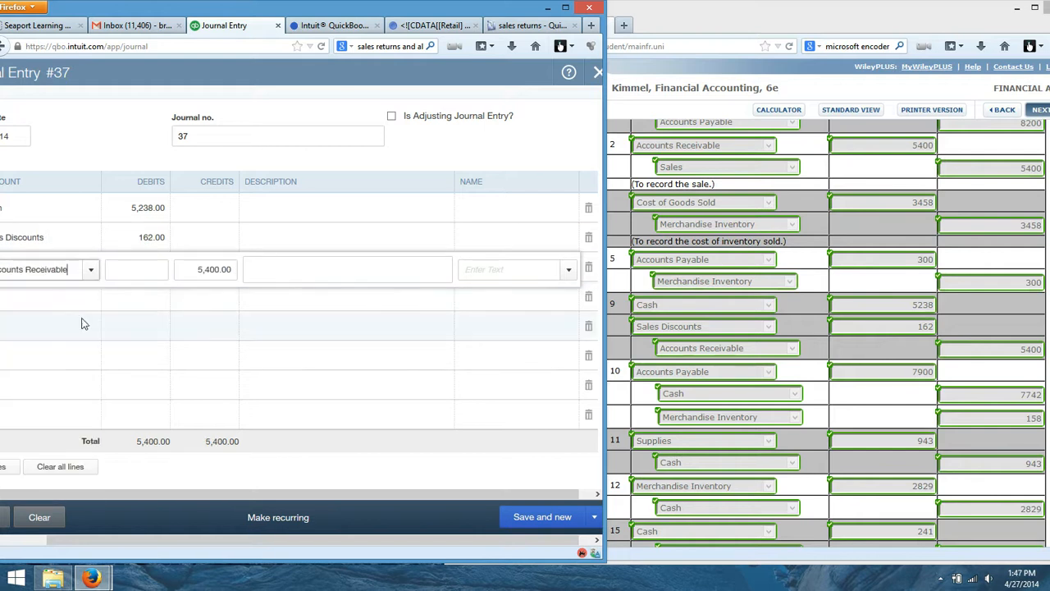
left_click(570, 273)
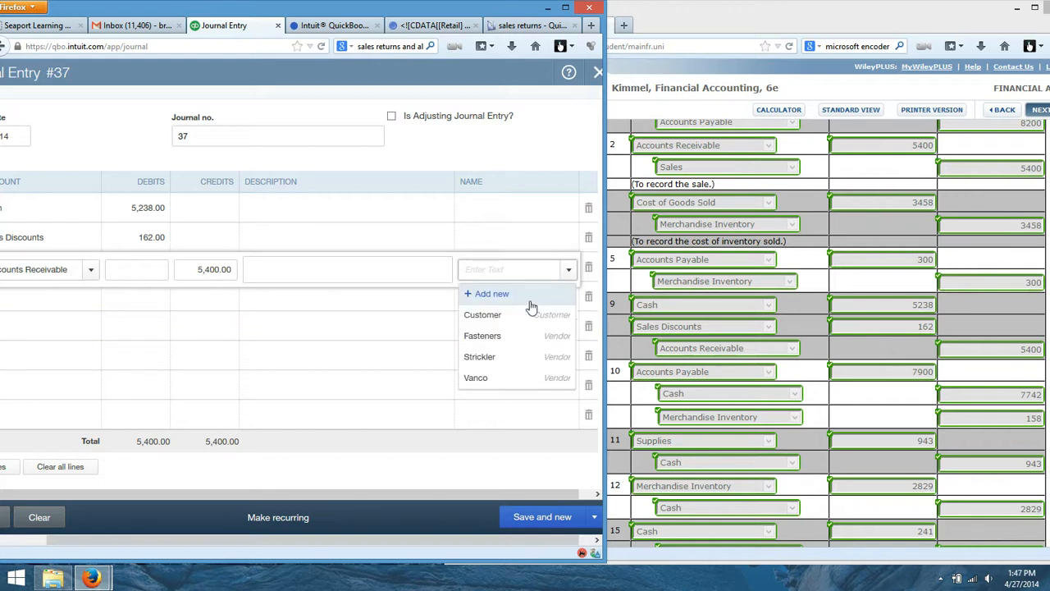
left_click(526, 315)
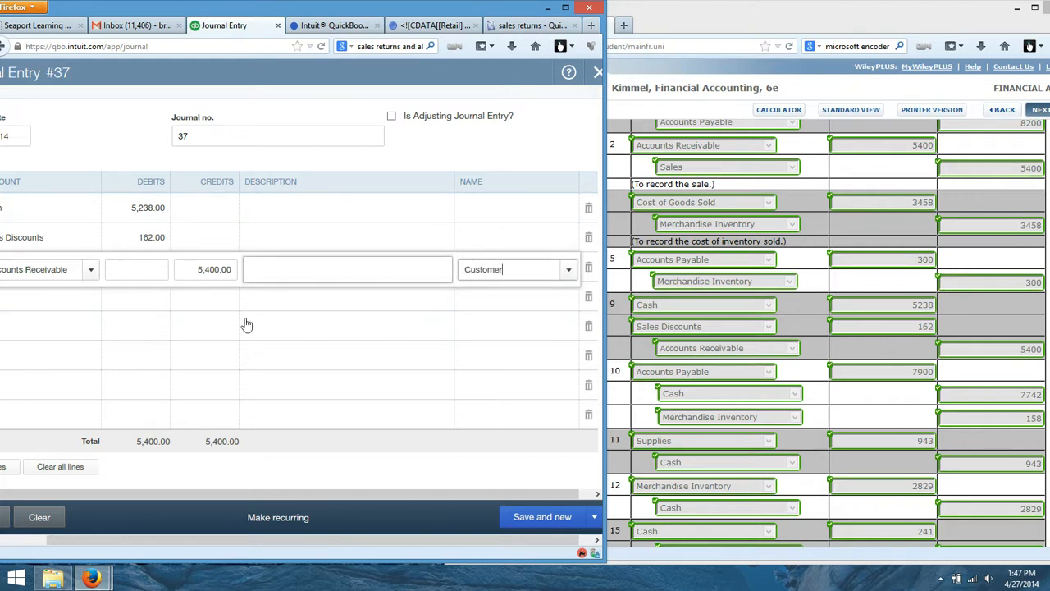
left_click(542, 517)
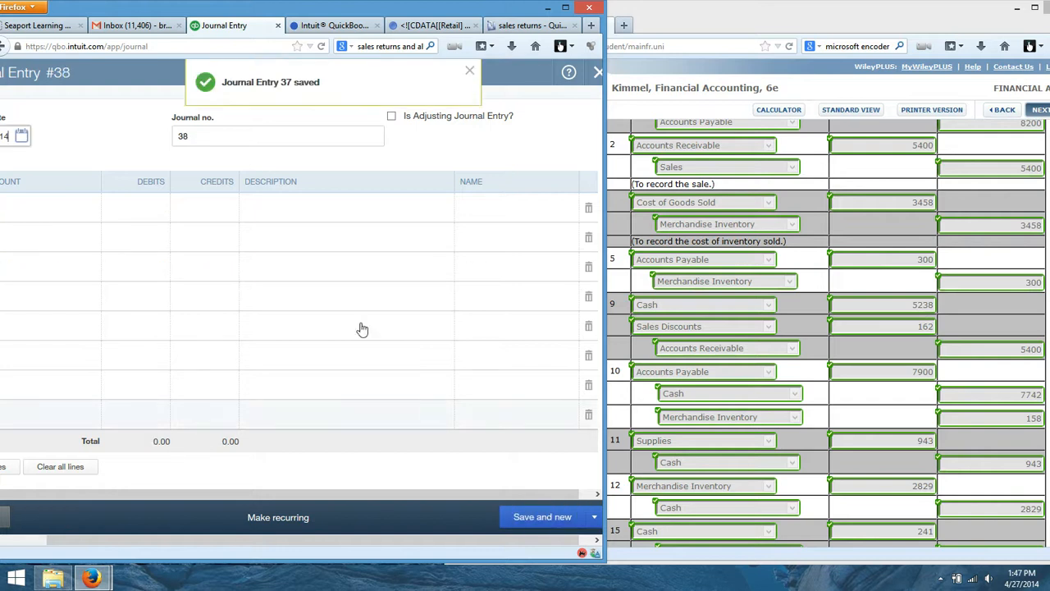
Date the new journal entry May 10, 2014 and debit Accounts Payable for 7,900 on the first line
left_click(21, 136)
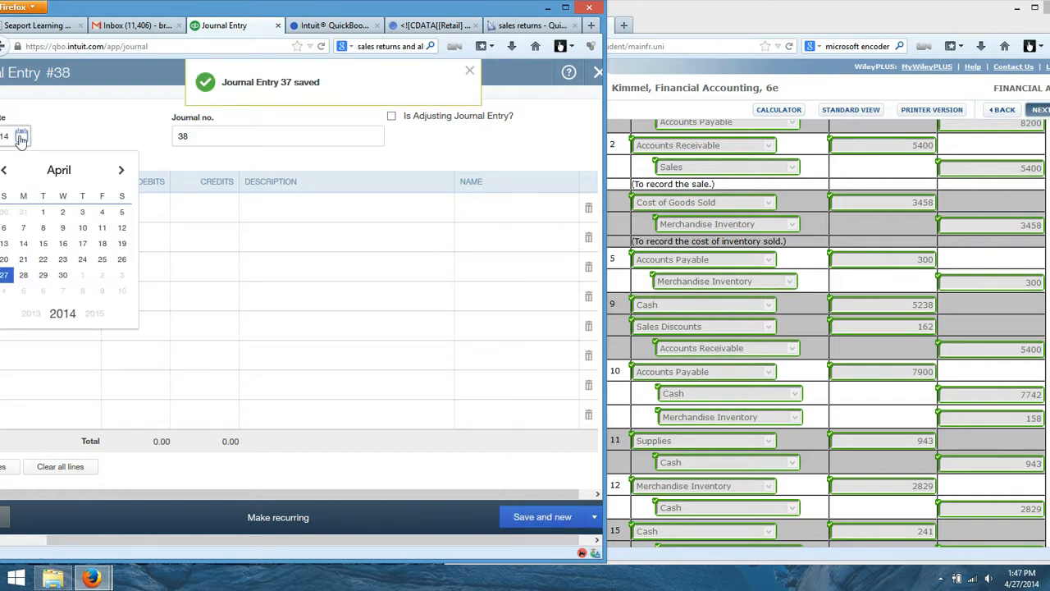
left_click(121, 170)
left_click(121, 227)
left_click(47, 211)
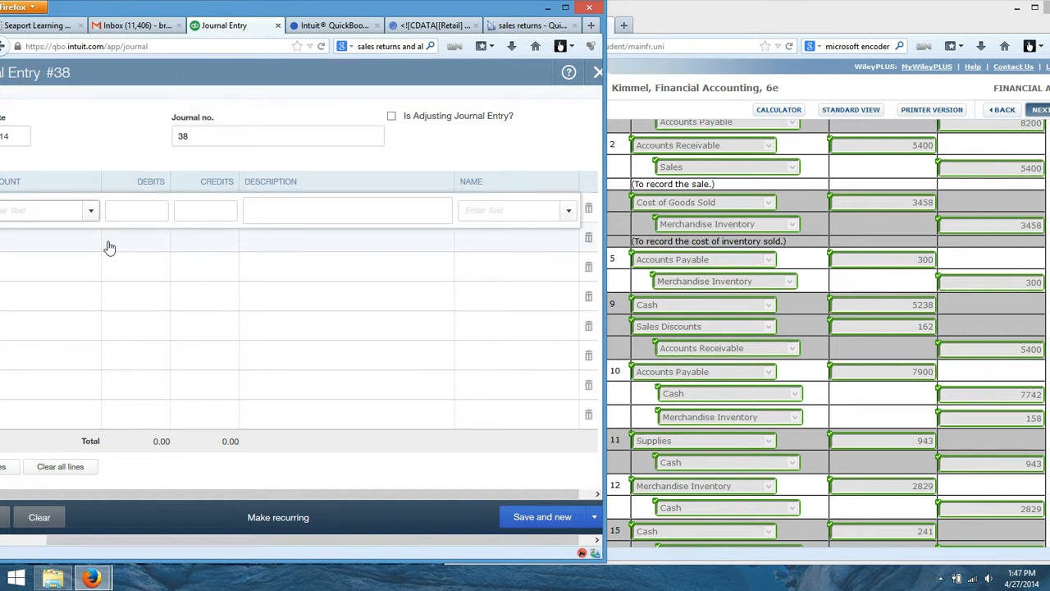
type("s Receivable")
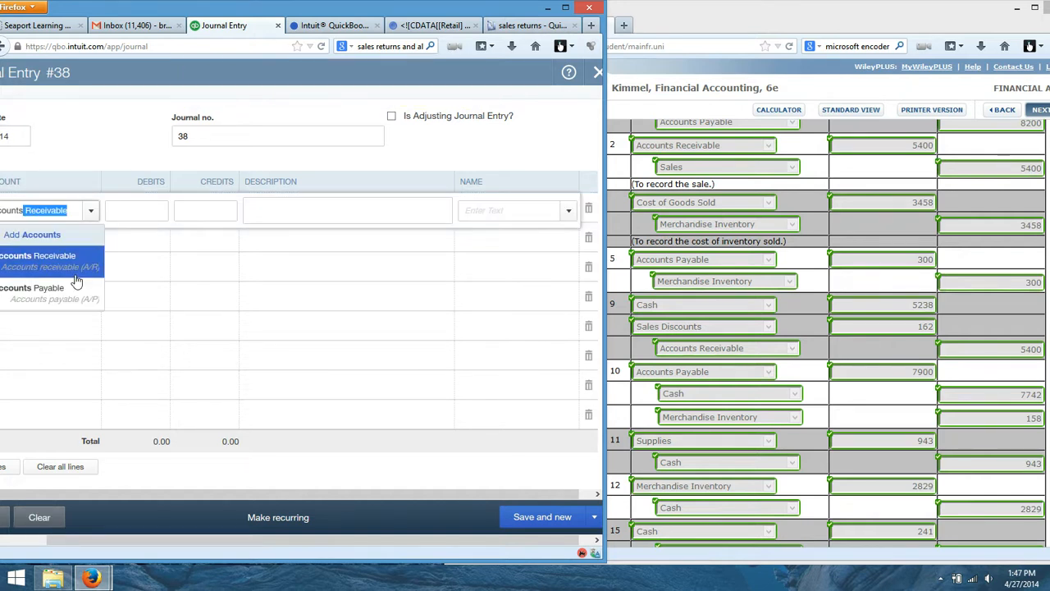
left_click(72, 292)
left_click(152, 210)
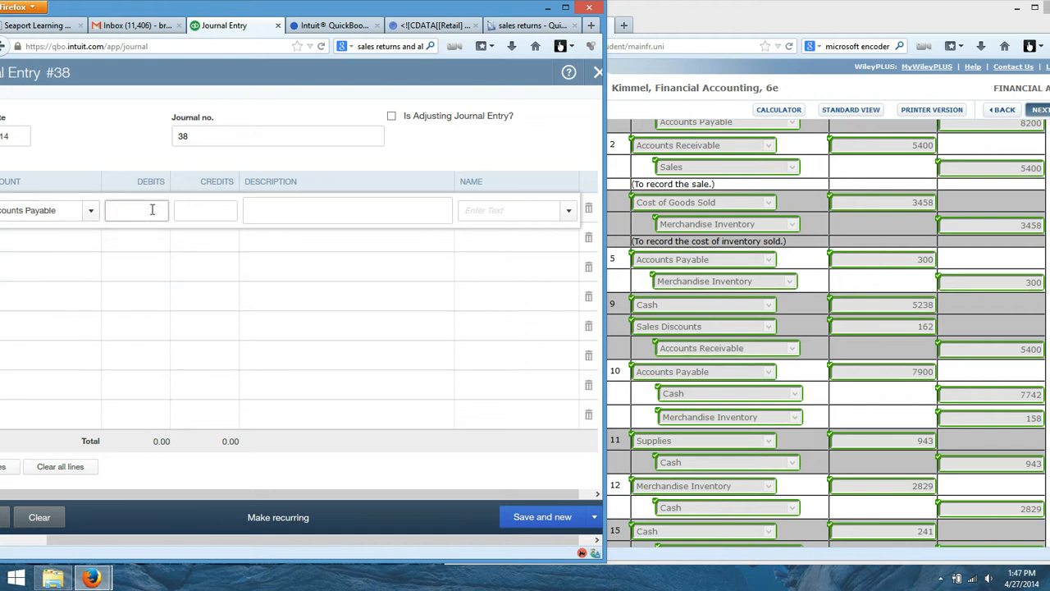
type("7900")
Check the May 10 transaction in the WileyPLUS problem text and set the Accounts Payable line's name to Vanco
left_click(715, 313)
scroll(800, 338, "up", 10)
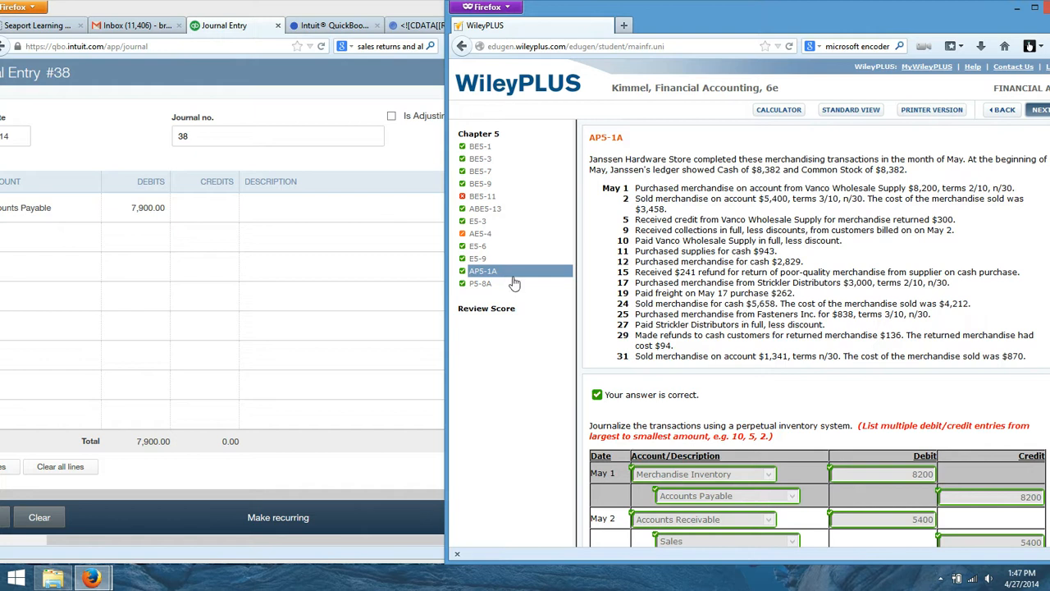
left_click(389, 215)
left_click(491, 210)
type("va")
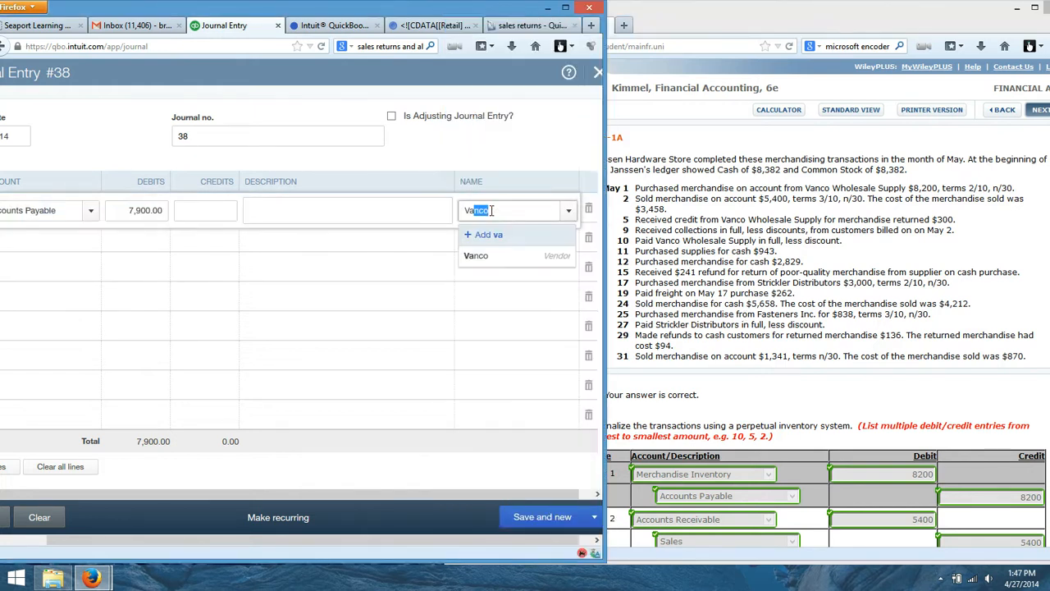
left_click(508, 256)
Consult the May 10 entry in the WileyPLUS solution and credit Cash for 7,742 on the second line
left_click(73, 246)
left_click(771, 300)
scroll(771, 324, "down", 10)
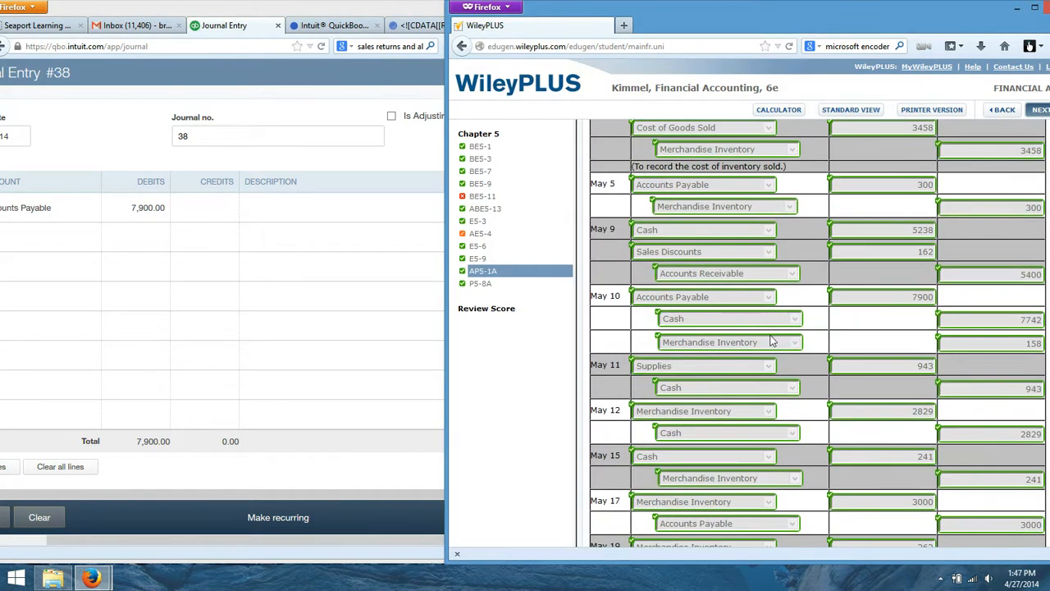
left_click(133, 248)
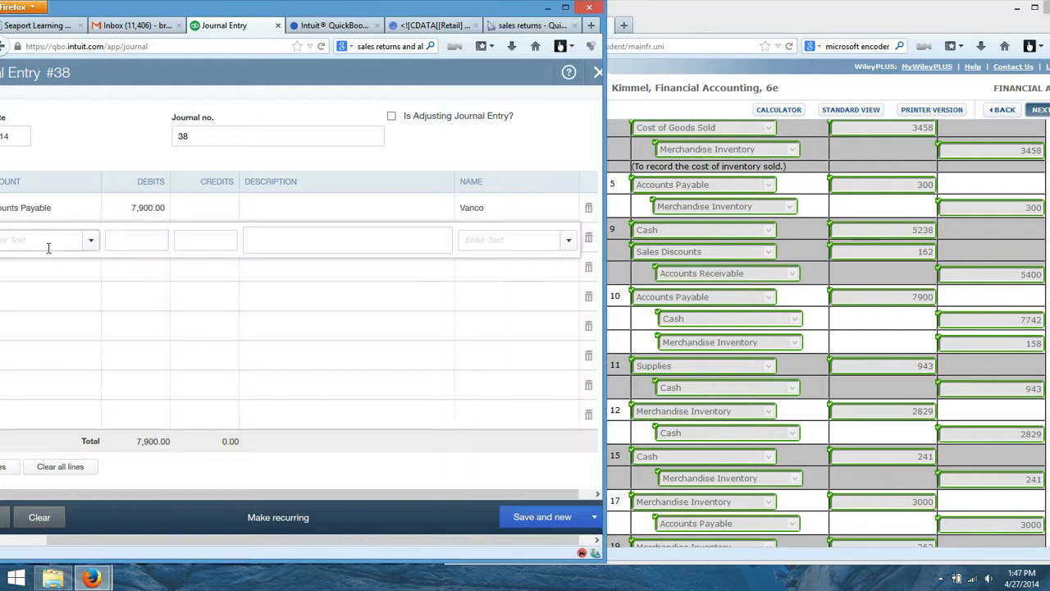
type("cash")
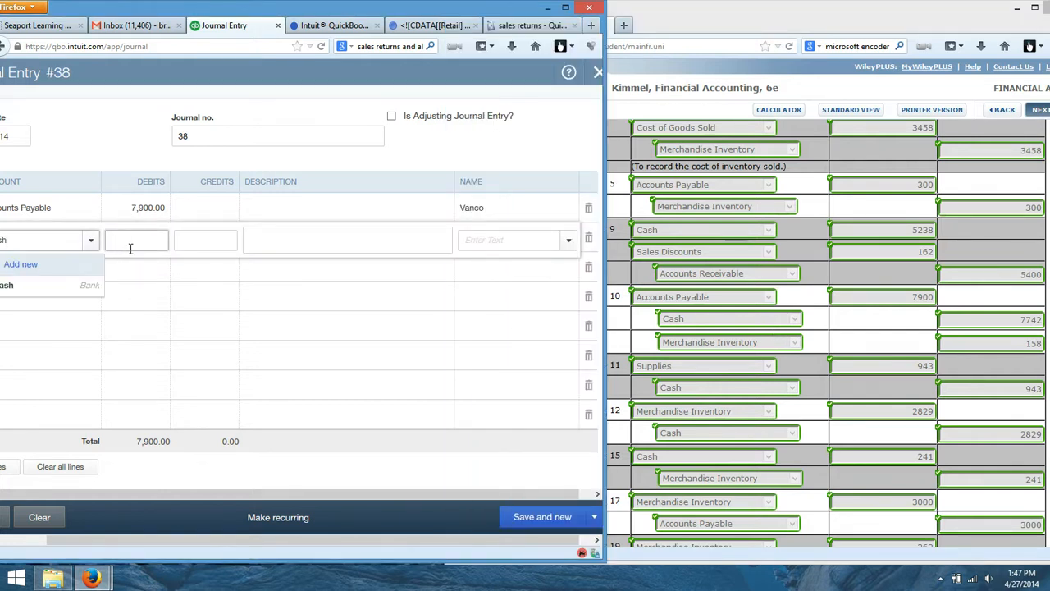
left_click(88, 284)
left_click(218, 239)
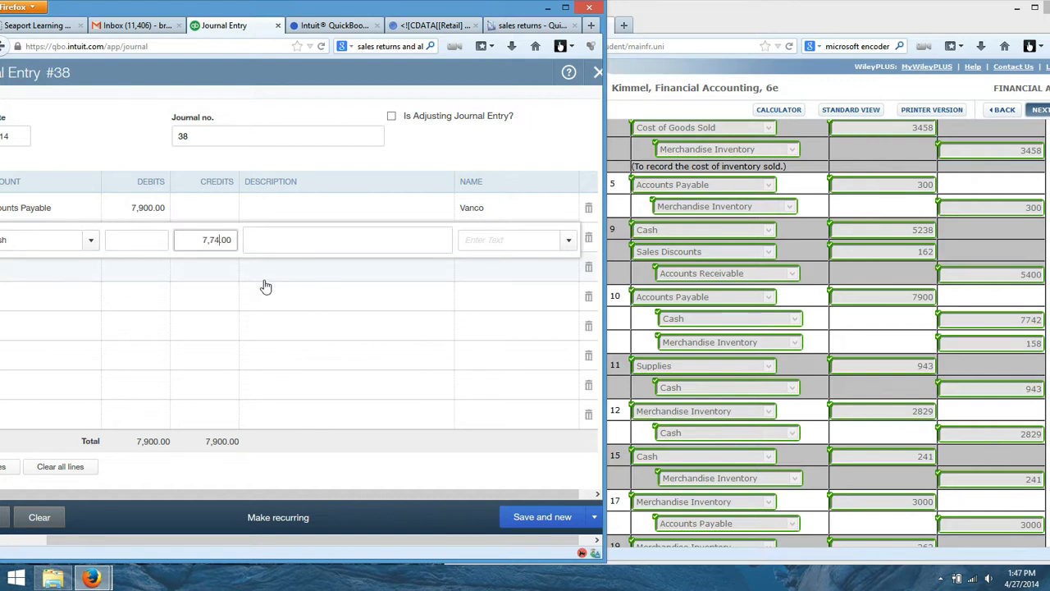
Credit Merchandise Inventory for 158 on the third line and save the May 10 entry to begin a new one
left_click(87, 271)
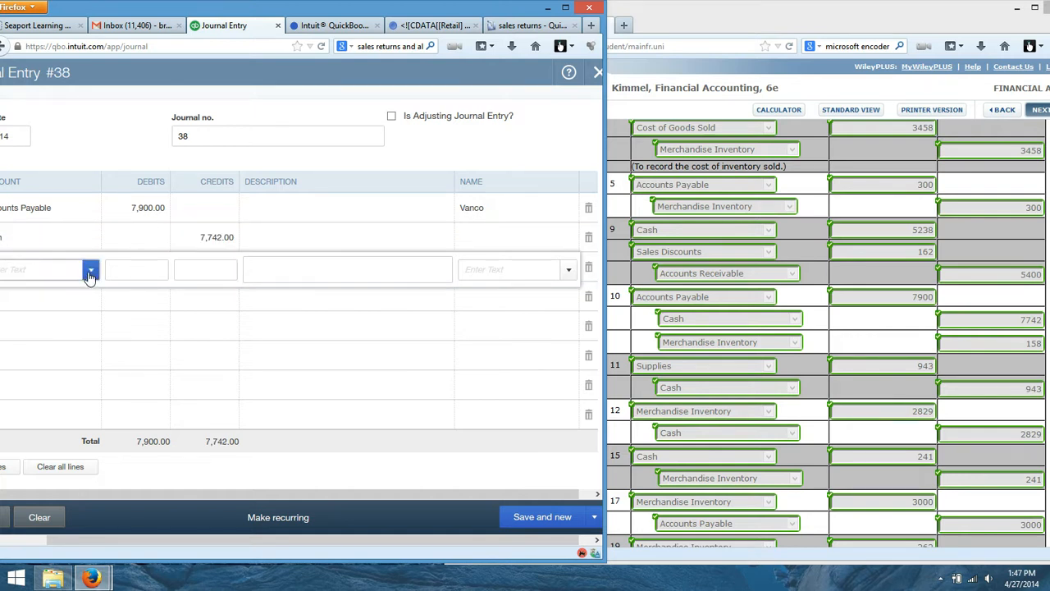
type("Merch")
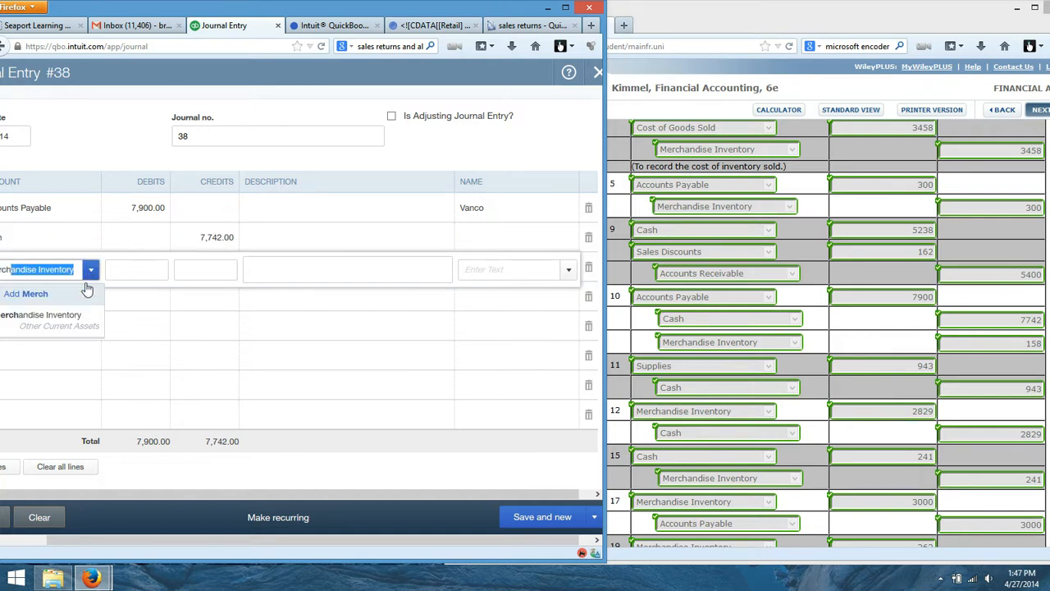
left_click(45, 316)
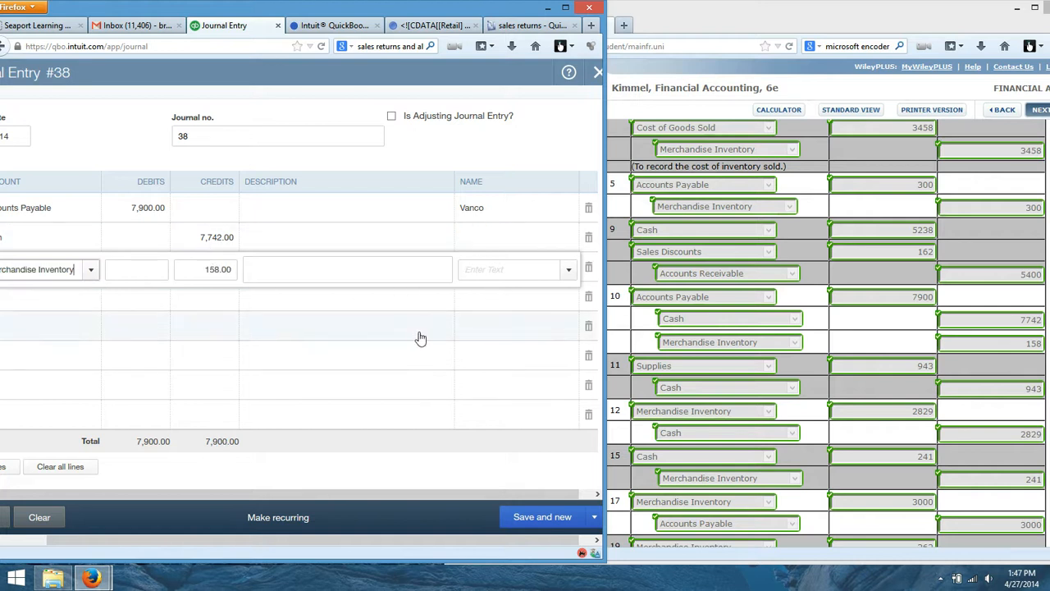
left_click(541, 523)
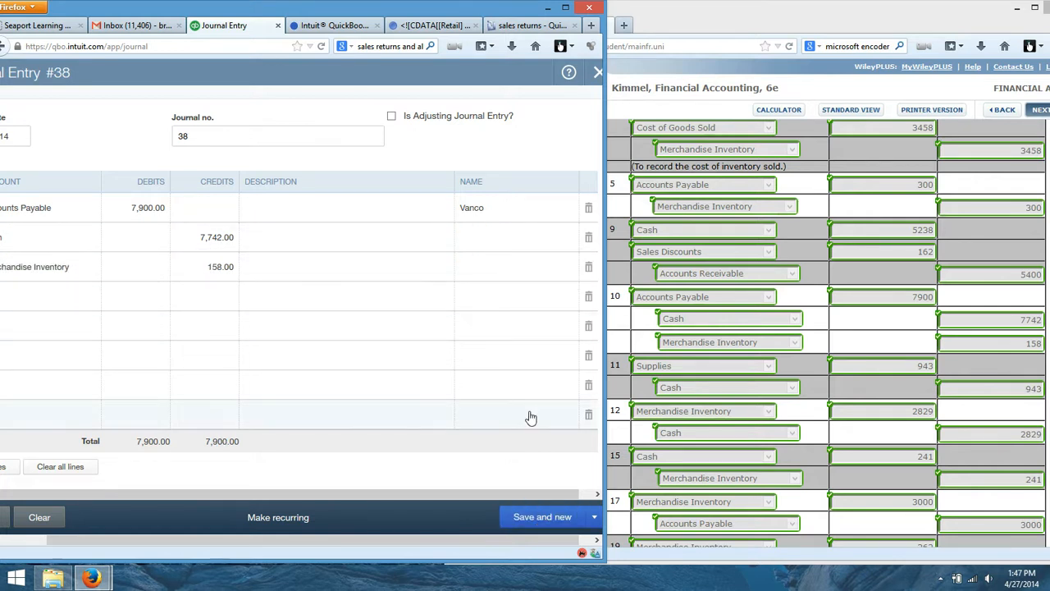
Date the new journal entry May 11, 2014 and debit Supplies for 943 on the first line
left_click(21, 137)
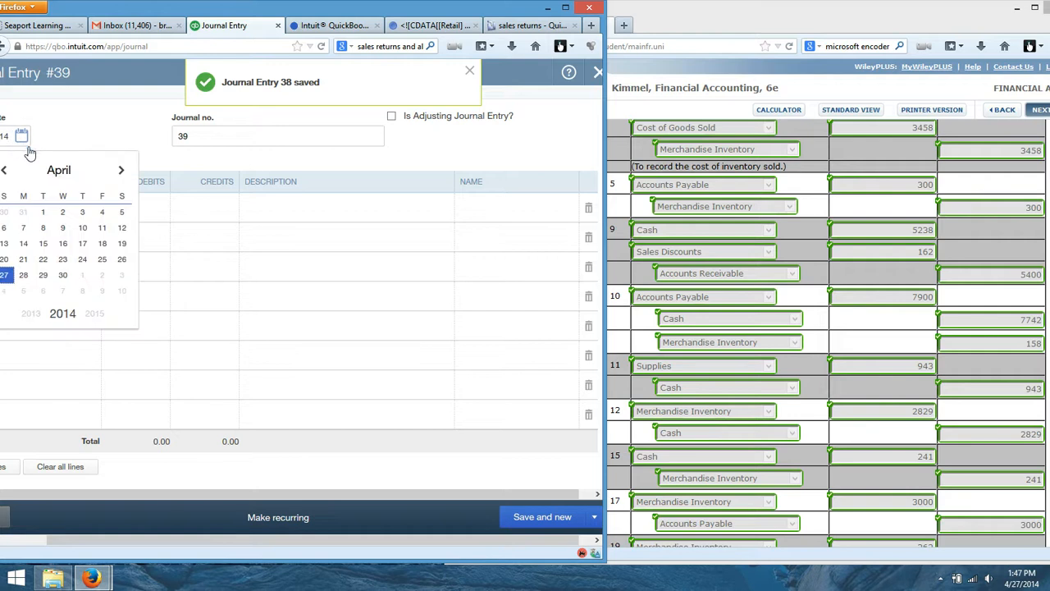
left_click(121, 170)
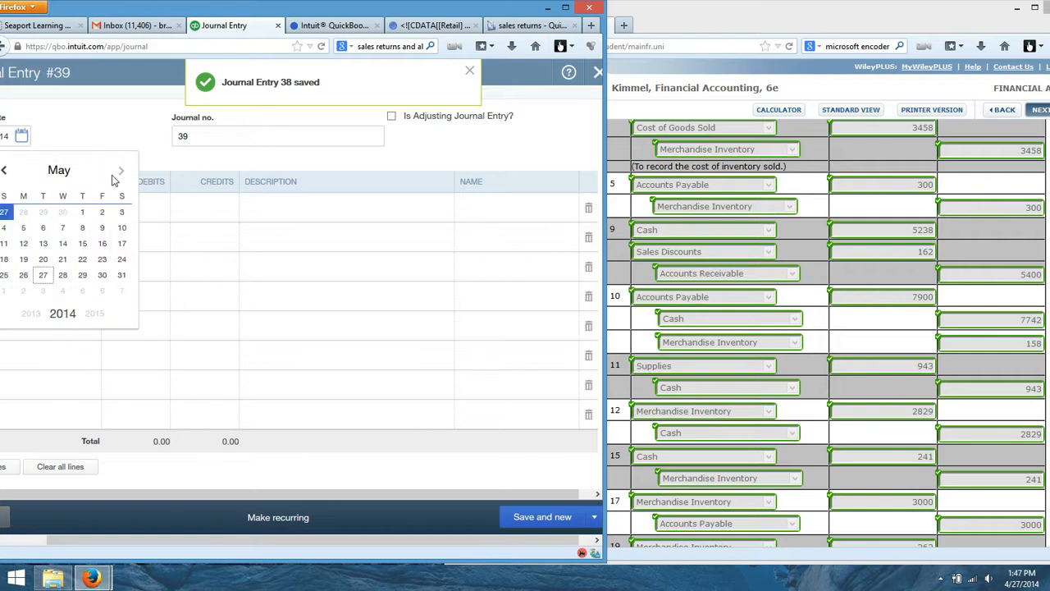
left_click(22, 258)
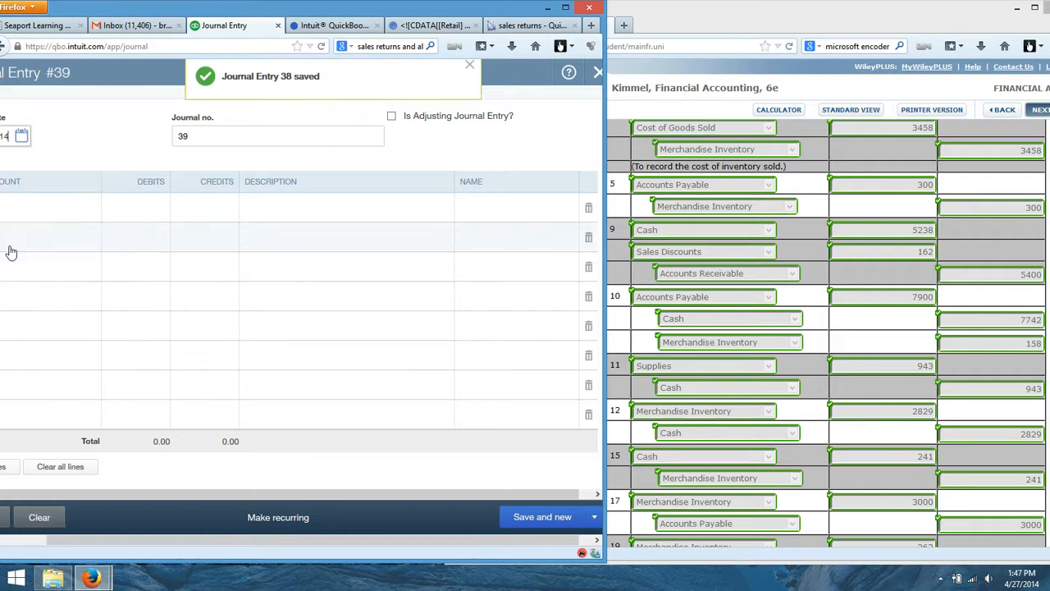
left_click(61, 218)
type("Supplie")
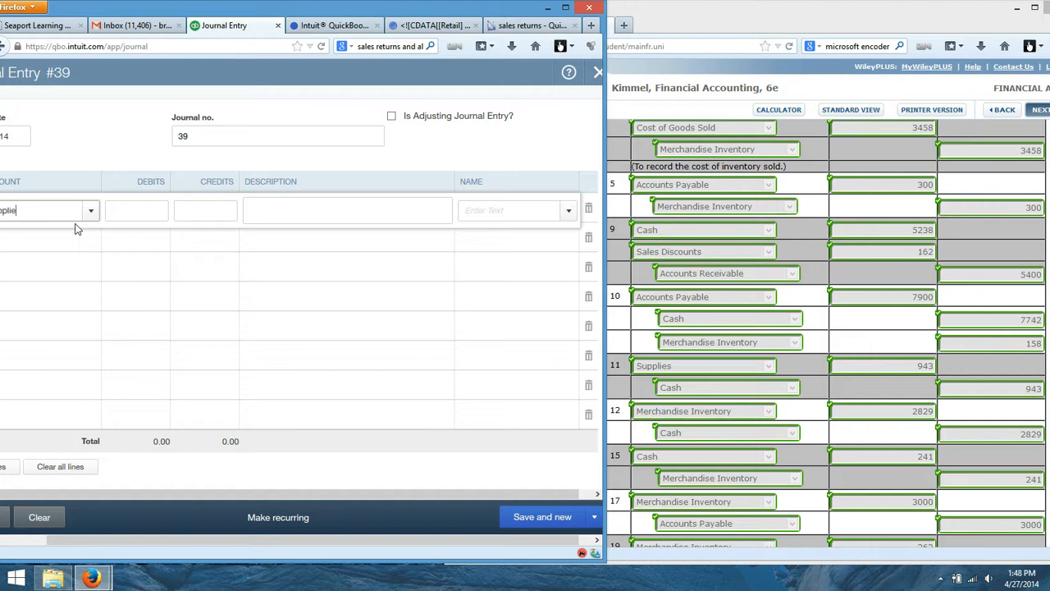
type("s")
left_click(74, 259)
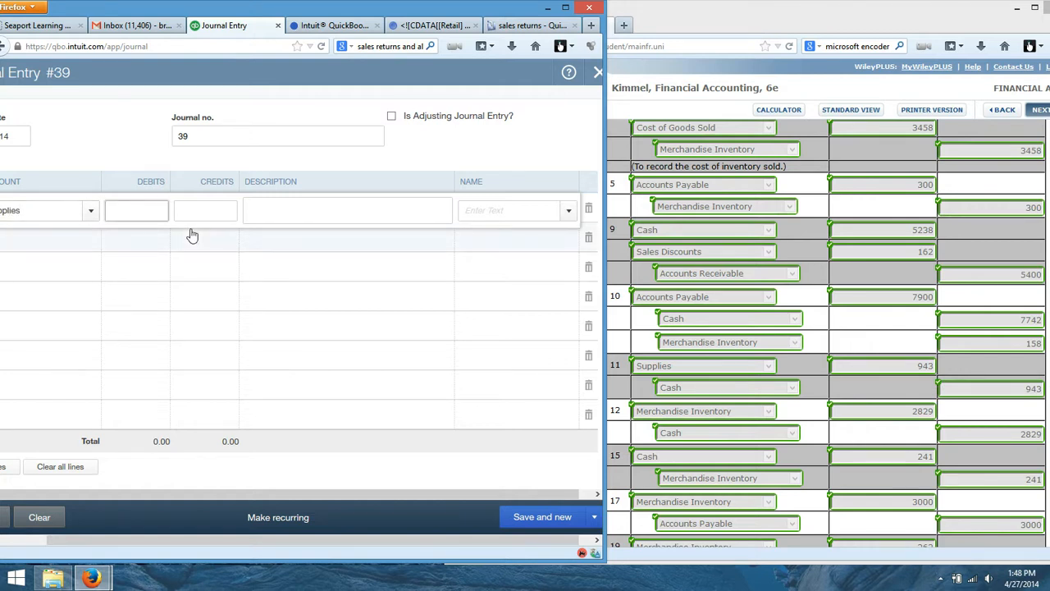
type("943.00")
Credit Cash for 943 on the second line and save the May 11 entry to begin a new one
left_click(89, 244)
type("Cash")
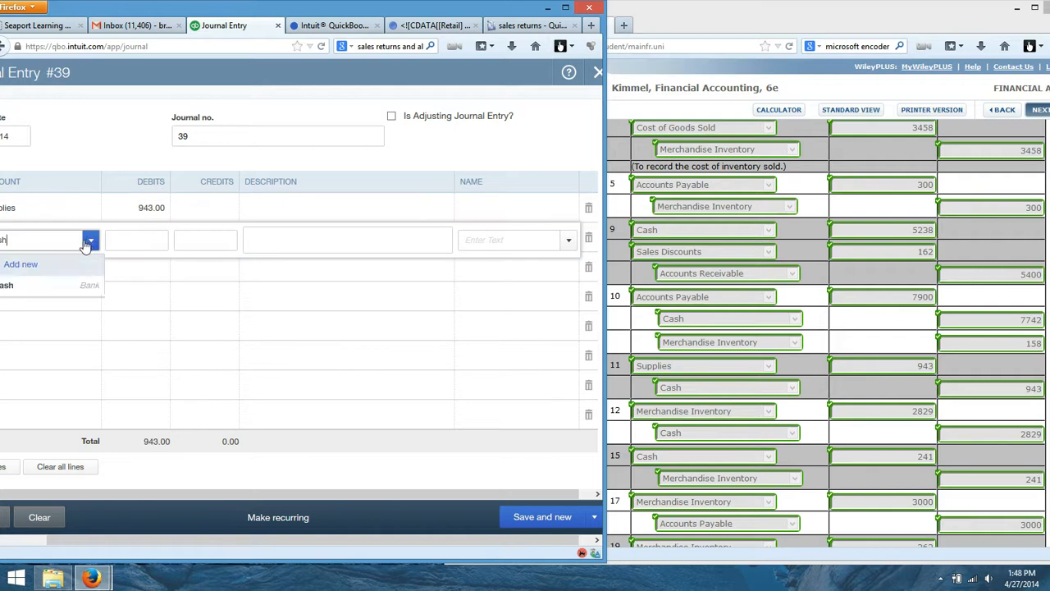
left_click(73, 284)
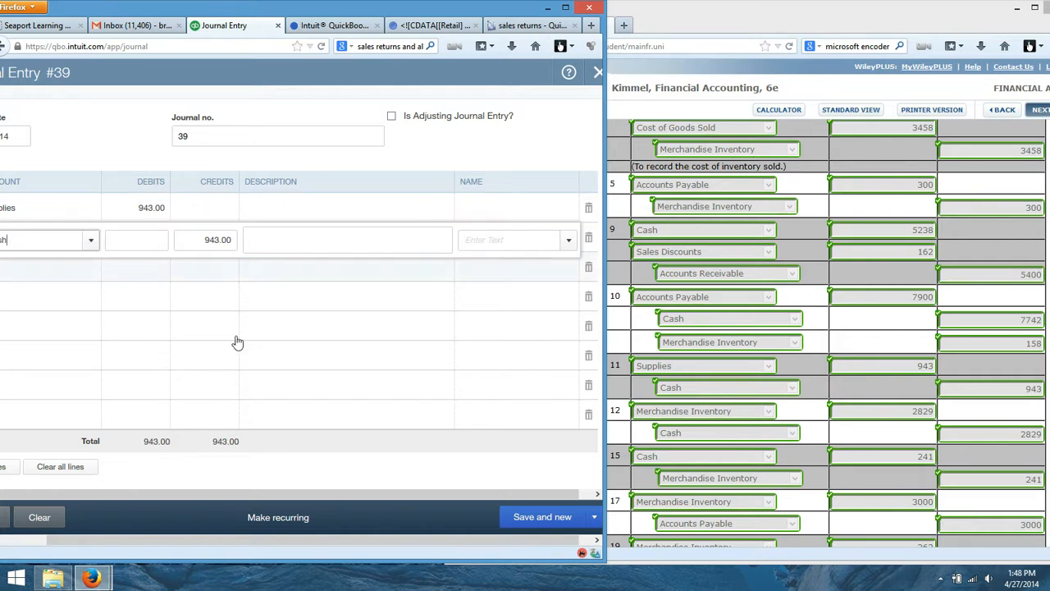
left_click(525, 519)
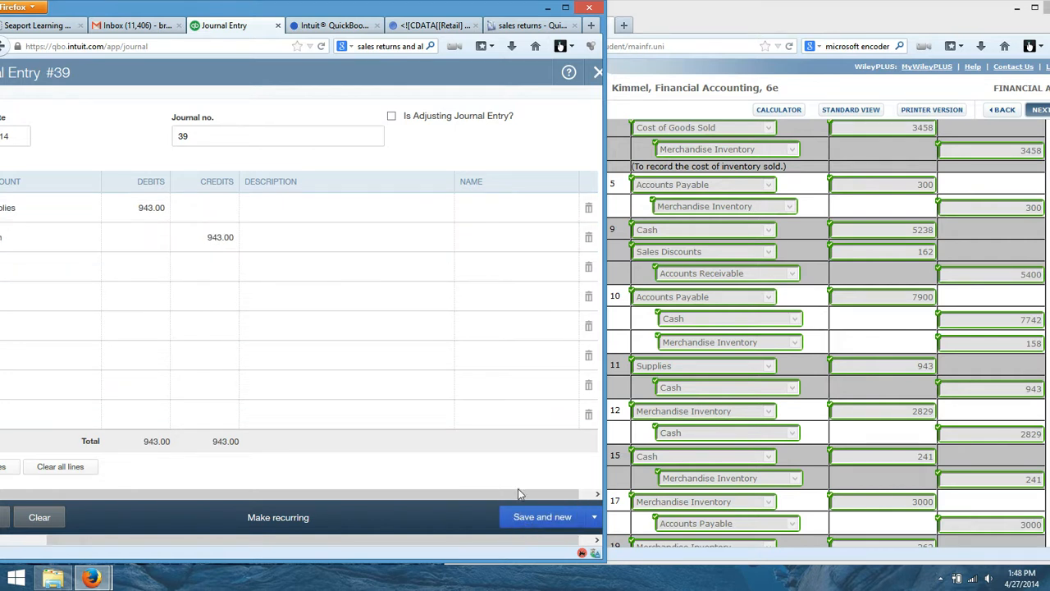
Date the new journal entry May 12, 2014 and debit Merchandise Inventory for 2,829 on the first line
left_click(22, 137)
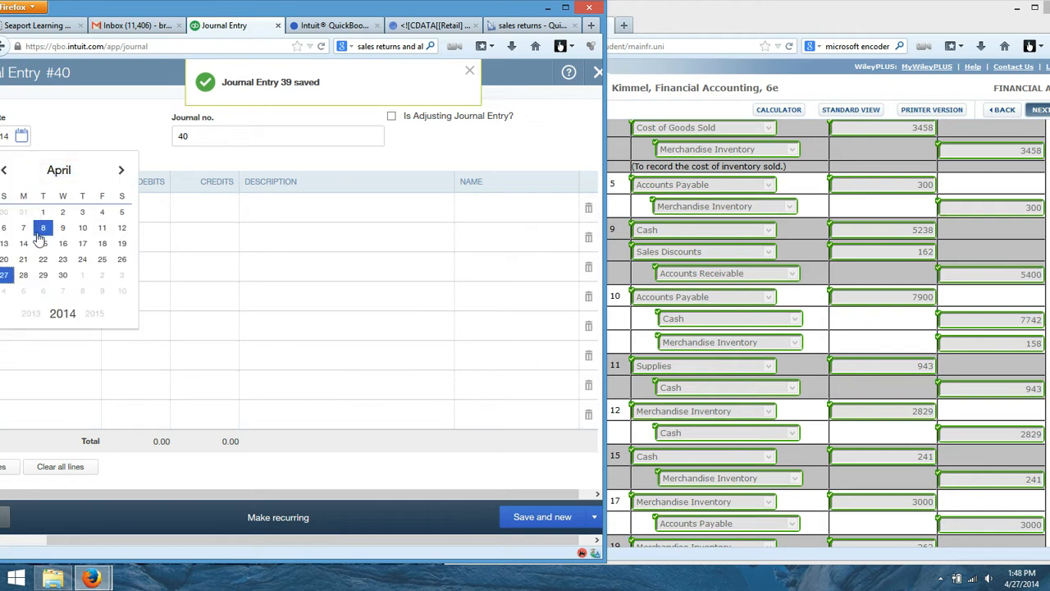
left_click(120, 170)
left_click(23, 229)
left_click(48, 206)
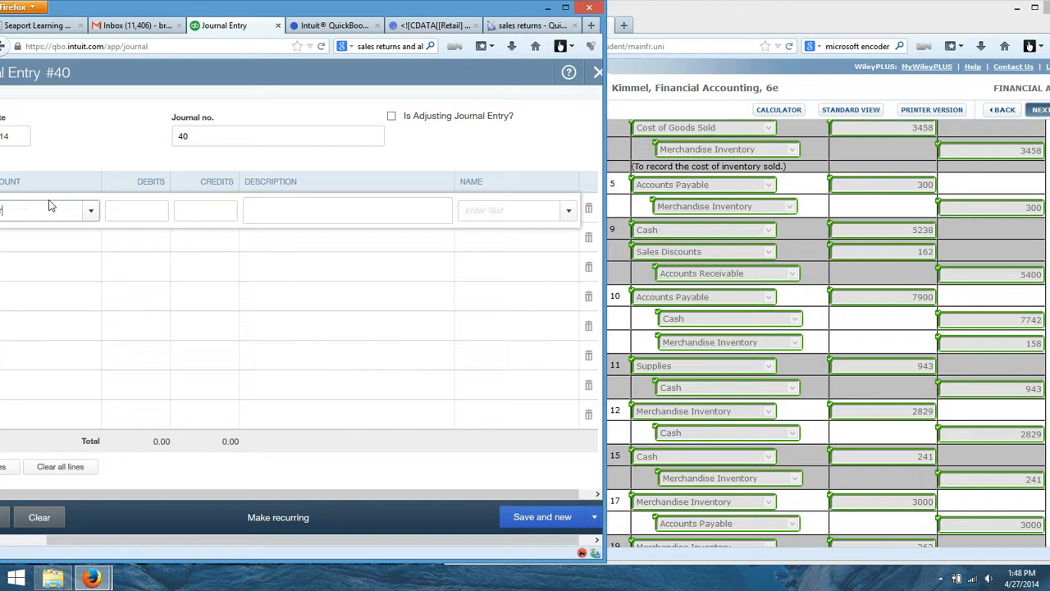
type("Merch")
left_click(63, 258)
left_click(139, 211)
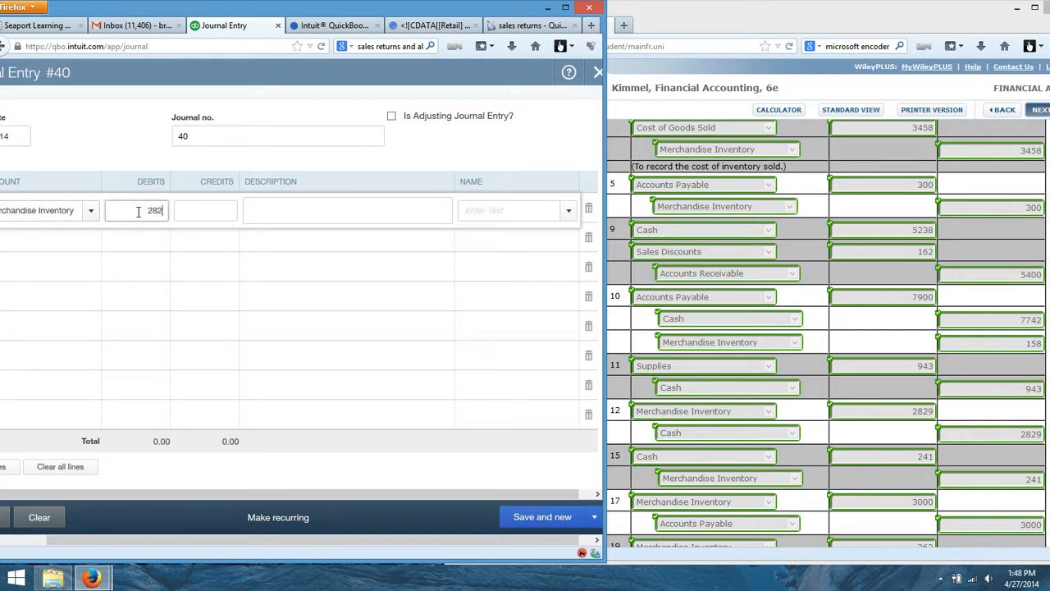
Credit Cash for 2,829 on the second line and save the May 12 entry to begin a new one
left_click(91, 239)
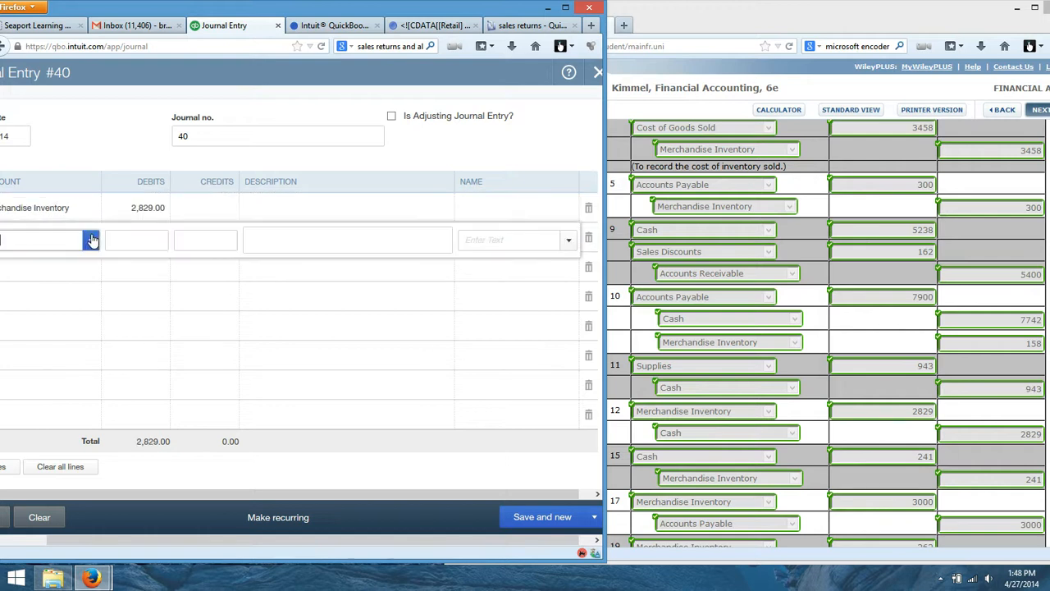
type("cas")
left_click(71, 287)
left_click(525, 517)
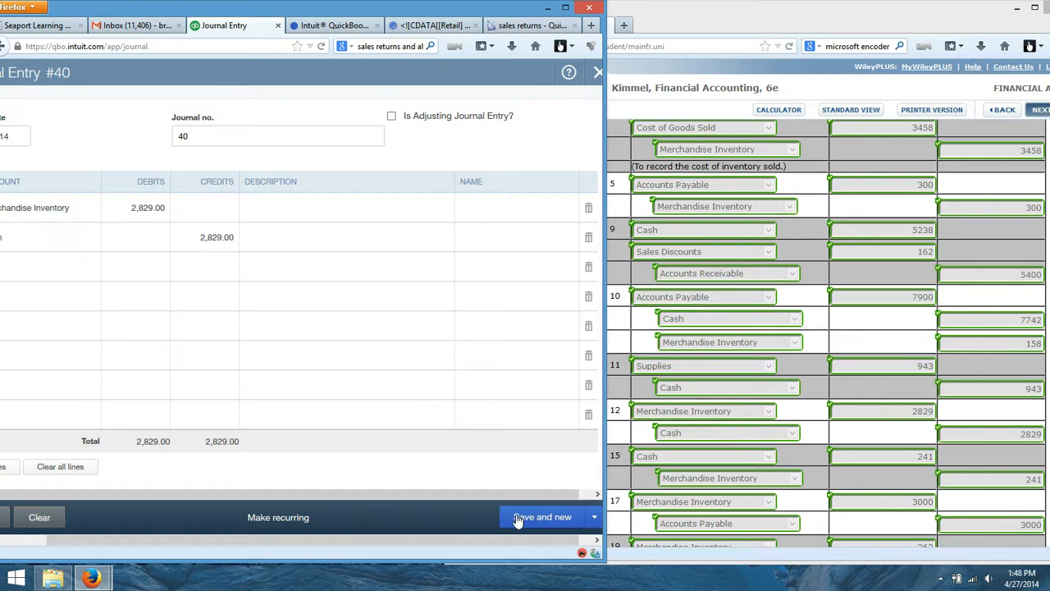
Date the new journal entry May 15, 2014 and debit Cash for 241 on the first line
left_click(21, 136)
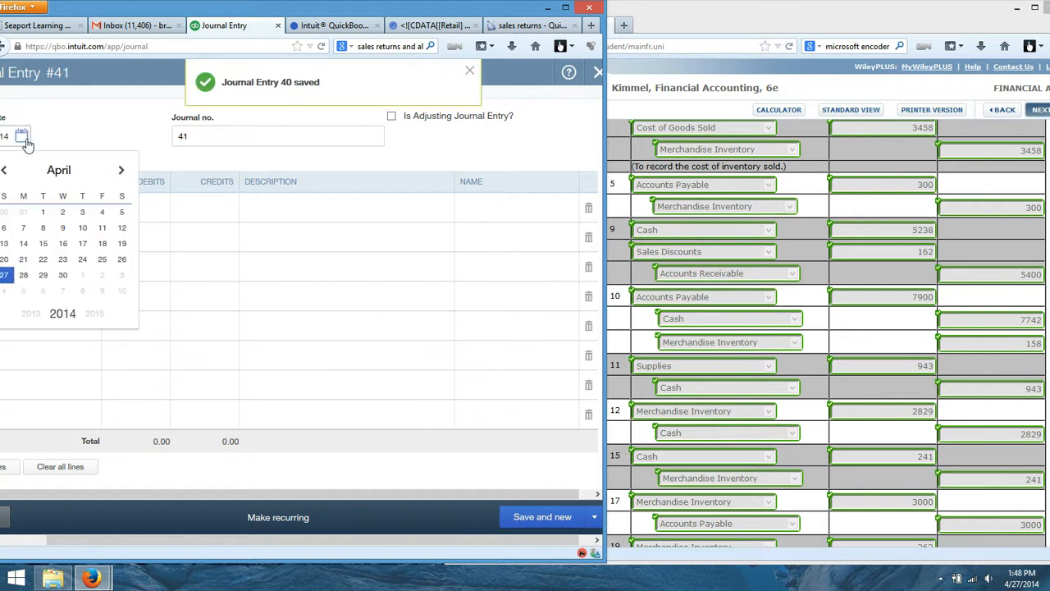
left_click(121, 169)
left_click(82, 243)
left_click(52, 215)
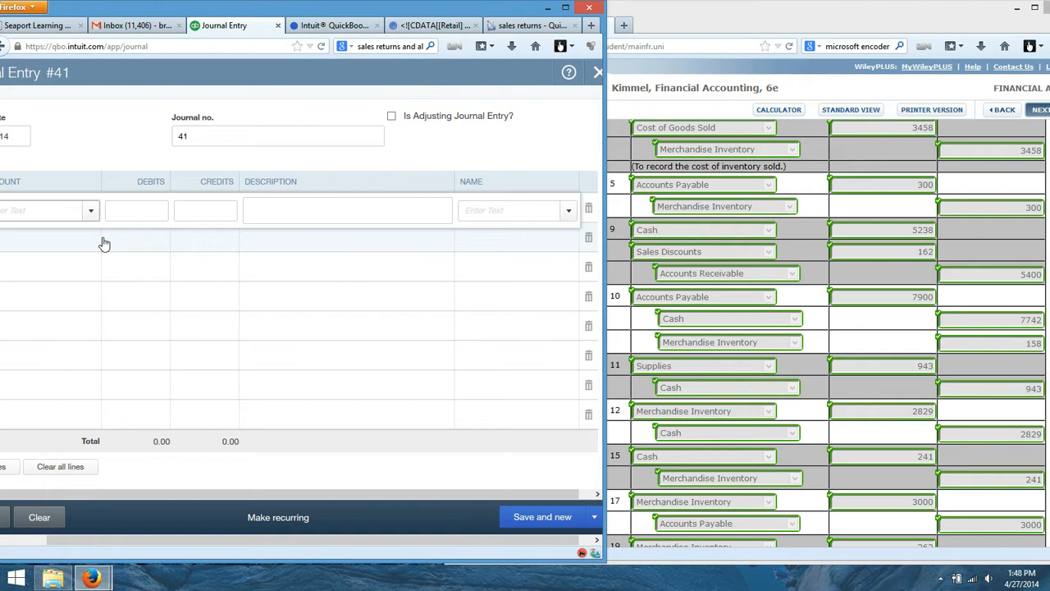
type("cash")
left_click(82, 256)
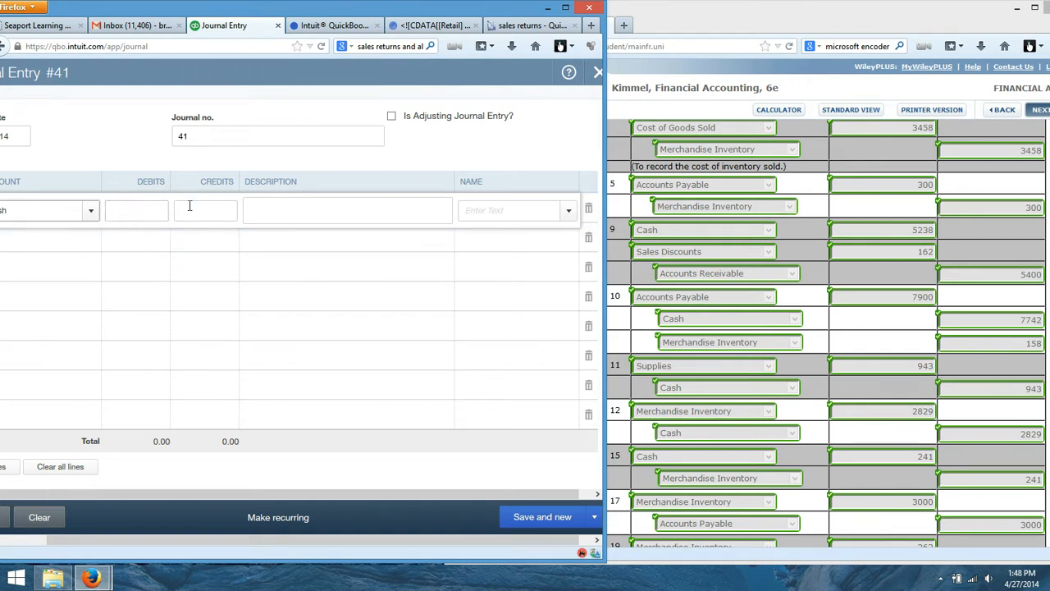
left_click(147, 215)
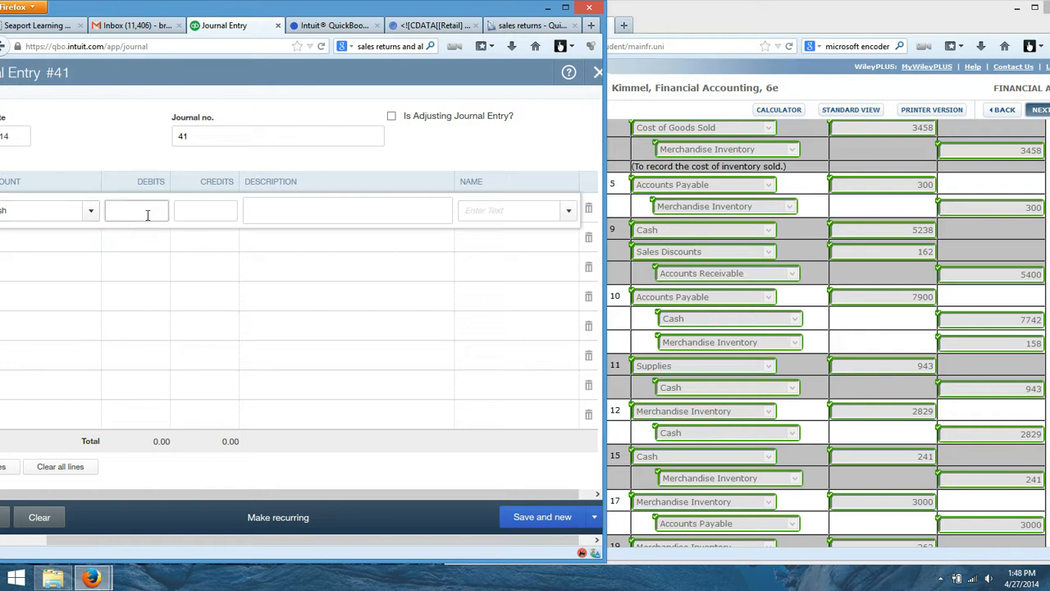
type("241")
Credit Merchandise Inventory for 241 on the second line and save the May 15 entry to begin a new one
left_click(78, 242)
type("mer")
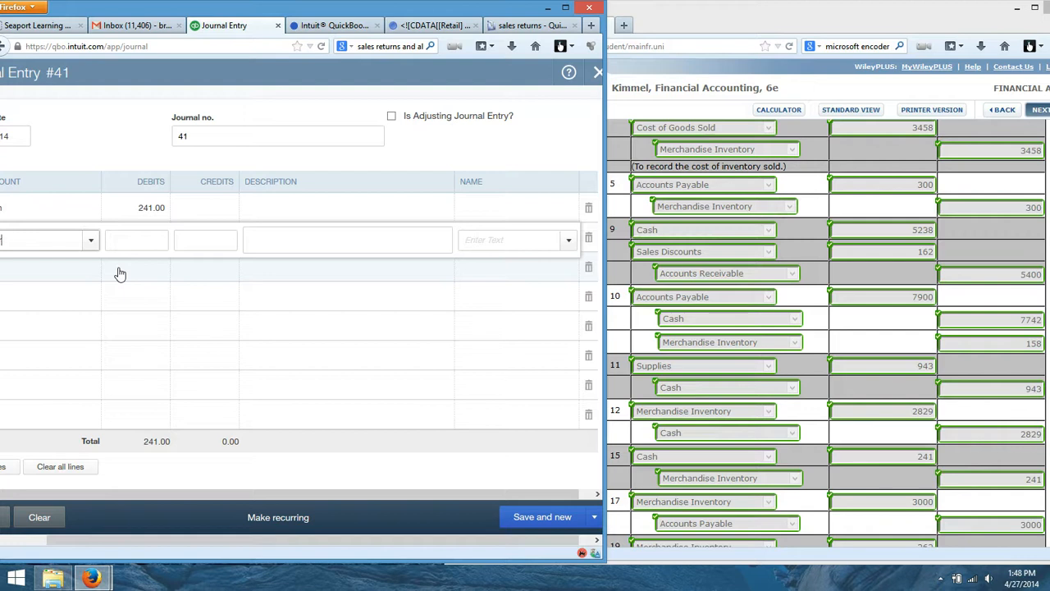
type("chandise Inventory")
left_click(88, 285)
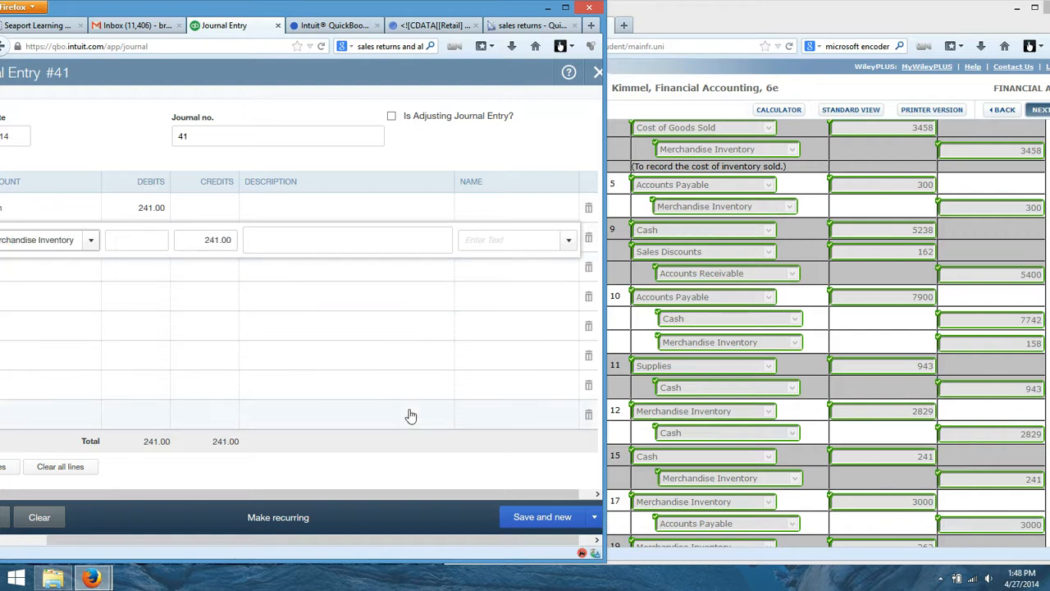
left_click(532, 518)
Consult the May 17 entry in the WileyPLUS solution and date the new journal entry May 17, 2014
left_click(813, 509)
scroll(814, 493, "down", 5)
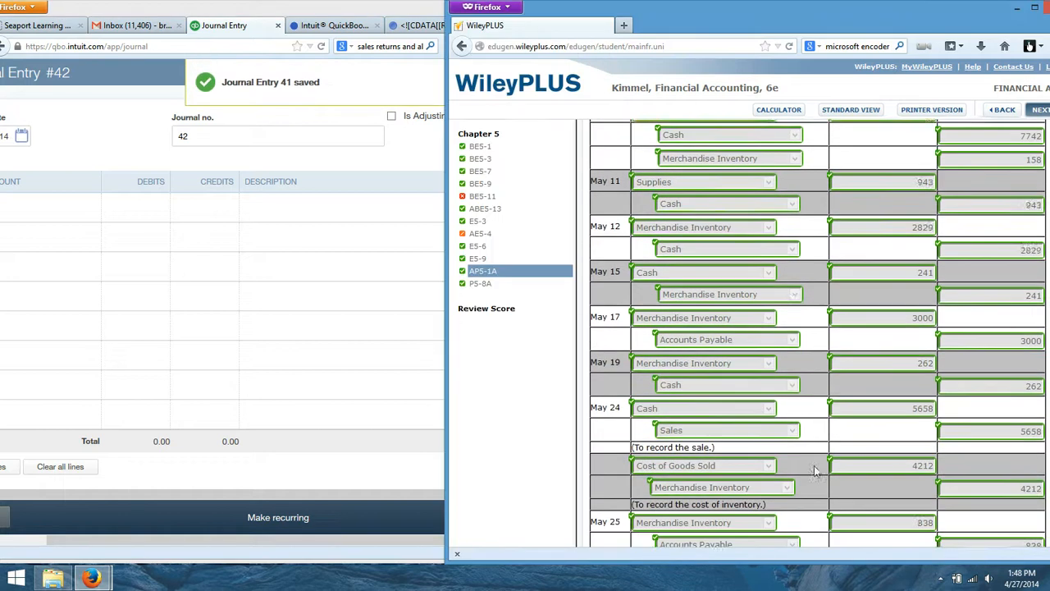
scroll(816, 472, "down", 2)
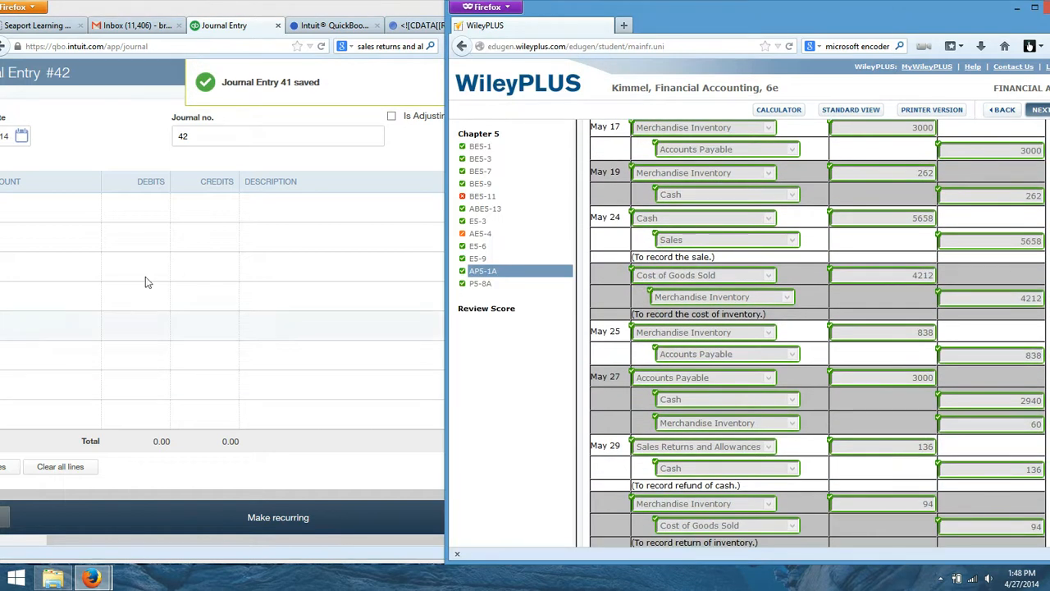
left_click(22, 137)
left_click(120, 170)
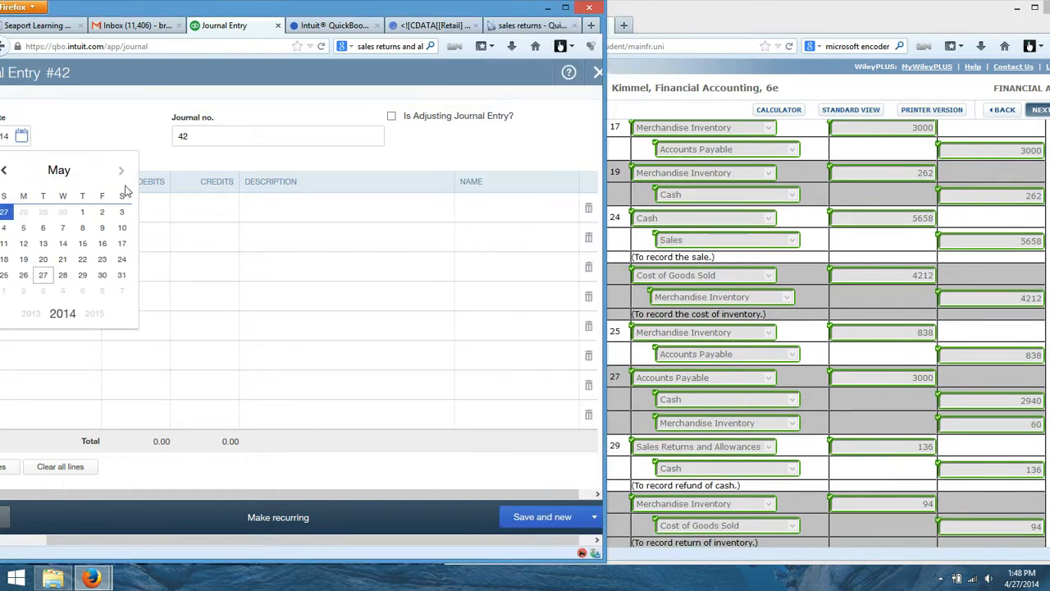
left_click(121, 243)
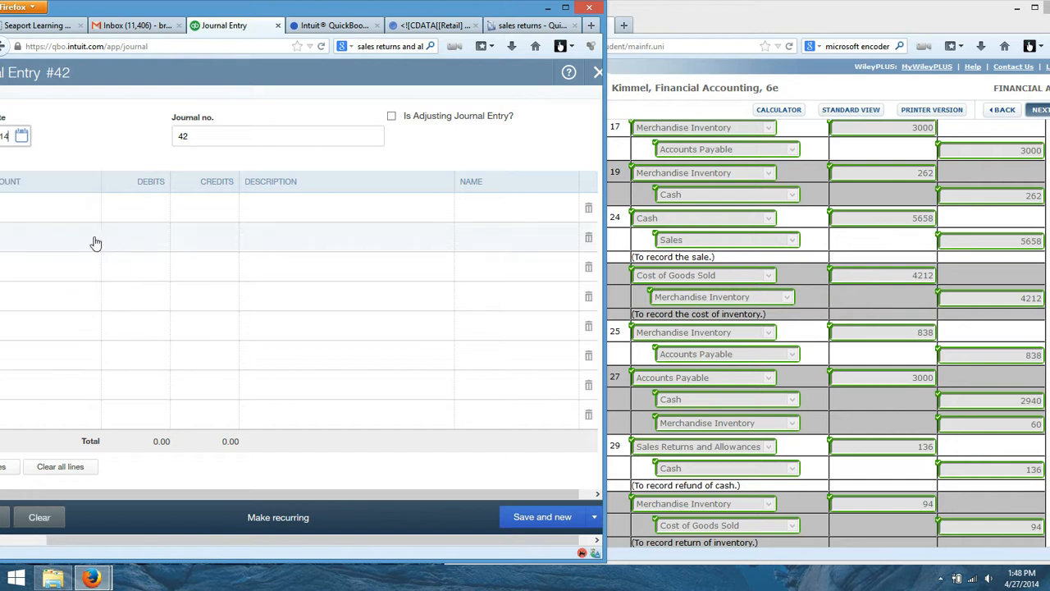
Debit Merchandise Inventory for 3,000 on the first line and credit Accounts Payable for 3,000 on the second
left_click(61, 208)
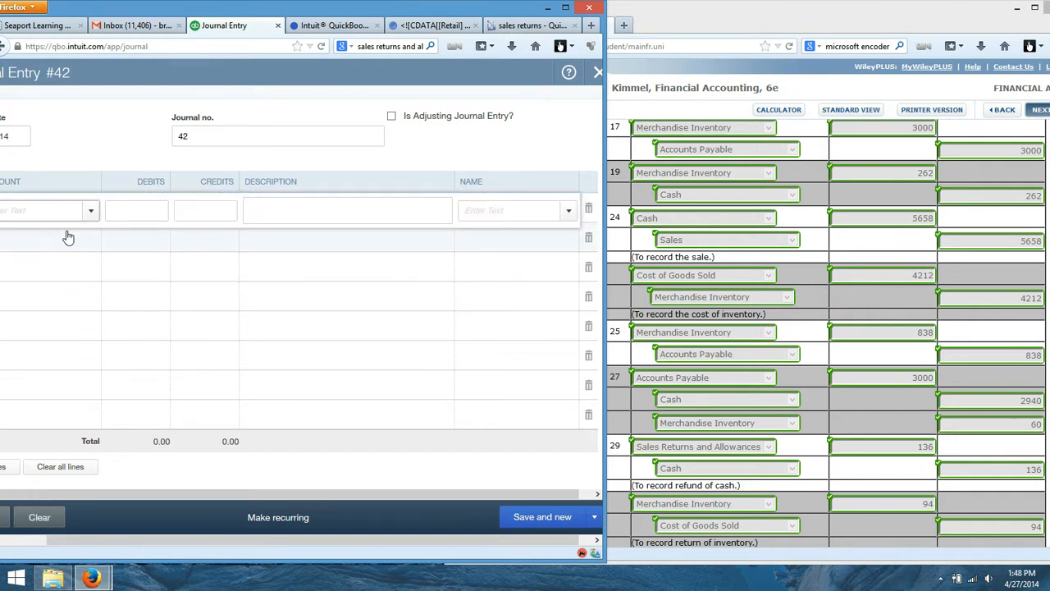
type("Mercha")
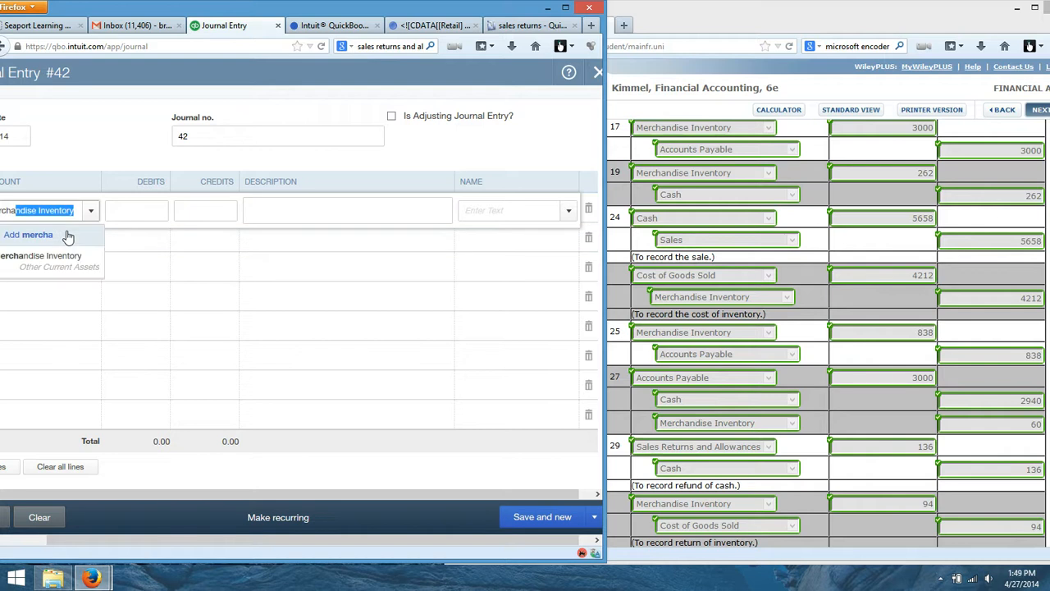
left_click(74, 261)
left_click(138, 213)
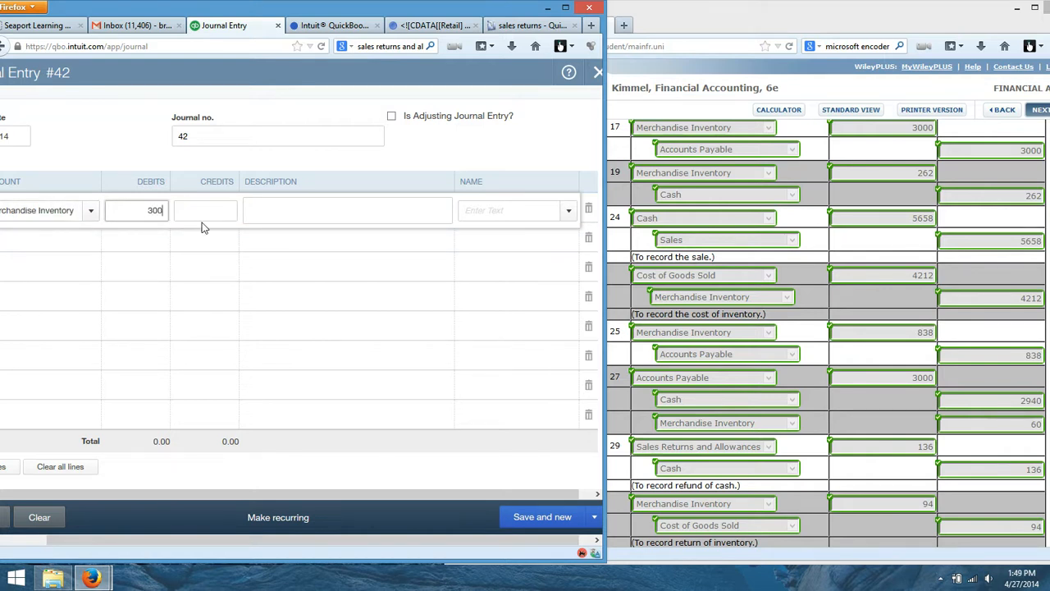
left_click(90, 244)
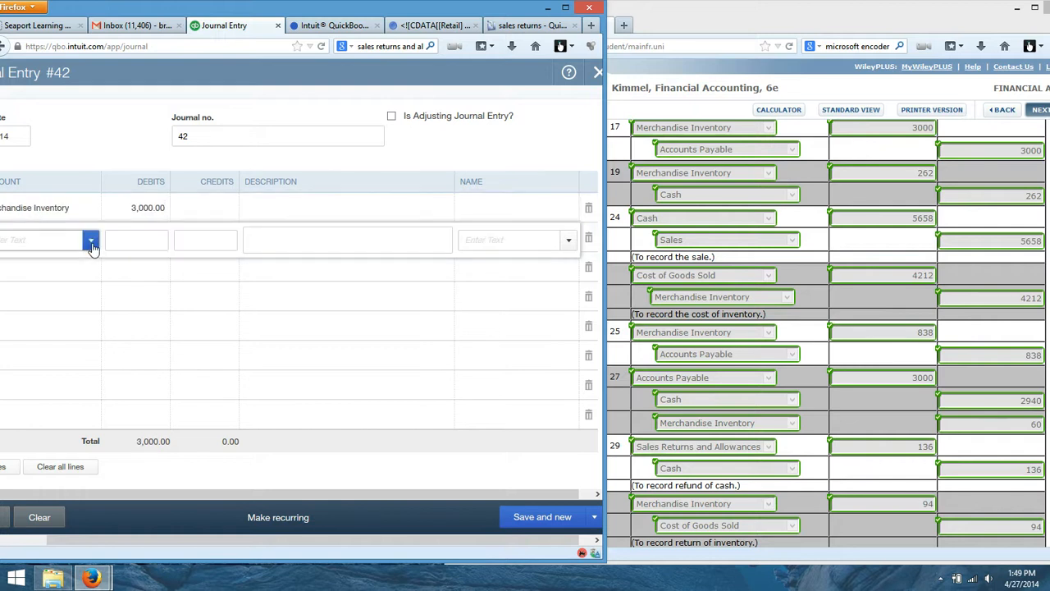
type("Accounts Payable")
left_click(90, 328)
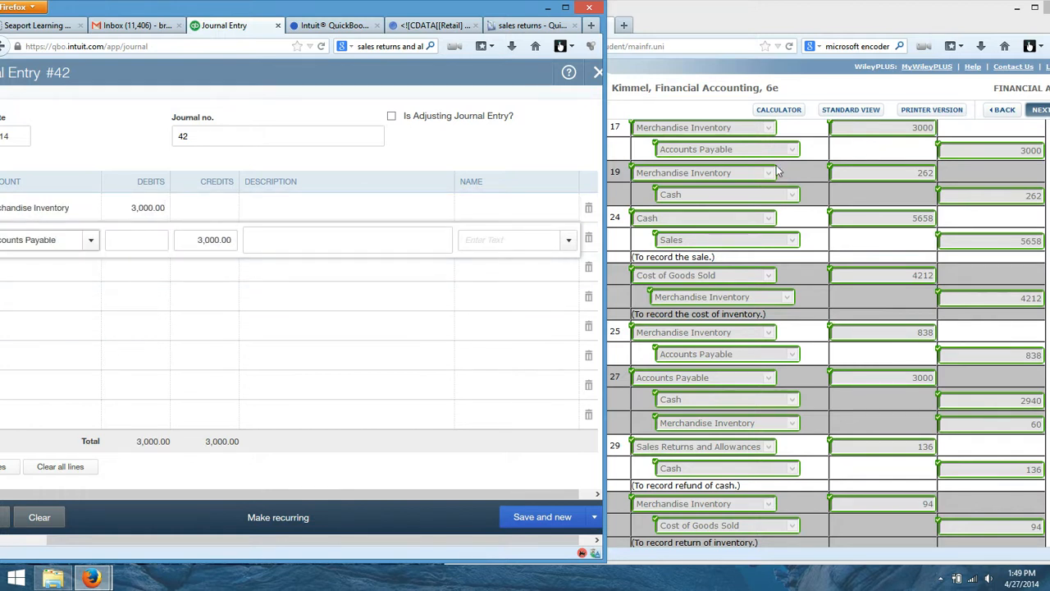
Check the May 17 transaction in the WileyPLUS problem text and set the Accounts Payable line's name to Strickler
left_click(811, 204)
scroll(822, 200, "up", 15)
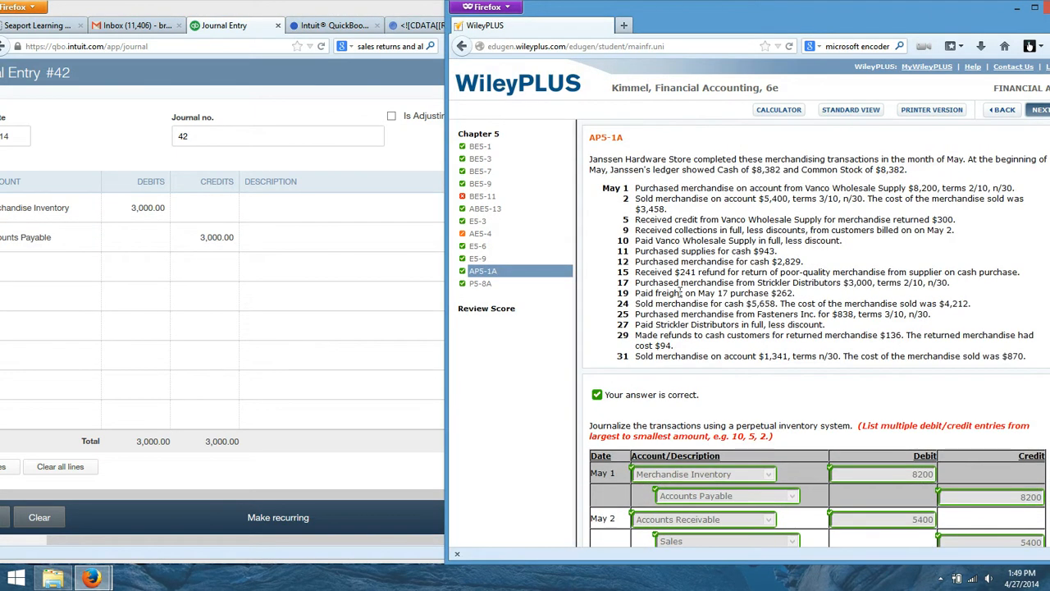
left_click(502, 287)
left_click(418, 275)
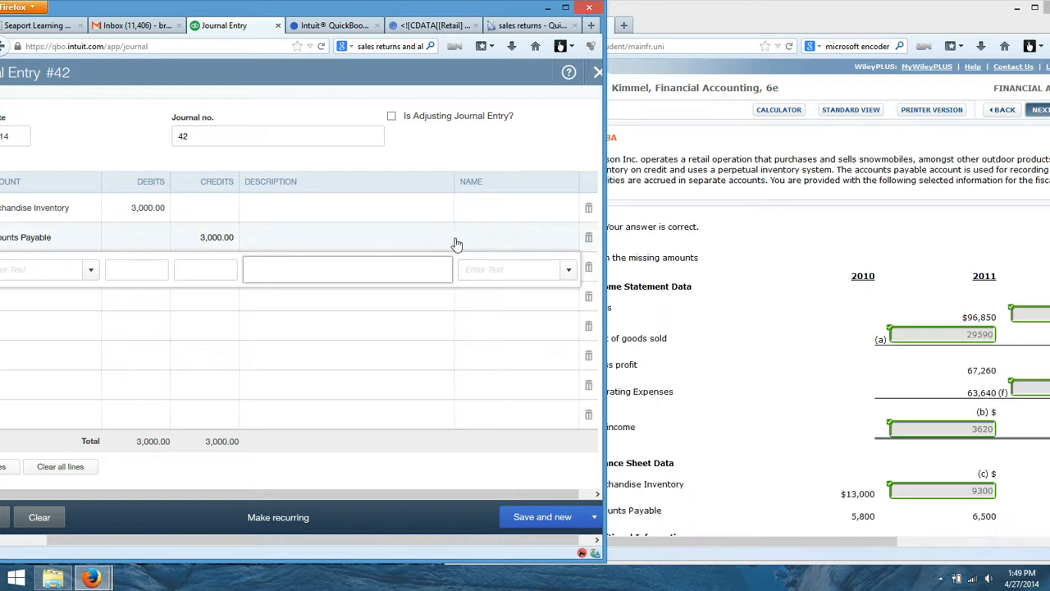
left_click(481, 238)
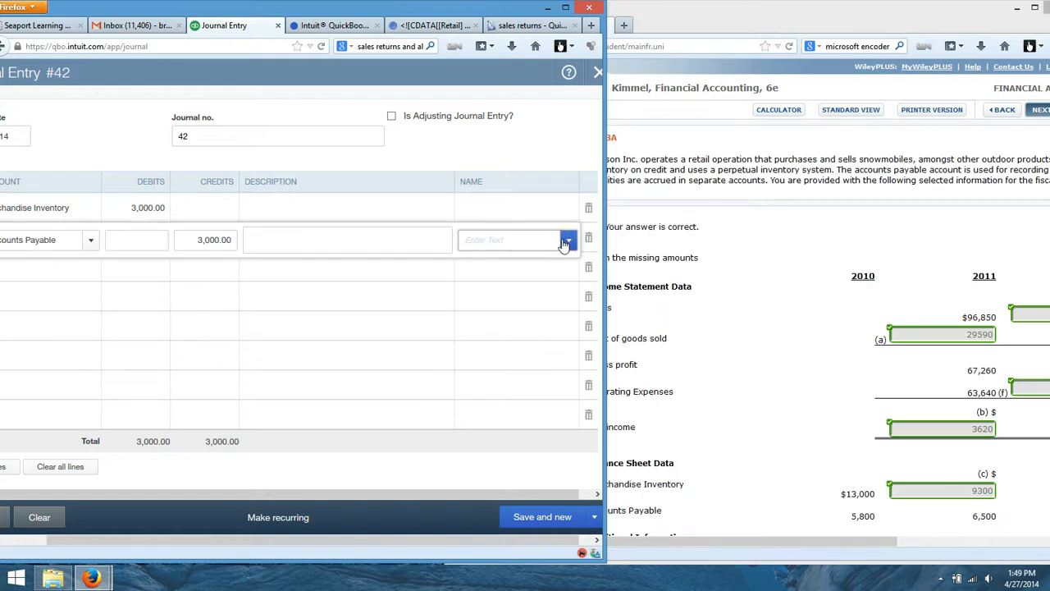
left_click(564, 243)
left_click(508, 330)
Reopen problem AP5-1A in WileyPLUS, consult its solution entries from May 17 onward, and return to the QuickBooks journal entry
left_click(621, 302)
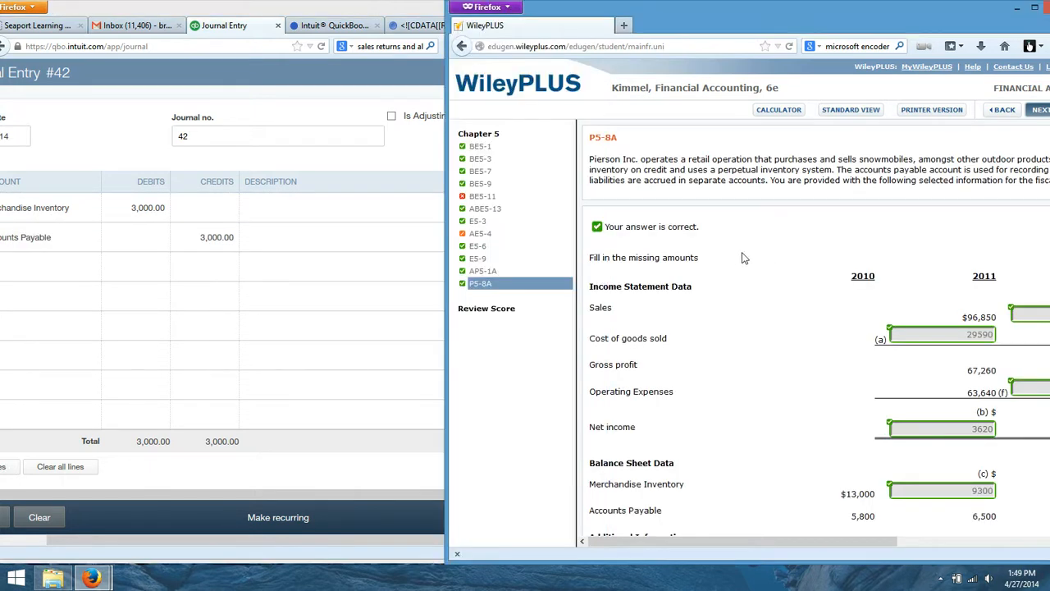
left_click(492, 273)
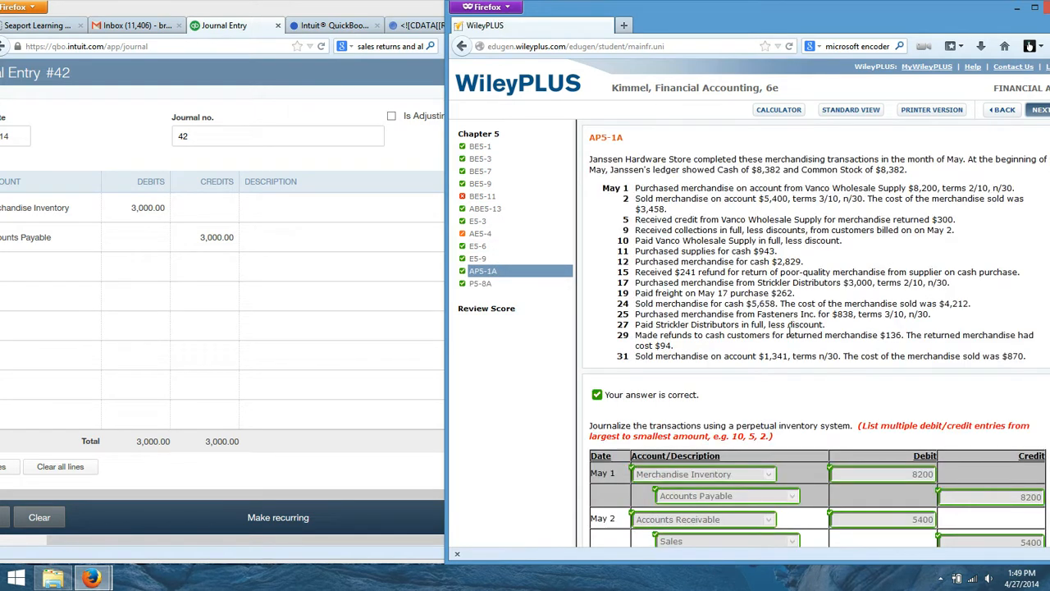
scroll(789, 334, "down", 15)
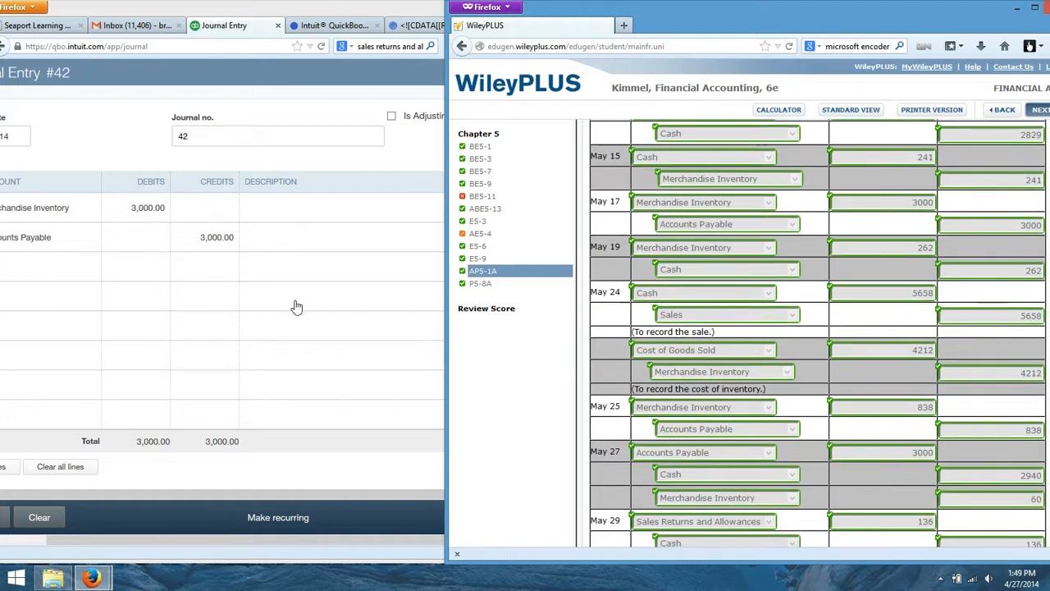
left_click(386, 306)
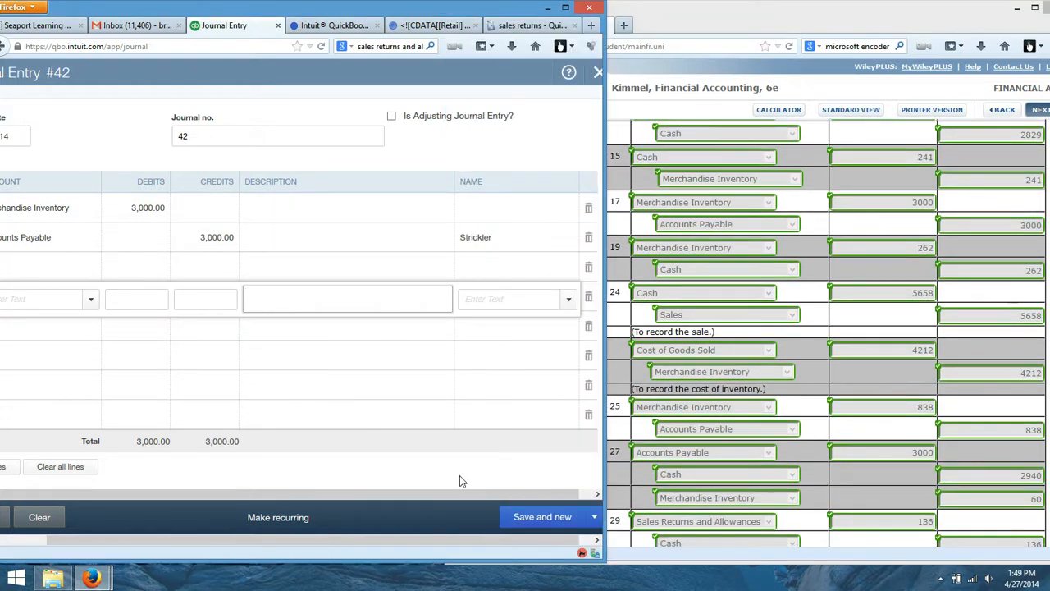
Save the May 17 journal entry and date the new entry May 19, 2014
left_click(541, 518)
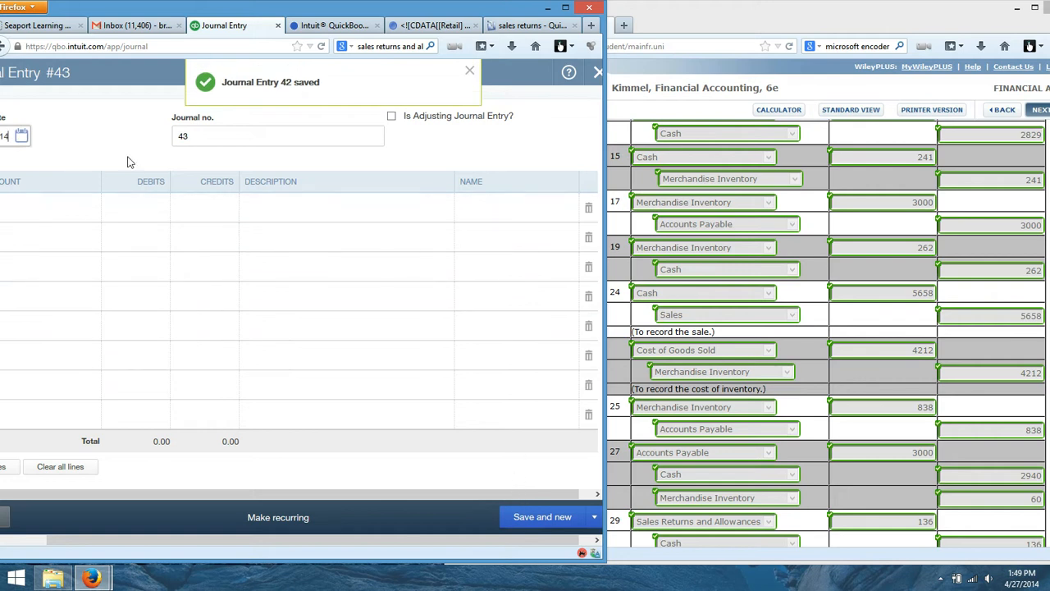
left_click(21, 137)
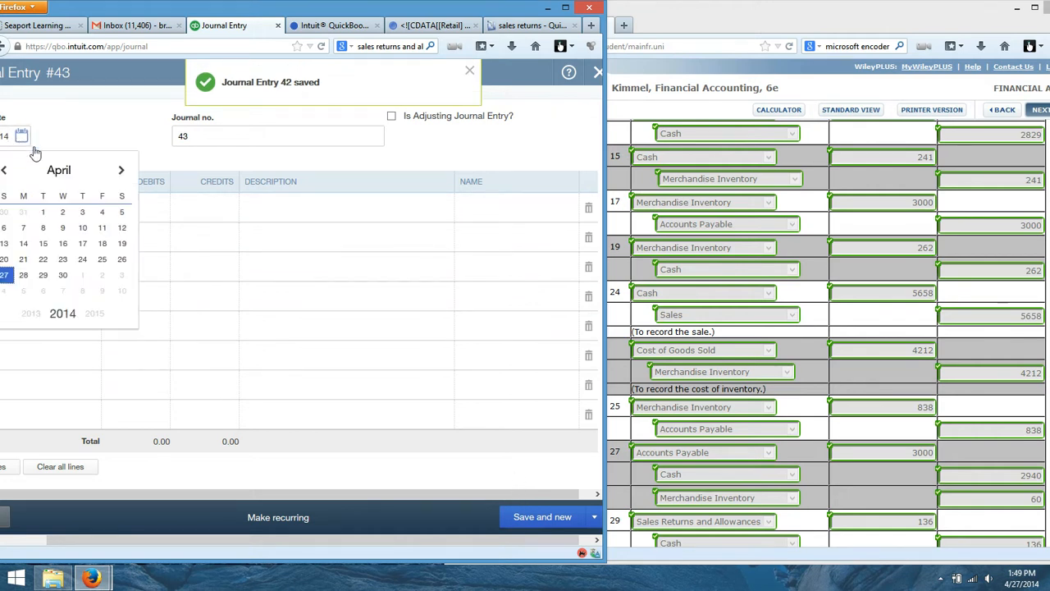
left_click(121, 170)
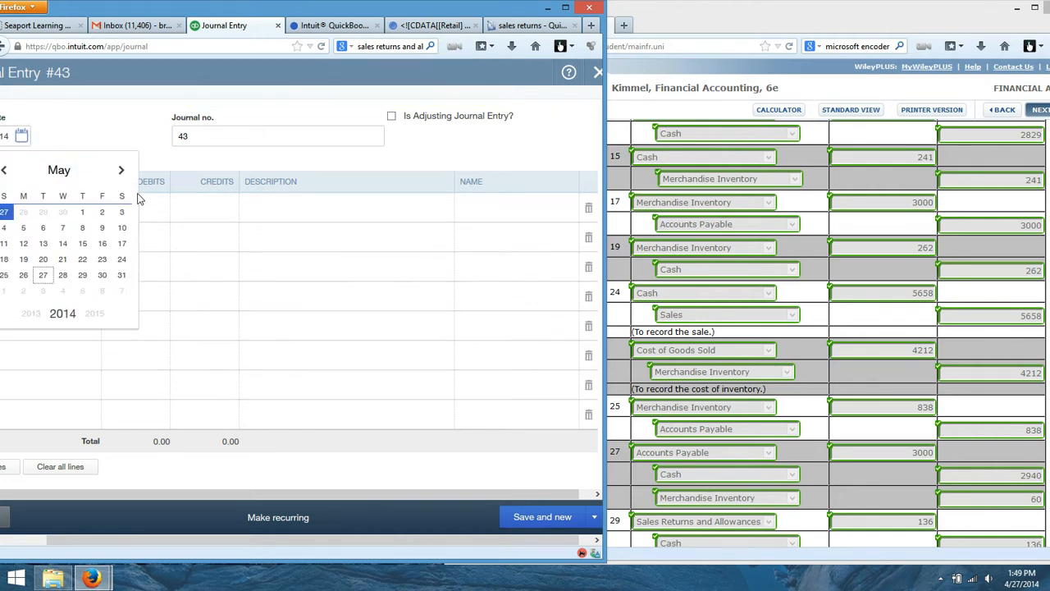
left_click(23, 259)
Debit Merchandise Inventory for 262 and credit Cash for 262, and save the May 19 entry
left_click(39, 214)
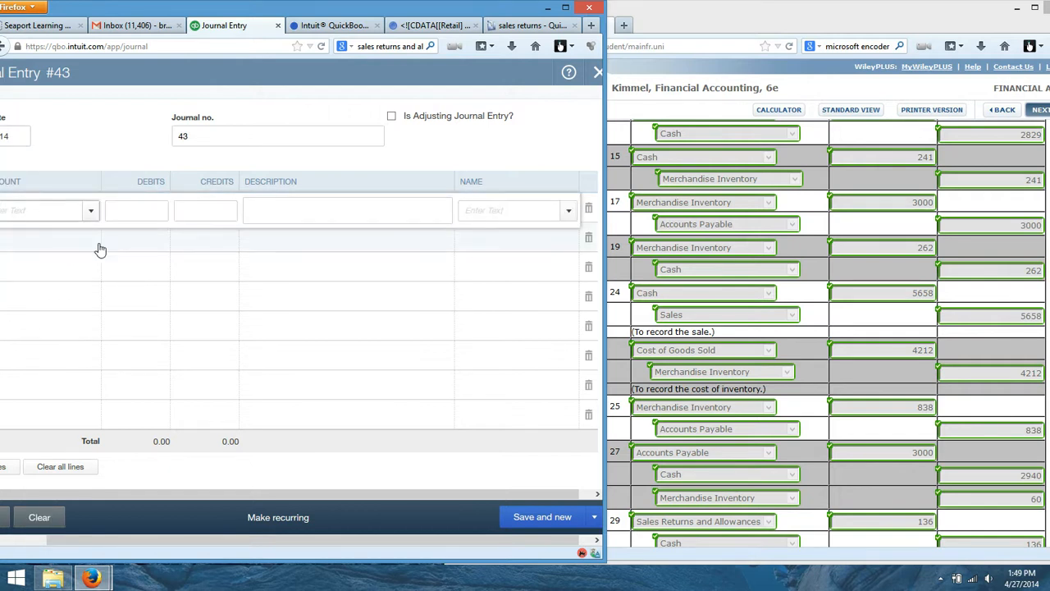
type("merch")
left_click(72, 258)
left_click(152, 211)
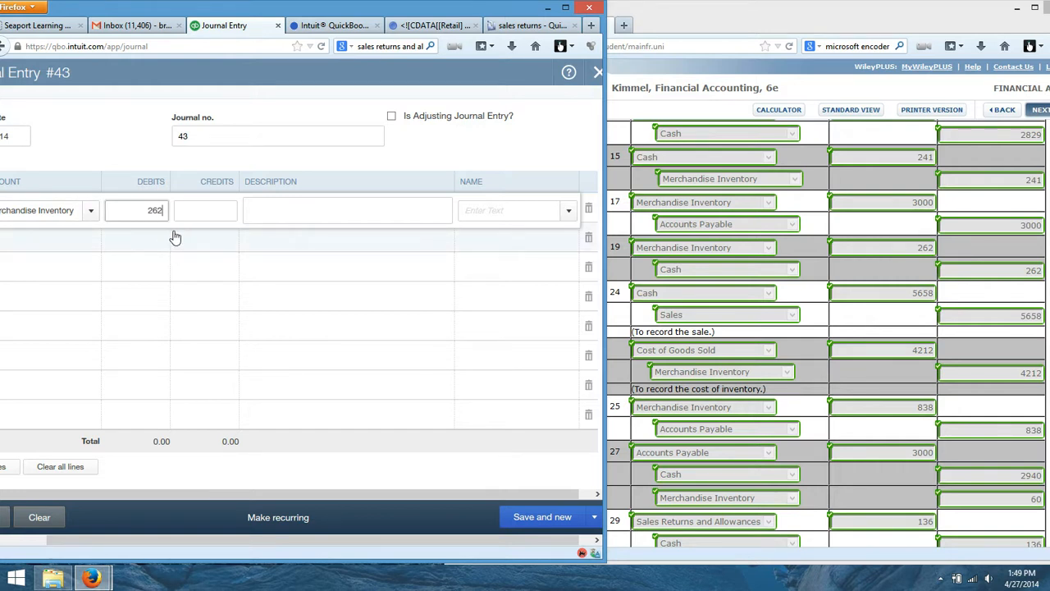
left_click(53, 241)
type("cas")
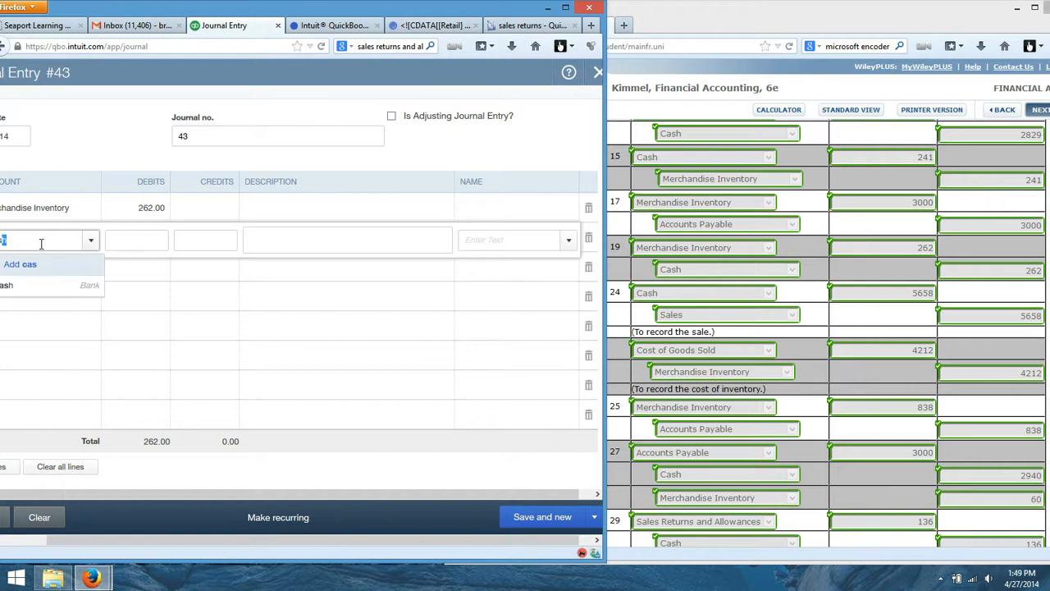
left_click(54, 287)
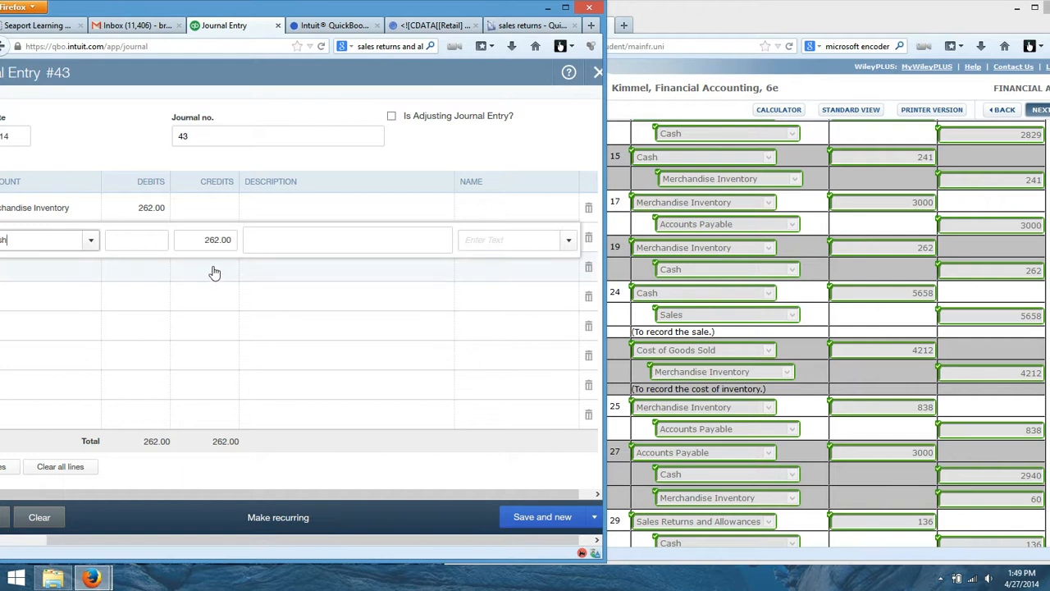
left_click(549, 519)
Date the new journal entry May 24, 2014
left_click(23, 137)
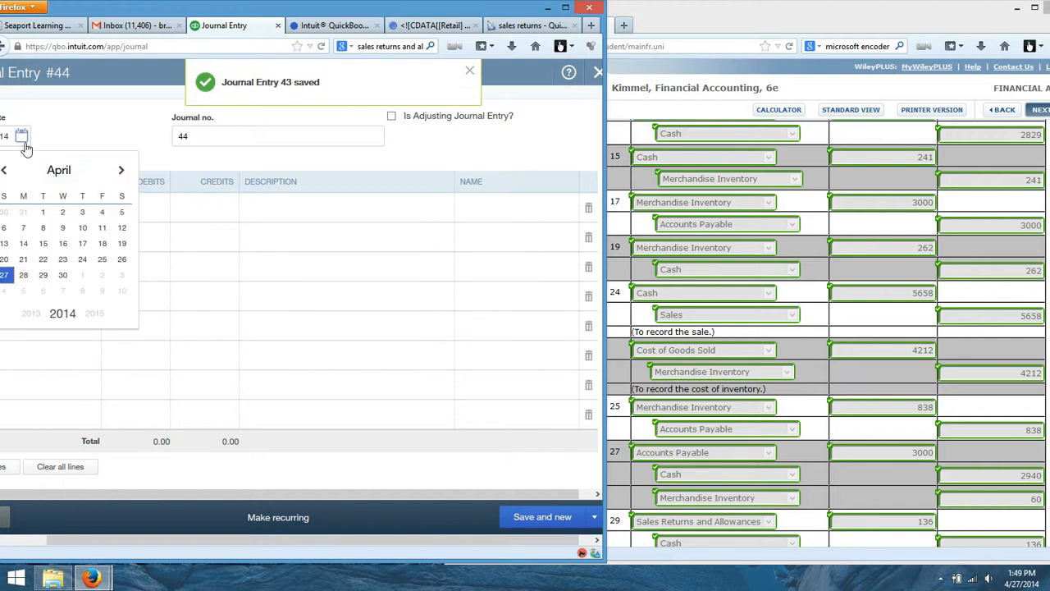
left_click(121, 170)
left_click(121, 169)
left_click(4, 171)
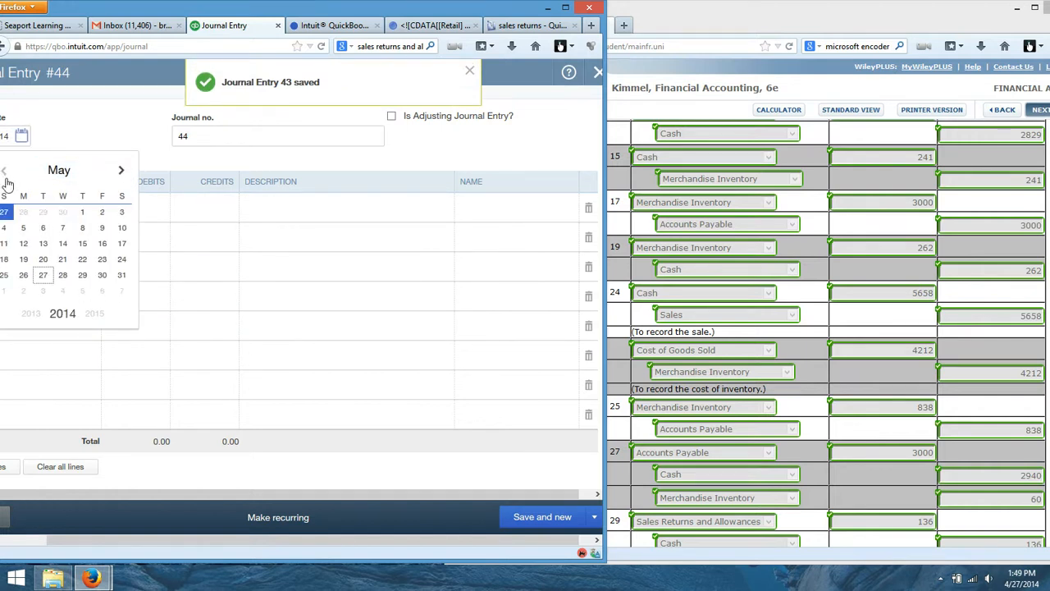
left_click(122, 259)
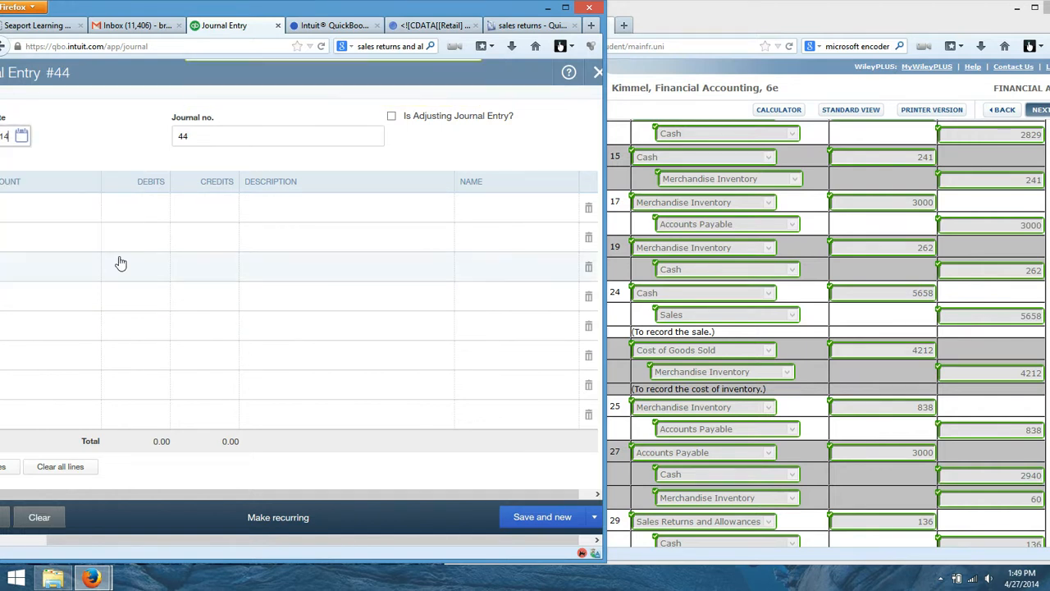
Debit Cash for 5,658 on the first line and credit Sales Revenue for 5,658 on the second
left_click(28, 212)
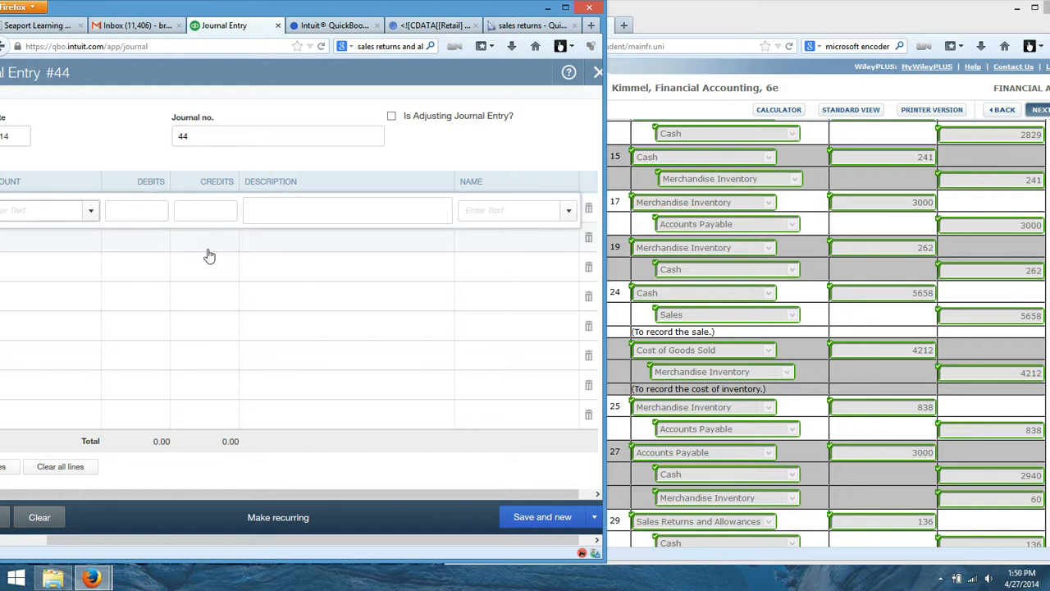
left_click(66, 257)
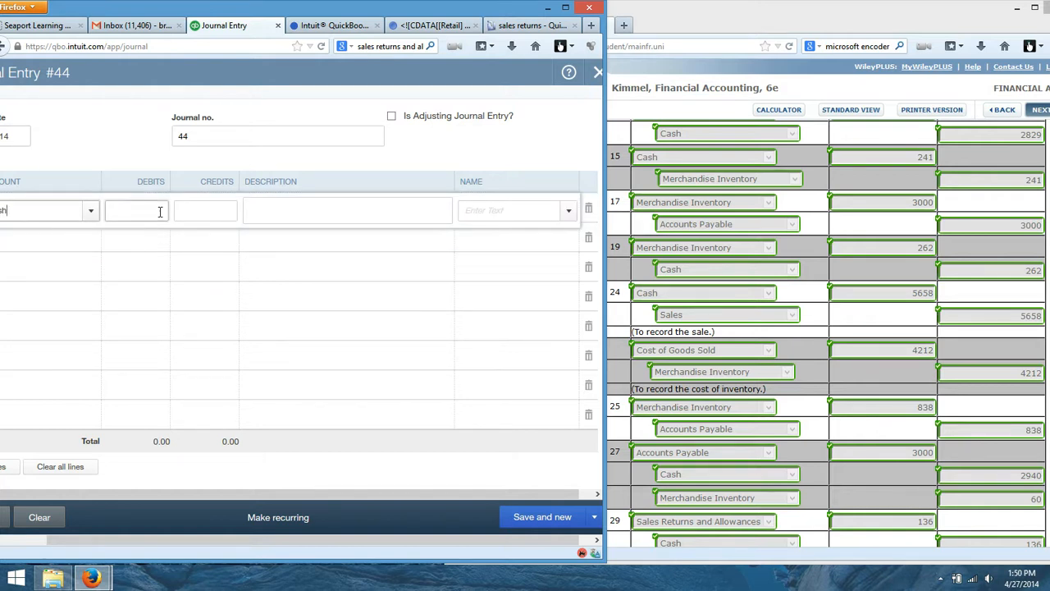
left_click(160, 211)
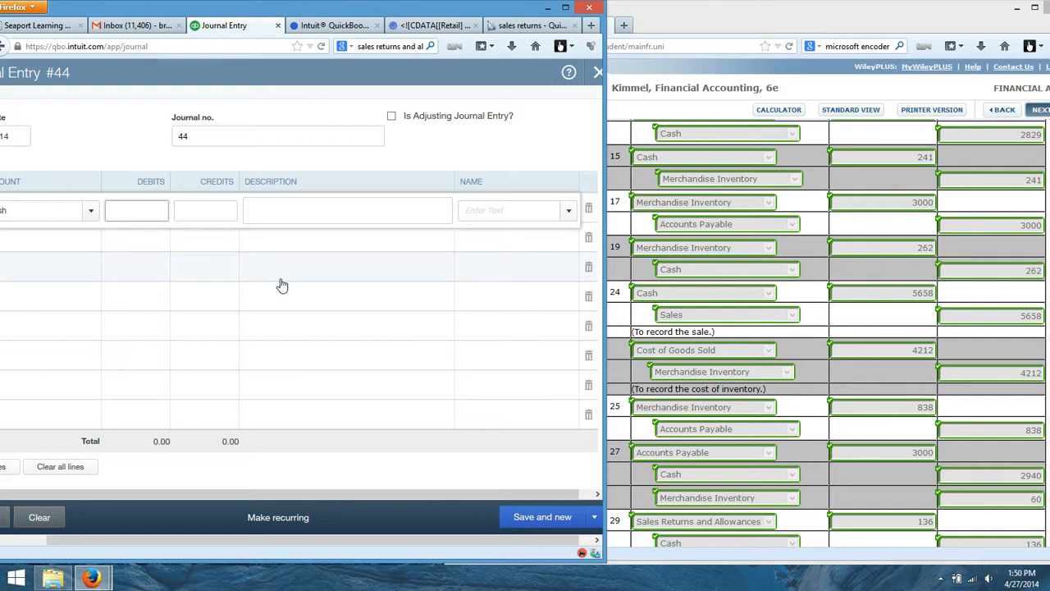
left_click(92, 241)
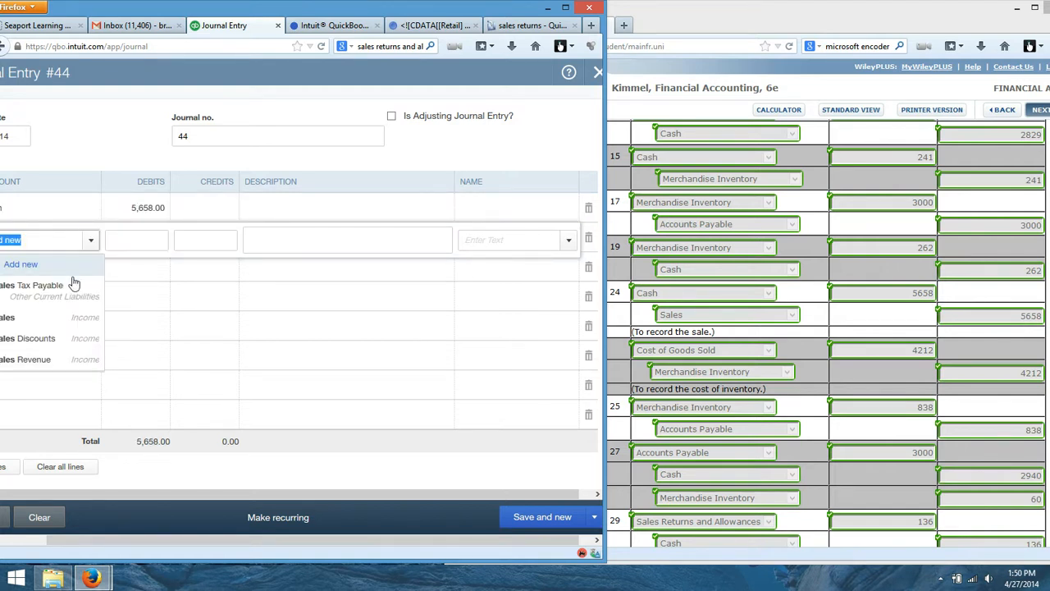
left_click(75, 355)
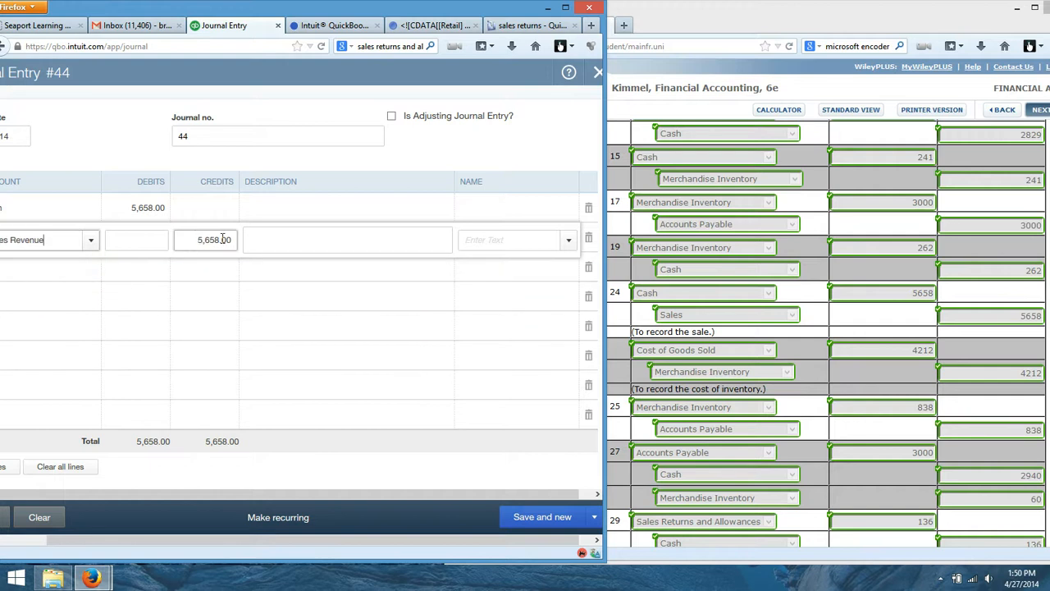
Debit Cost of Goods Sold for 4,212 and credit Merchandise Inventory for 4,212 on the next two lines, and save the entry
left_click(63, 272)
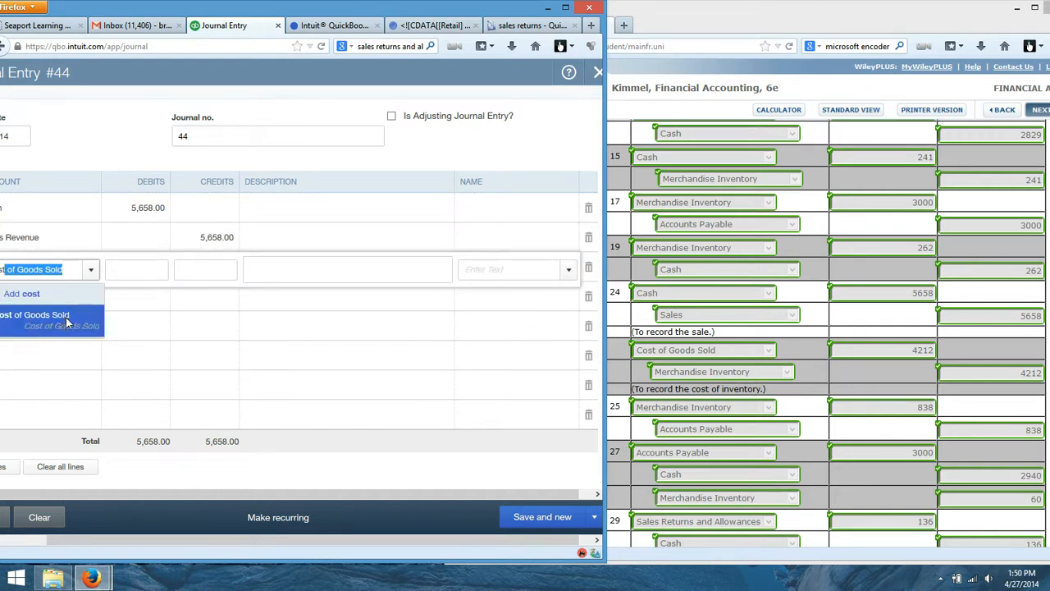
left_click(64, 315)
left_click(163, 265)
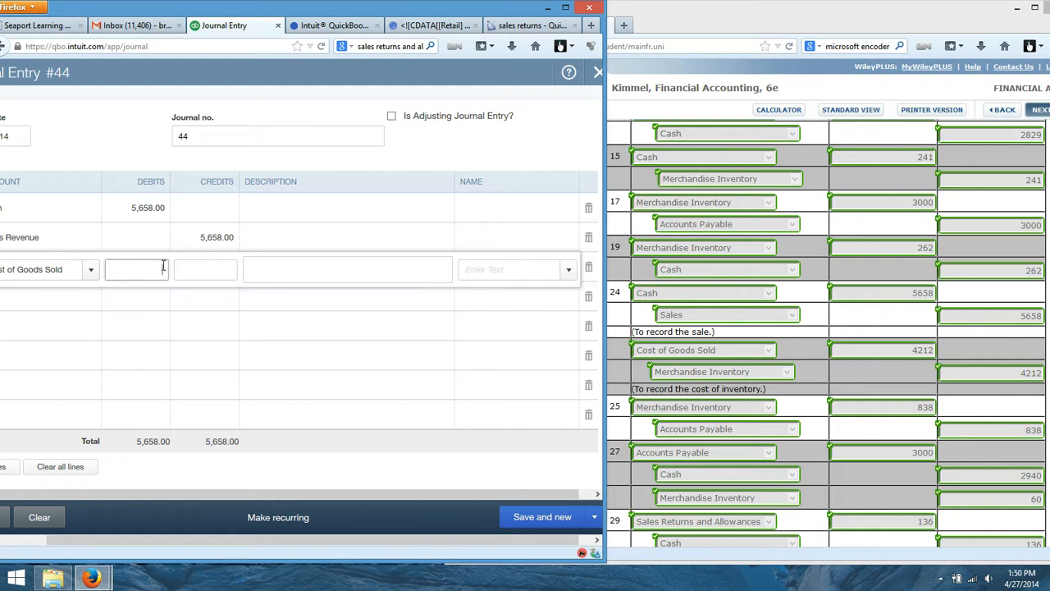
left_click(43, 301)
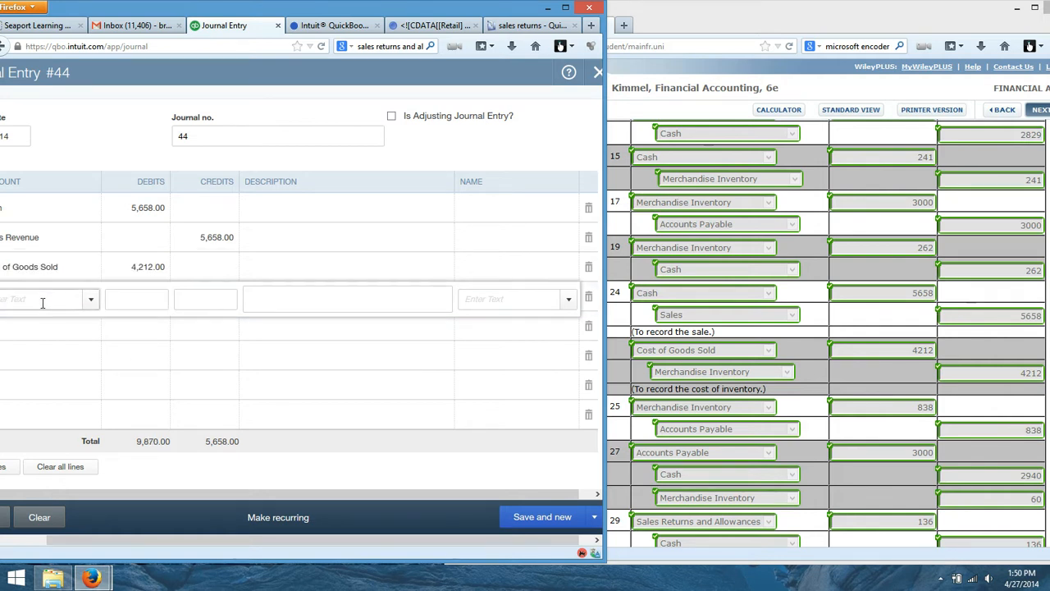
type("merch")
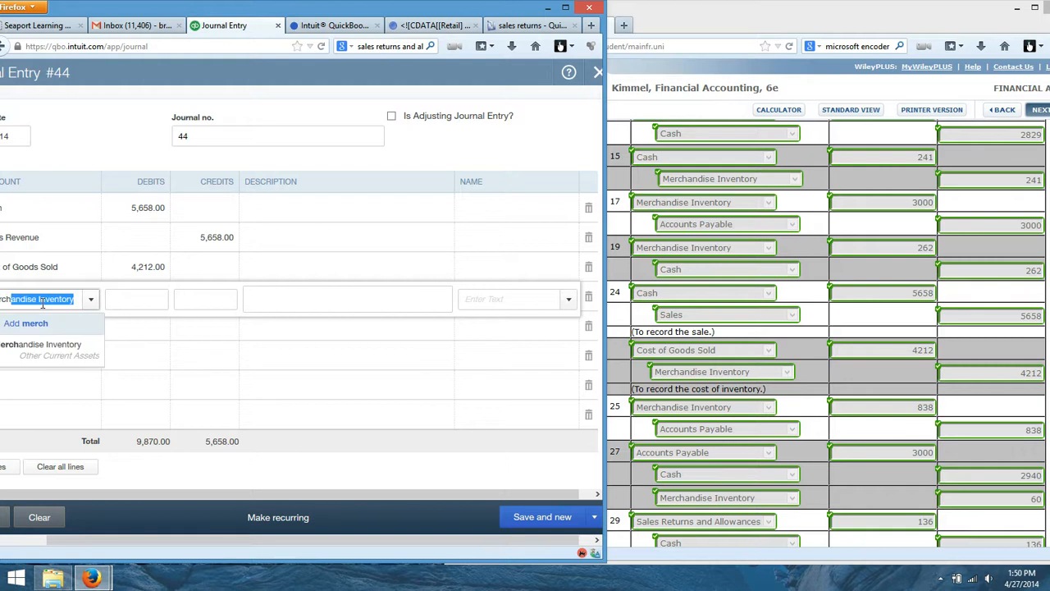
key("Tab")
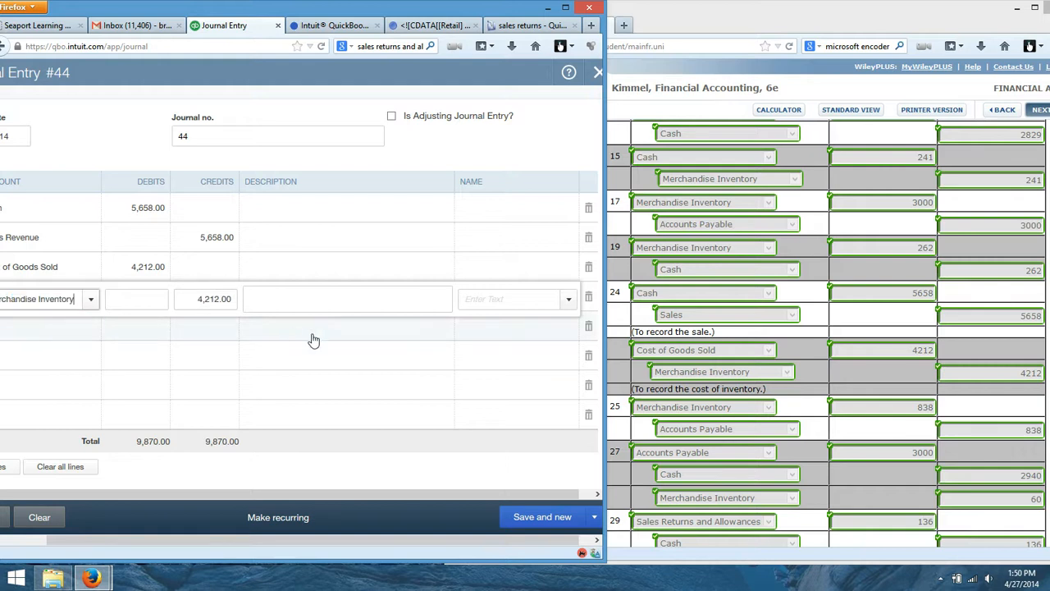
left_click(518, 518)
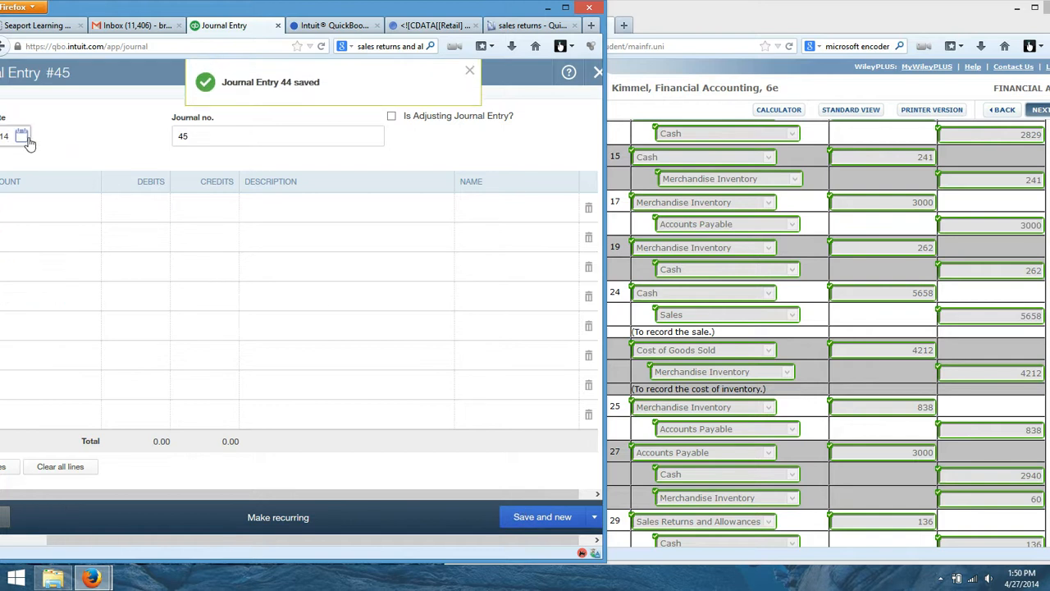
Date the new journal entry May 25, 2014
left_click(29, 144)
left_click(121, 170)
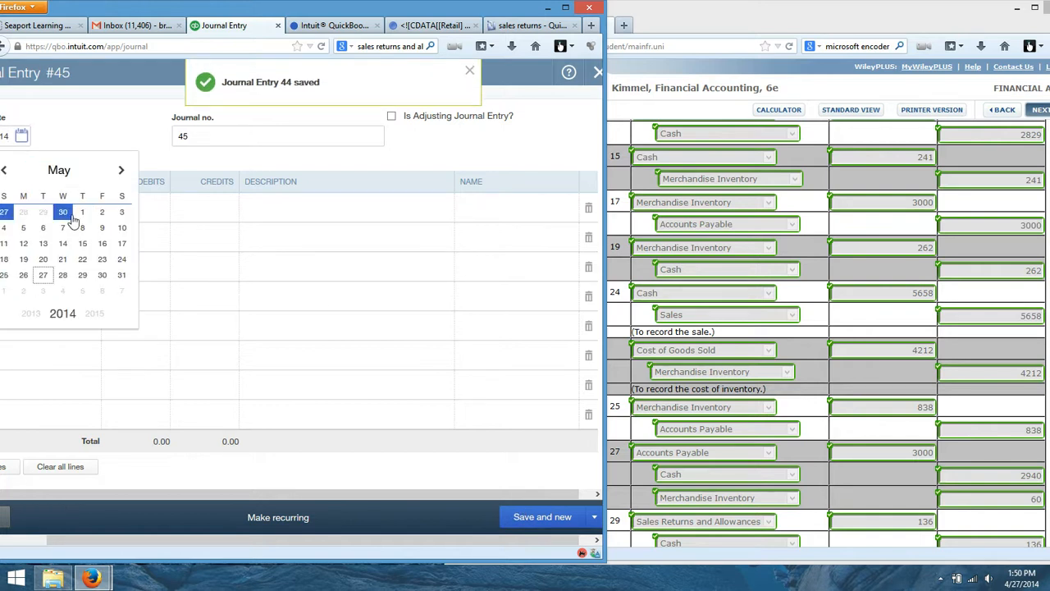
left_click(5, 278)
Debit Merchandise Inventory for 838 on the first line and credit Accounts Payable for 838 on the second
left_click(31, 210)
type("mer")
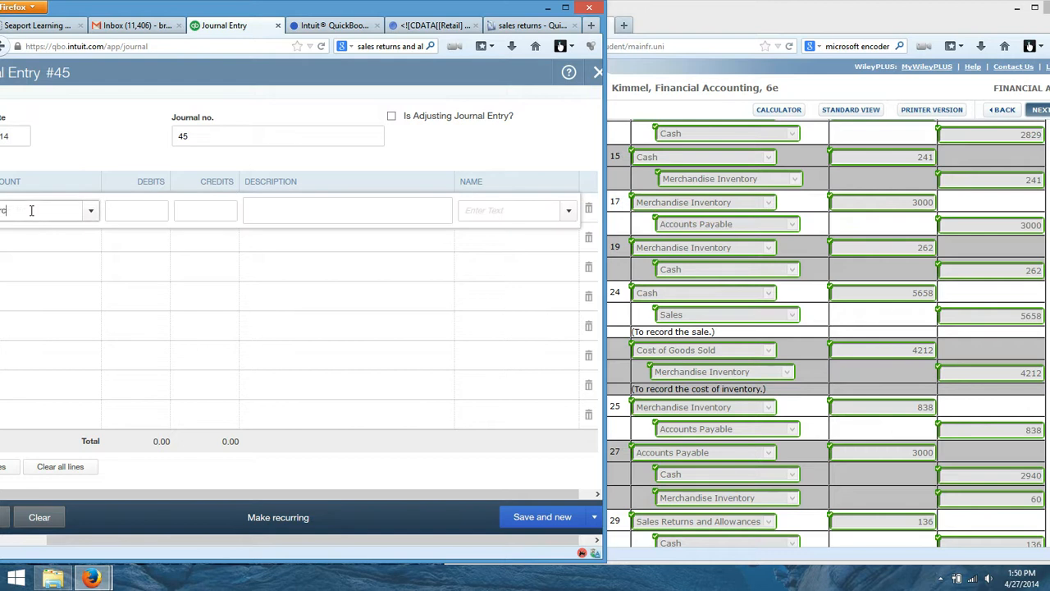
type("chandise Inventory")
left_click(56, 261)
left_click(230, 215)
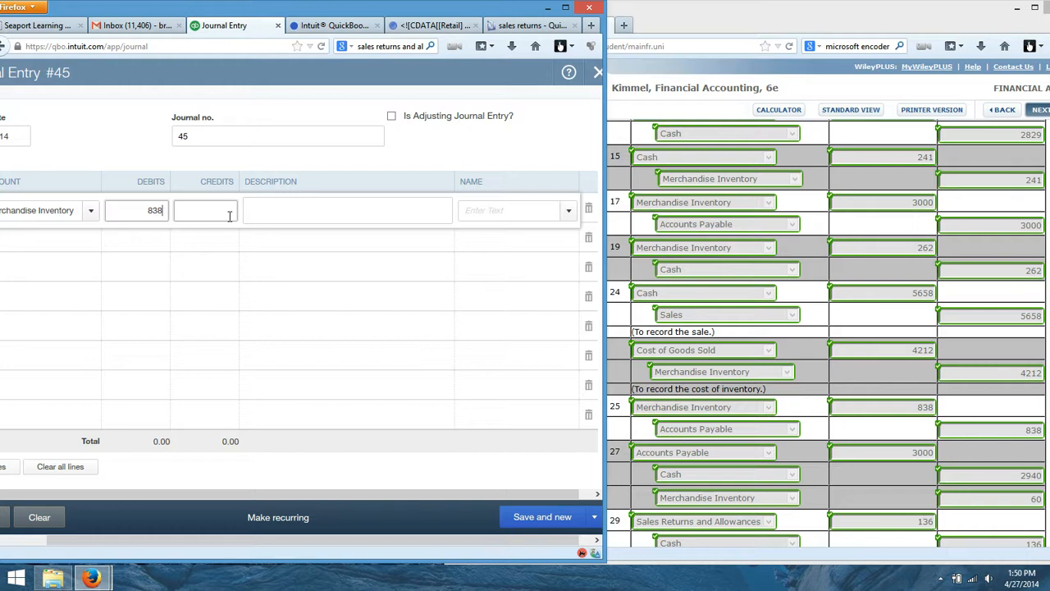
left_click(70, 240)
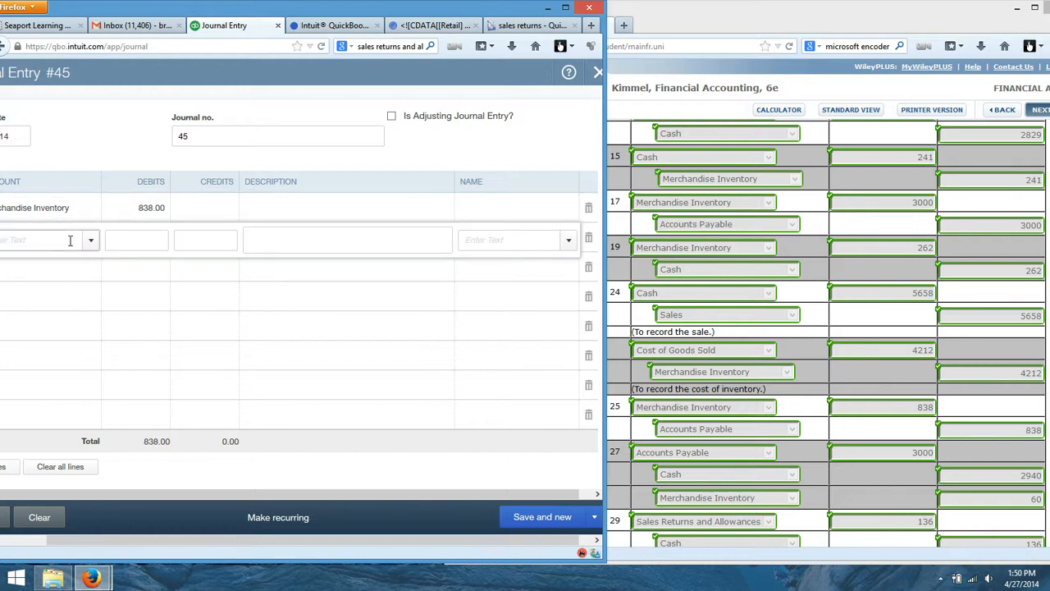
type("accoun")
left_click(69, 321)
Check the May 25 supplier in the WileyPLUS problem text, set the Accounts Payable line's name to Fasteners, and save the entry
left_click(827, 370)
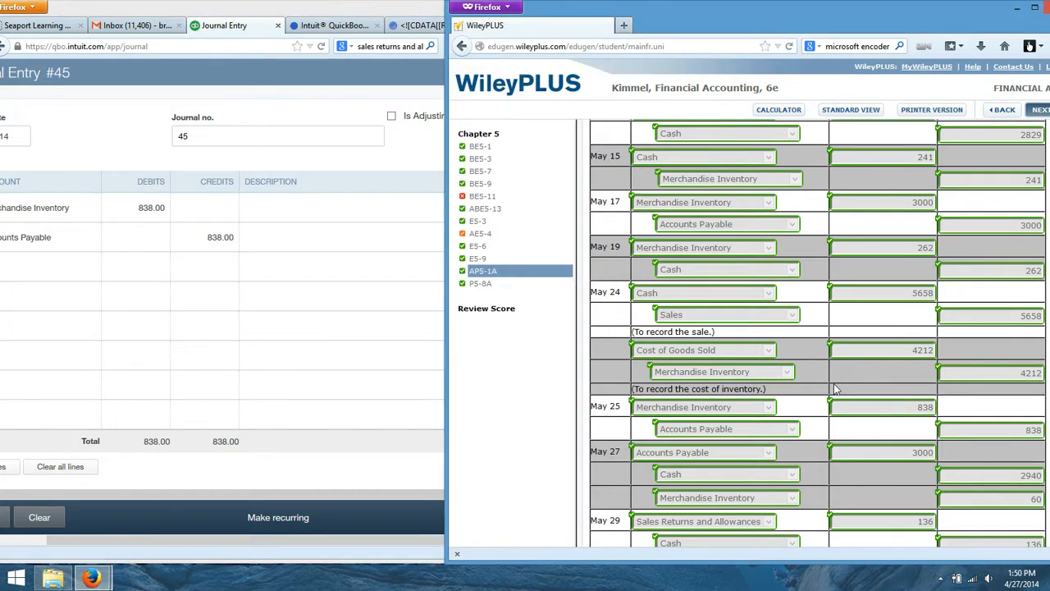
scroll(825, 386, "up", 10)
scroll(824, 399, "up", 1)
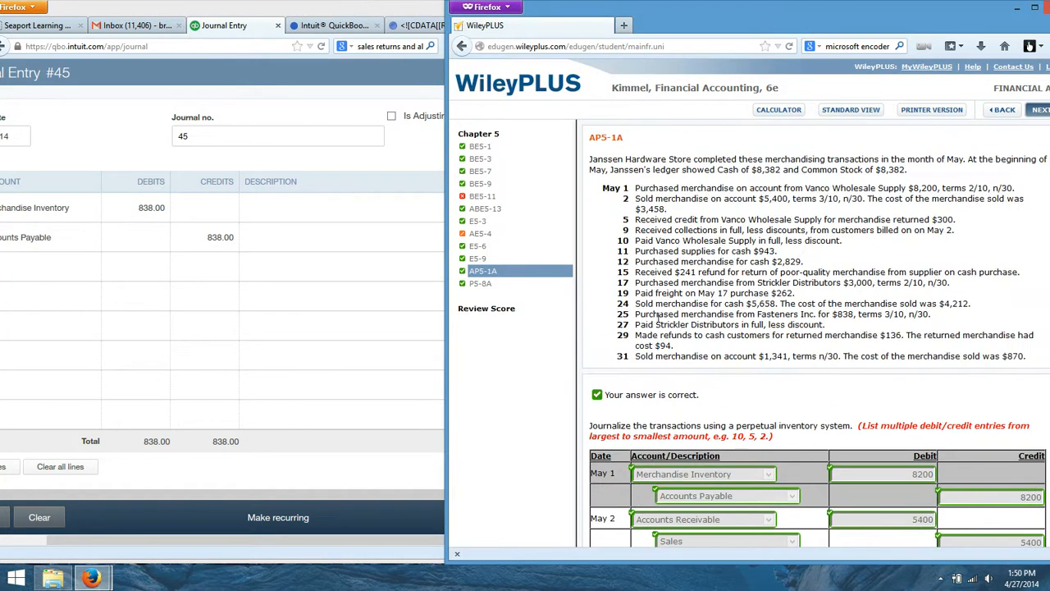
left_click(394, 324)
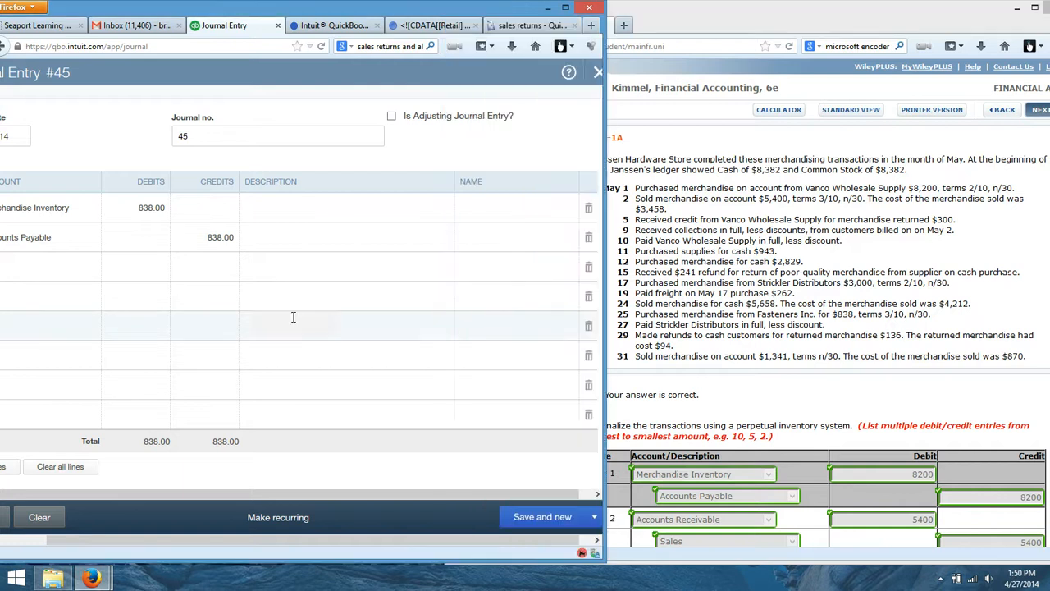
left_click(540, 237)
type("Fasteners")
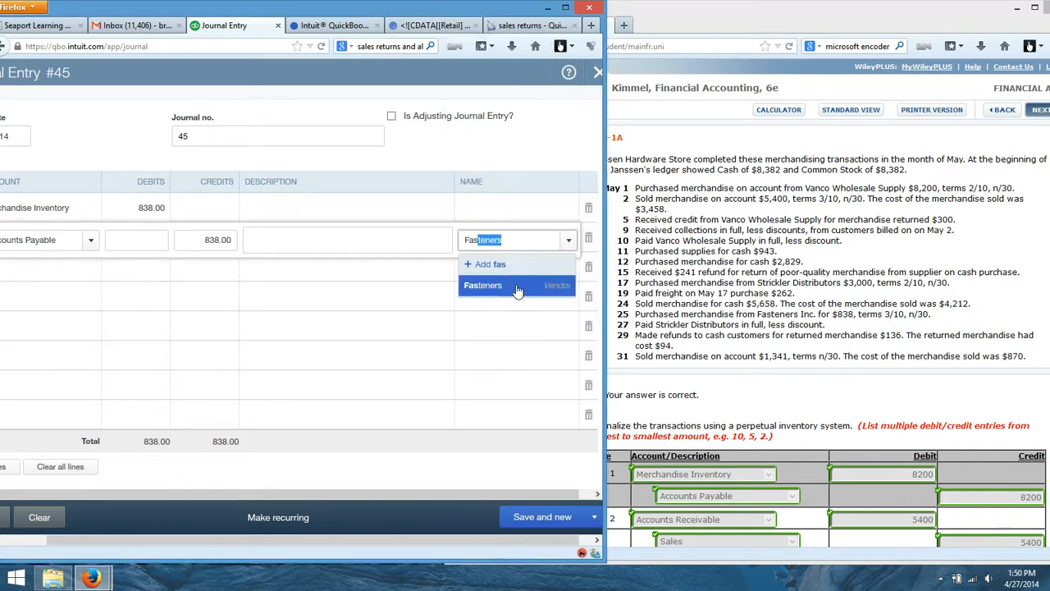
left_click(517, 285)
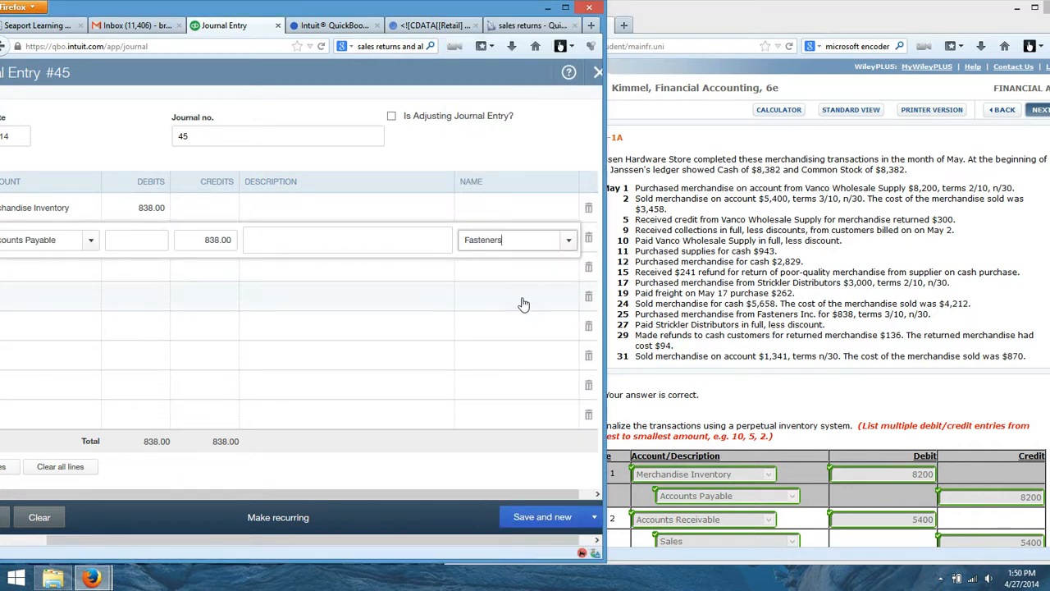
left_click(544, 521)
Consult the May 27 entry in the WileyPLUS solution and date the new journal entry May 27, 2014
left_click(803, 393)
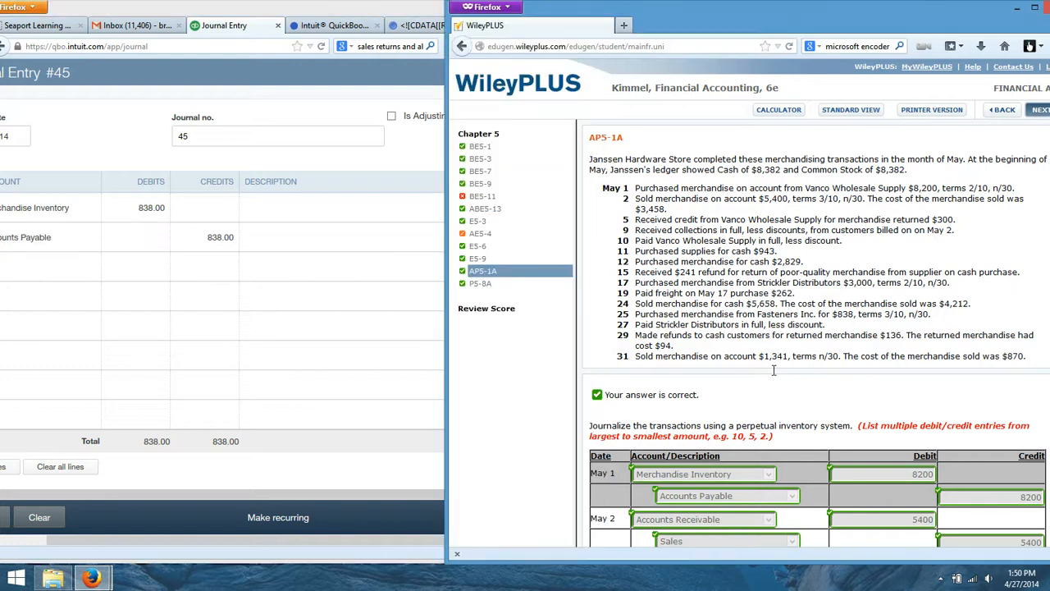
scroll(802, 393, "down", 10)
scroll(802, 393, "down", 5)
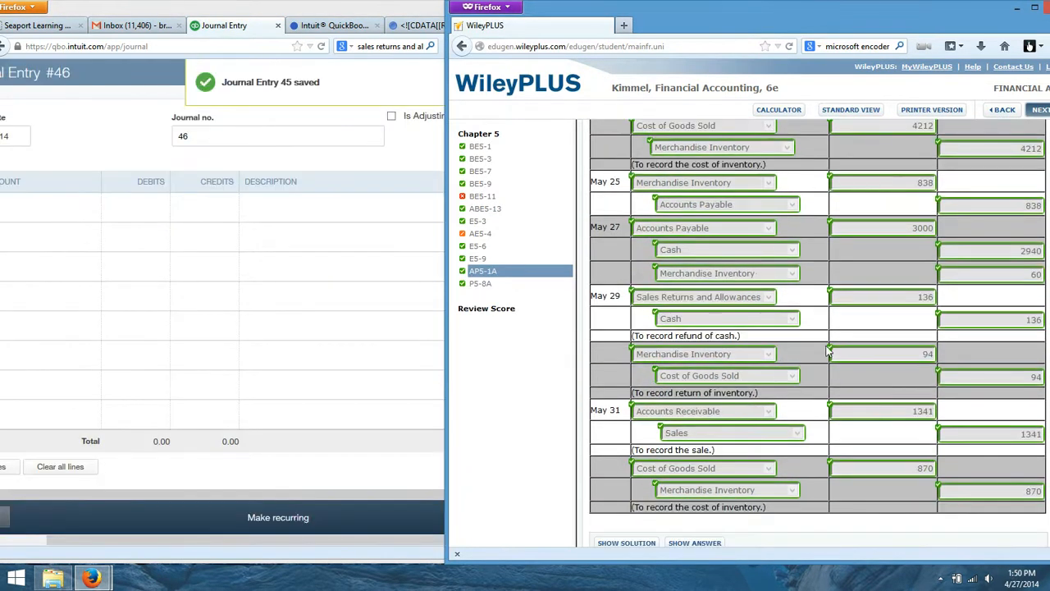
left_click(37, 210)
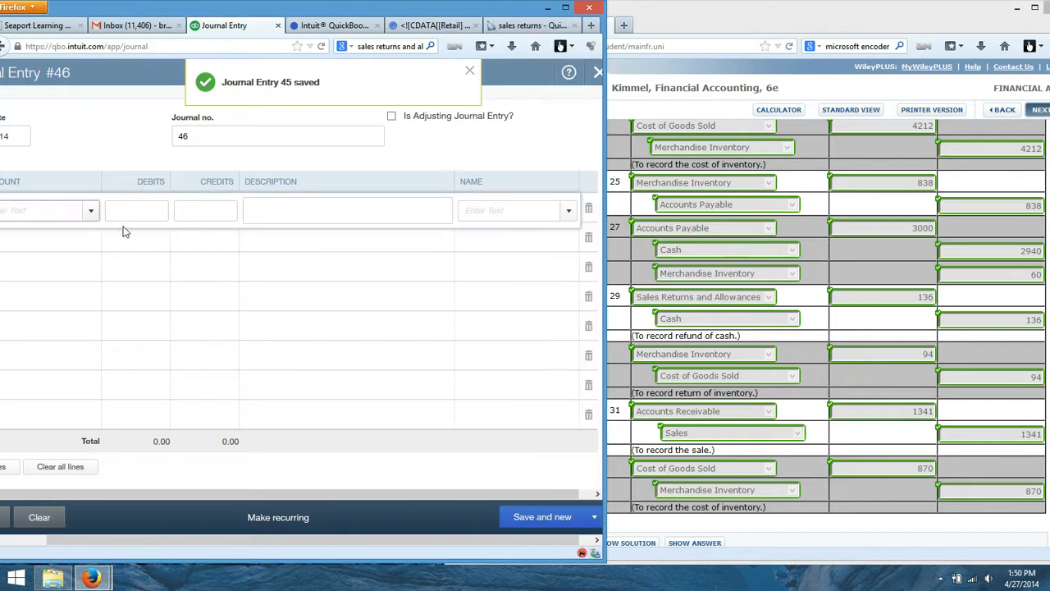
left_click(20, 136)
left_click(121, 170)
left_click(43, 274)
Debit Accounts Payable for 3,000 on the first line of the May 27 entry, with Strickler as the name
left_click(44, 210)
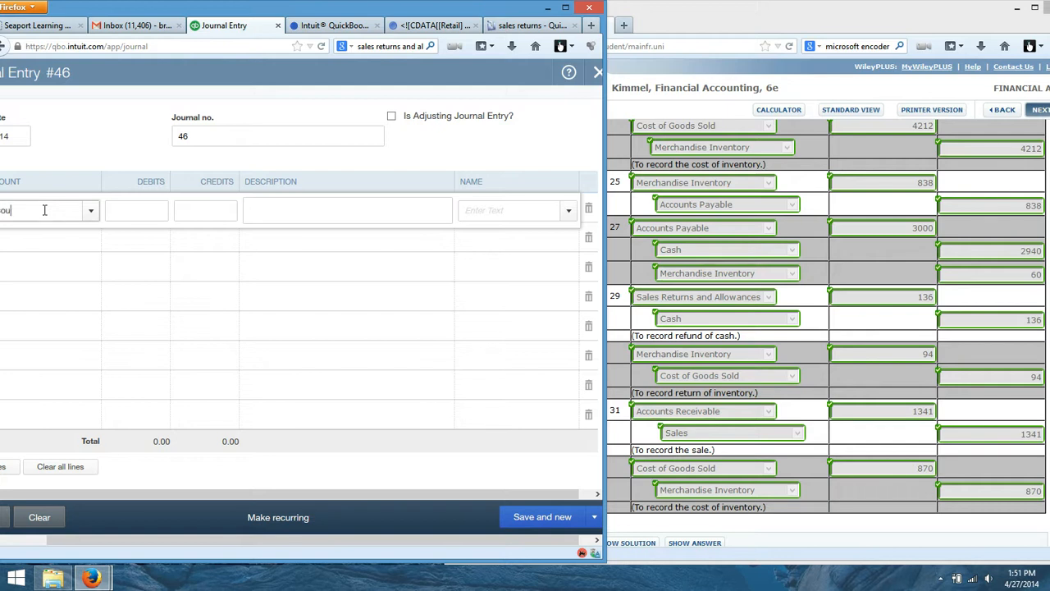
type("Accounts")
left_click(73, 292)
left_click(133, 210)
left_click(289, 220)
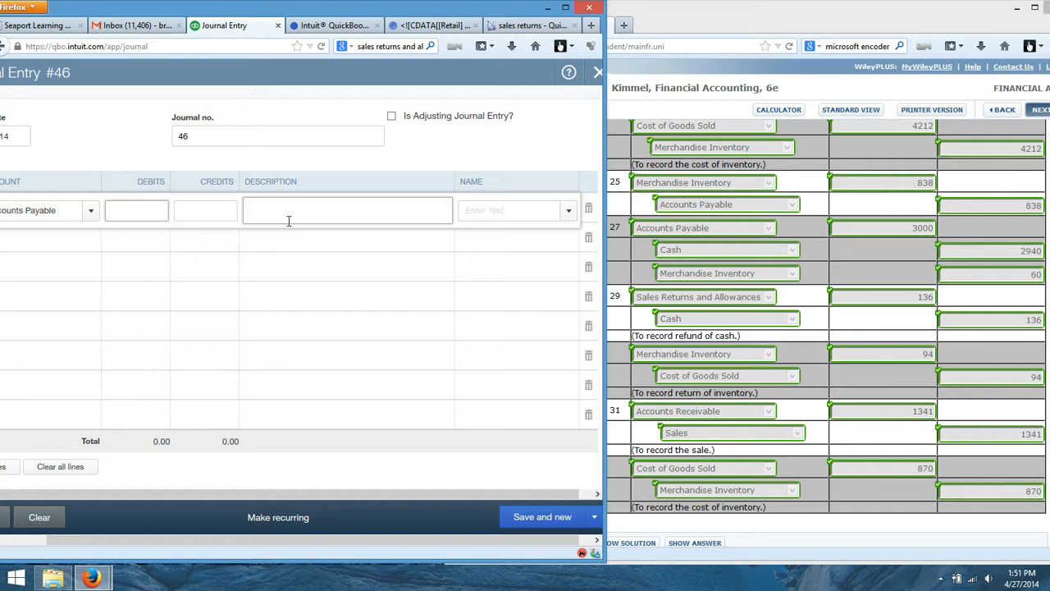
left_click(474, 207)
left_click(485, 297)
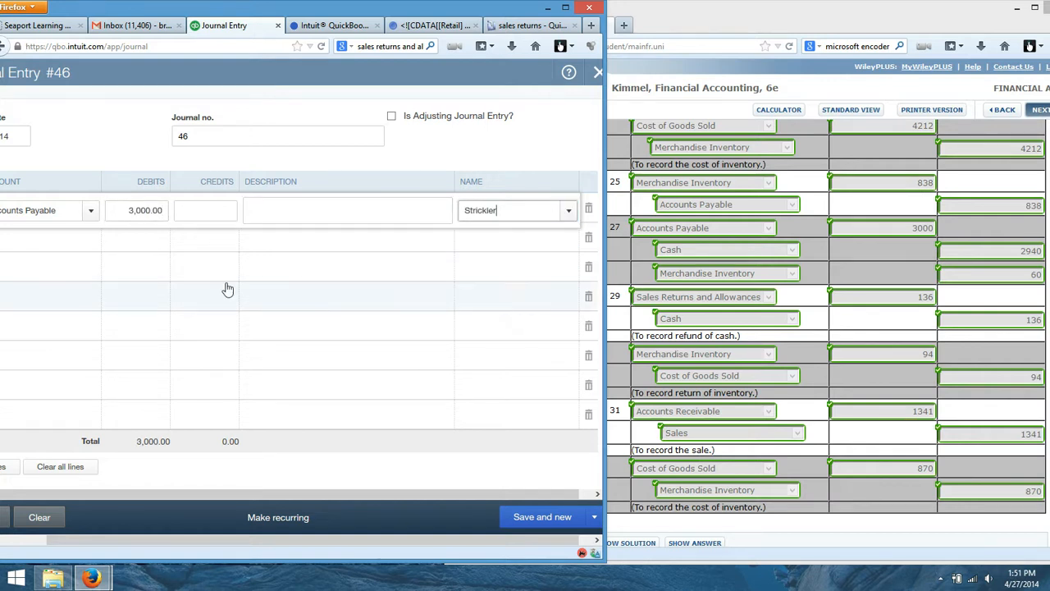
Credit Cash for 2,940 and Merchandise Inventory for 60 on the following lines, and save the entry
left_click(59, 239)
type("cas")
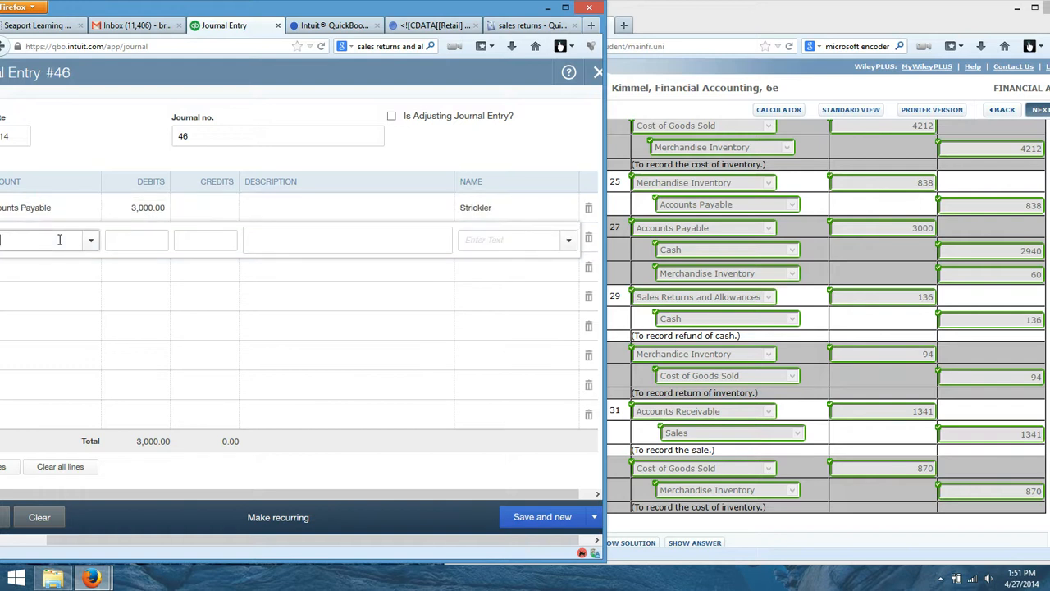
type("h")
left_click(71, 287)
left_click(206, 238)
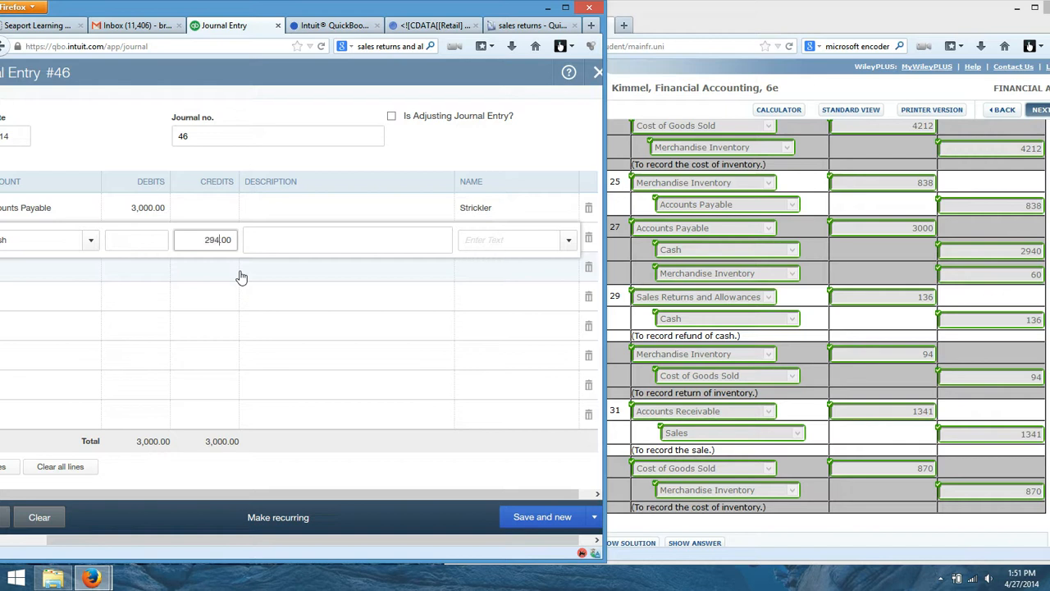
type("2940")
left_click(59, 270)
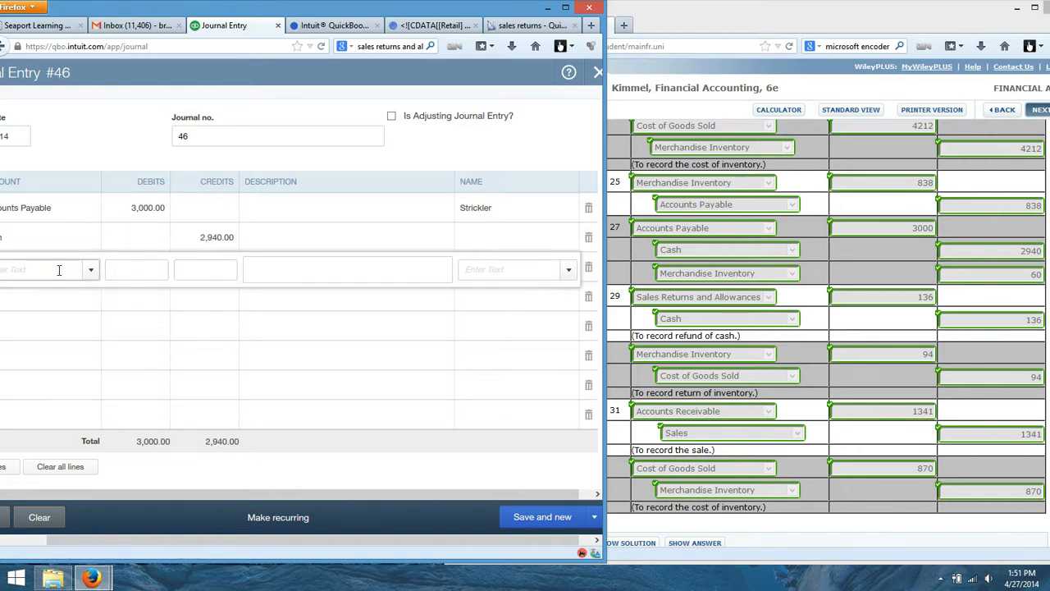
type("merch")
left_click(87, 318)
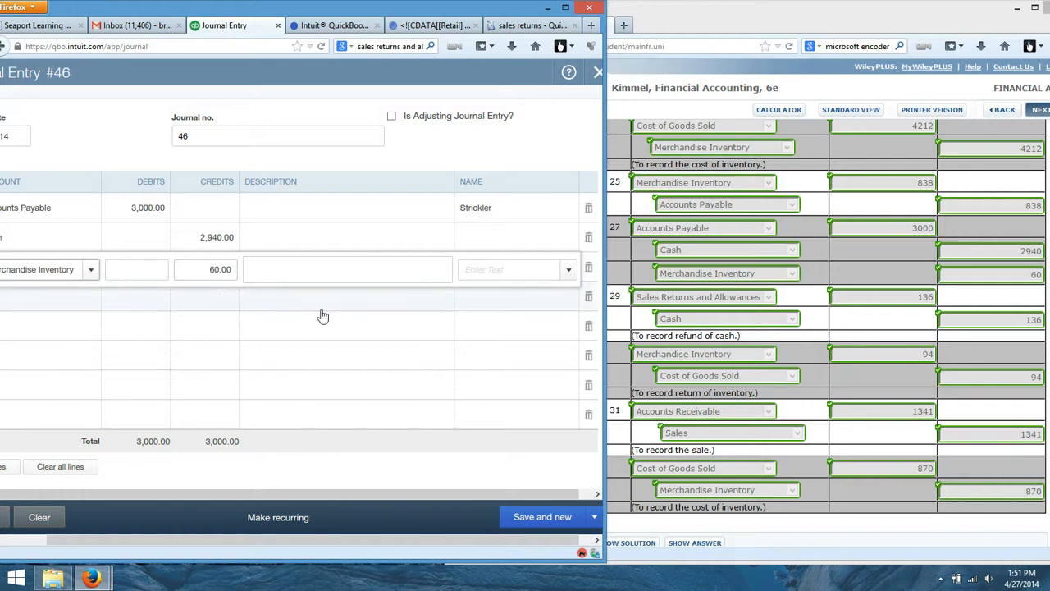
left_click(534, 526)
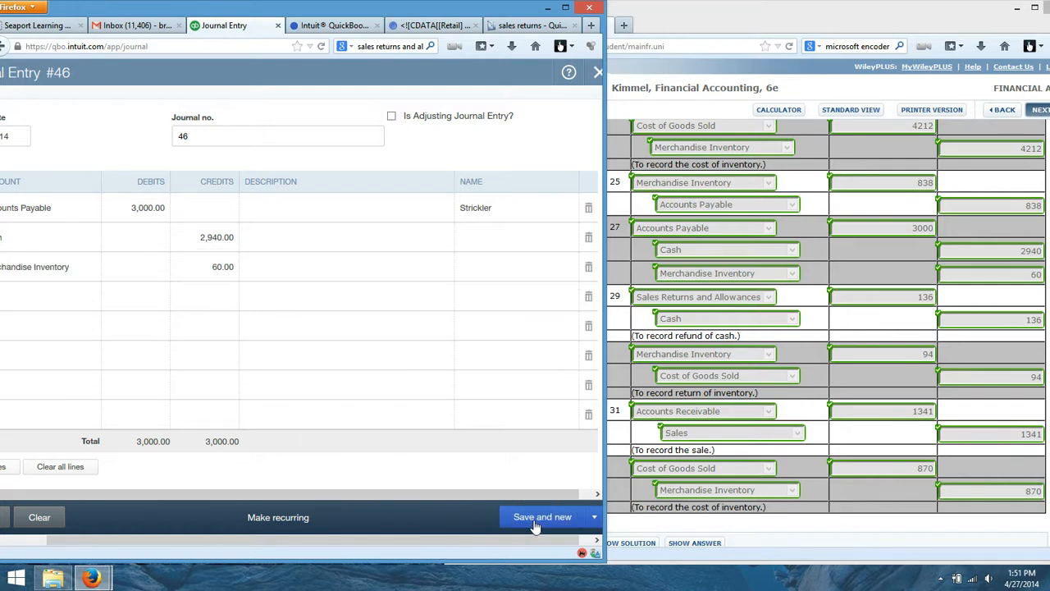
Date the new journal entry May 29, 2014
left_click(22, 136)
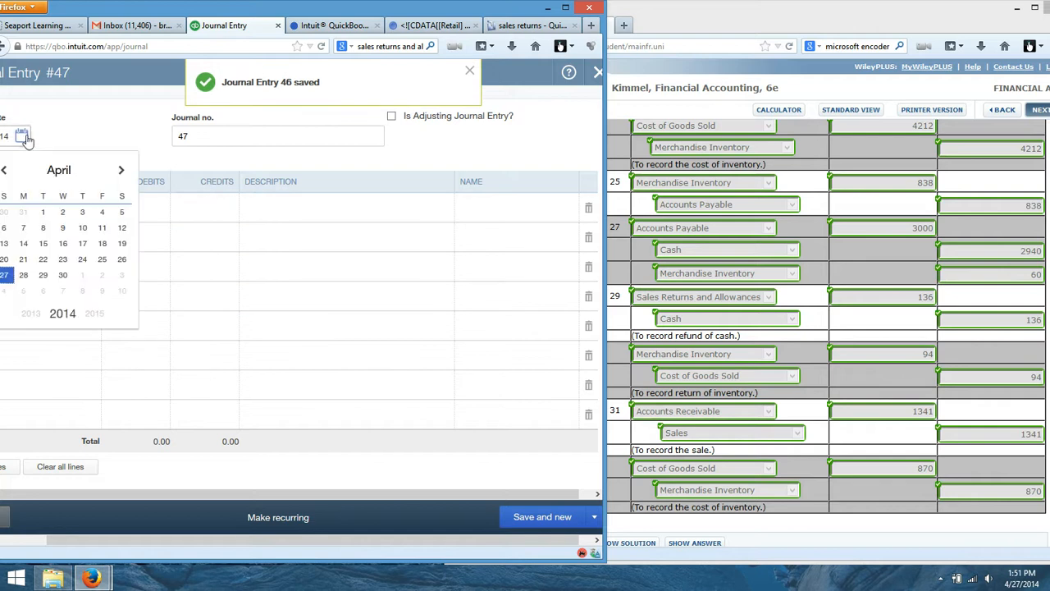
left_click(121, 170)
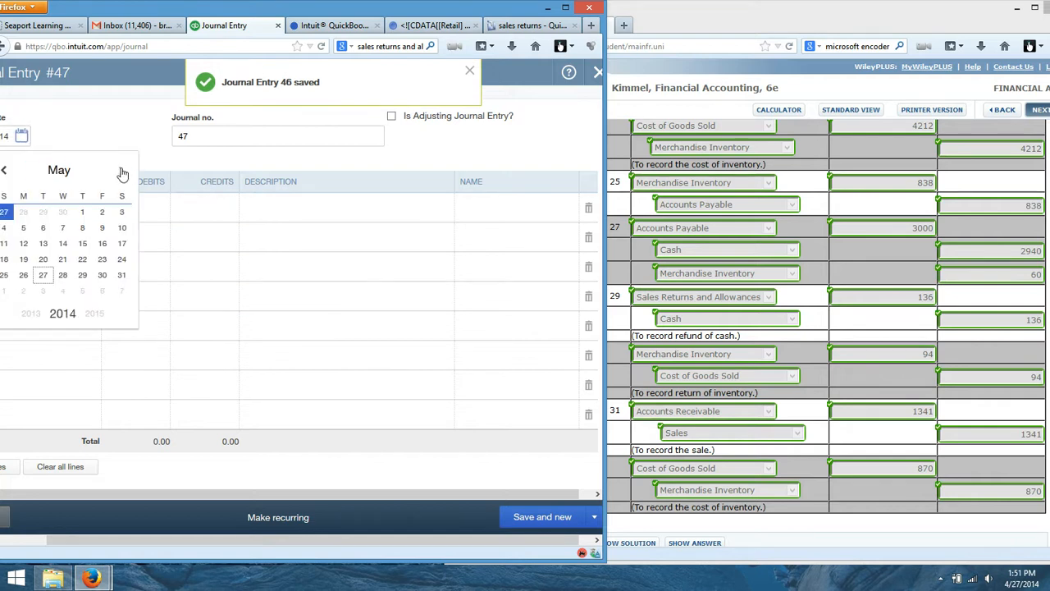
left_click(82, 275)
Record the cash refund by debiting Returns and Allowances for 136 and crediting Cash for 136
left_click(51, 206)
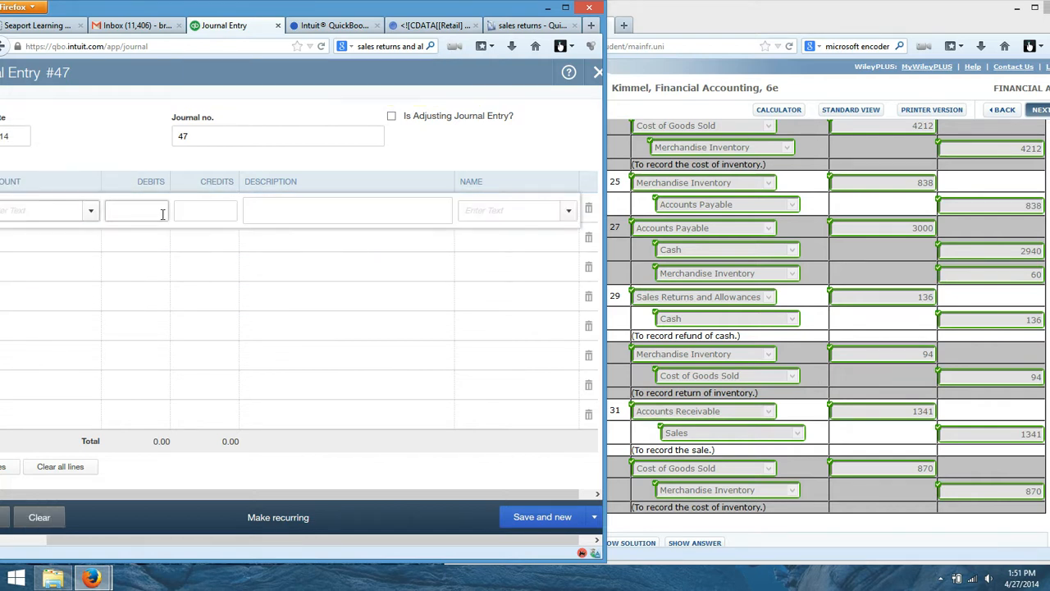
type("retu")
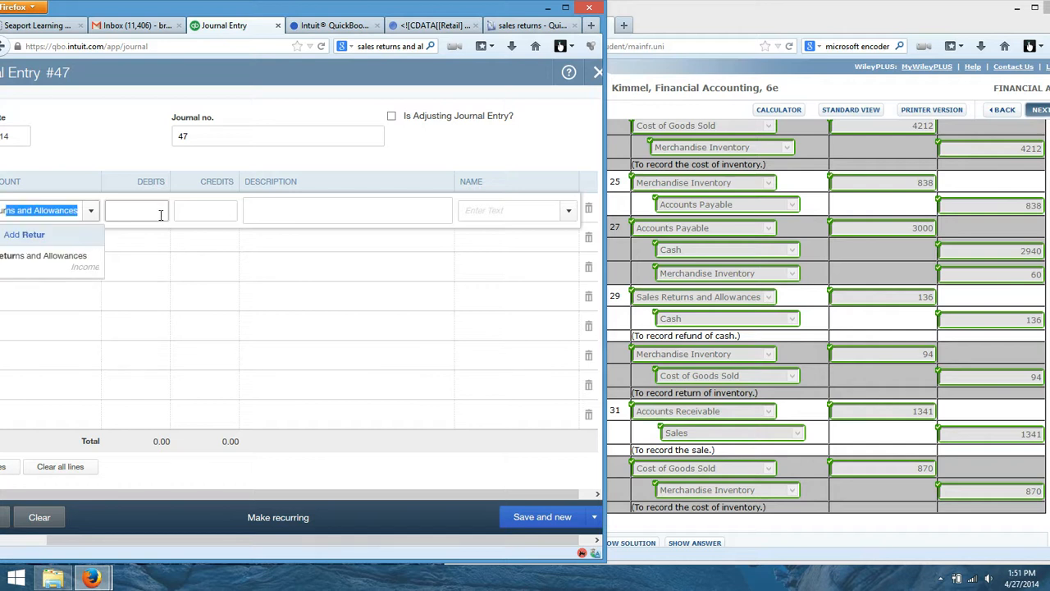
left_click(82, 274)
left_click(150, 209)
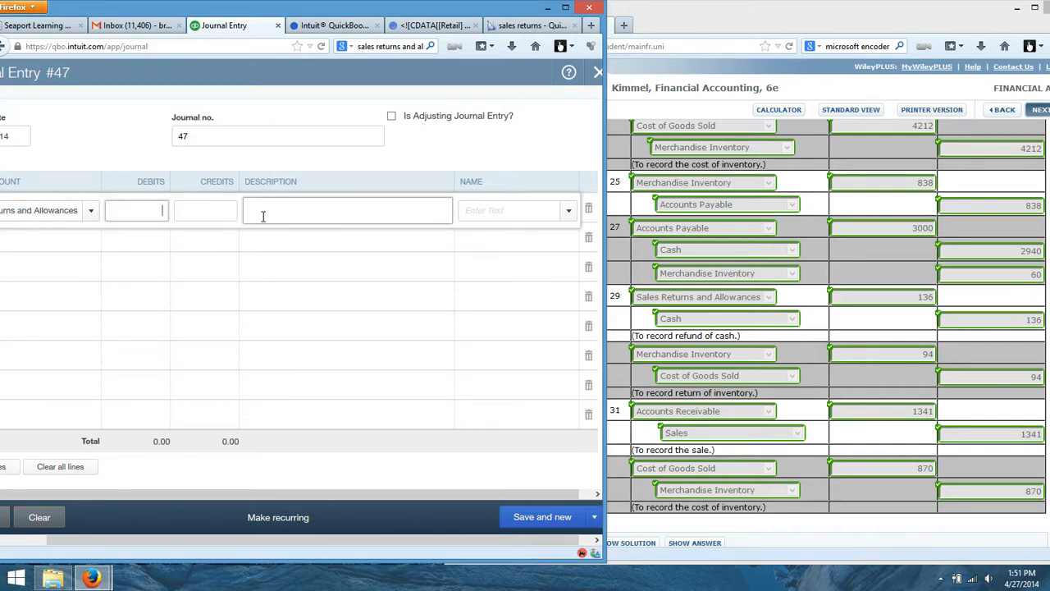
left_click(62, 235)
type("cash")
left_click(58, 292)
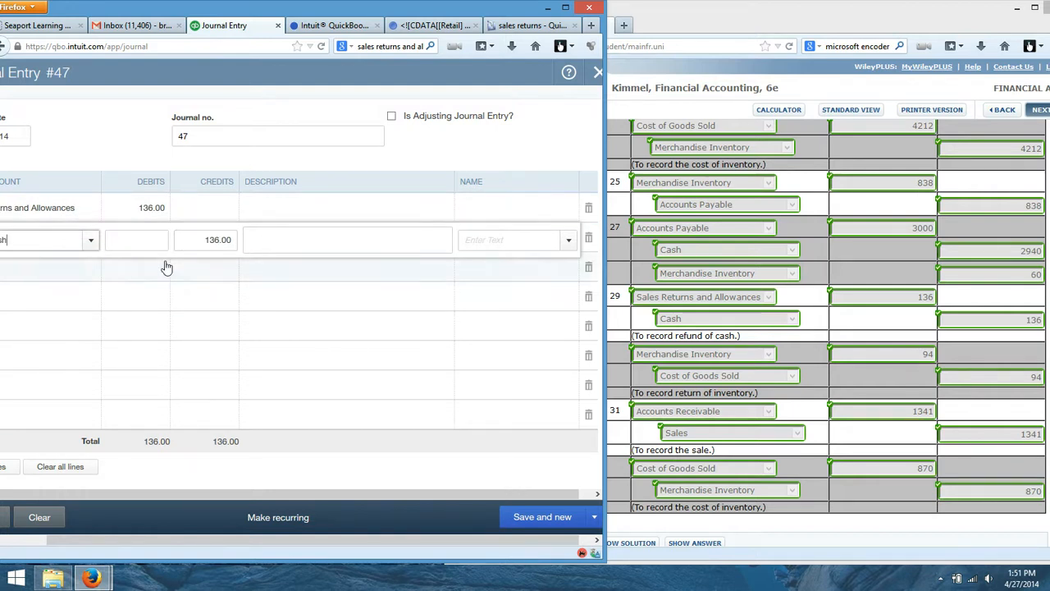
Record the returned goods by debiting Merchandise Inventory for 94 and crediting Cost of Goods Sold for 94, and save the entry
left_click(83, 270)
type("merch")
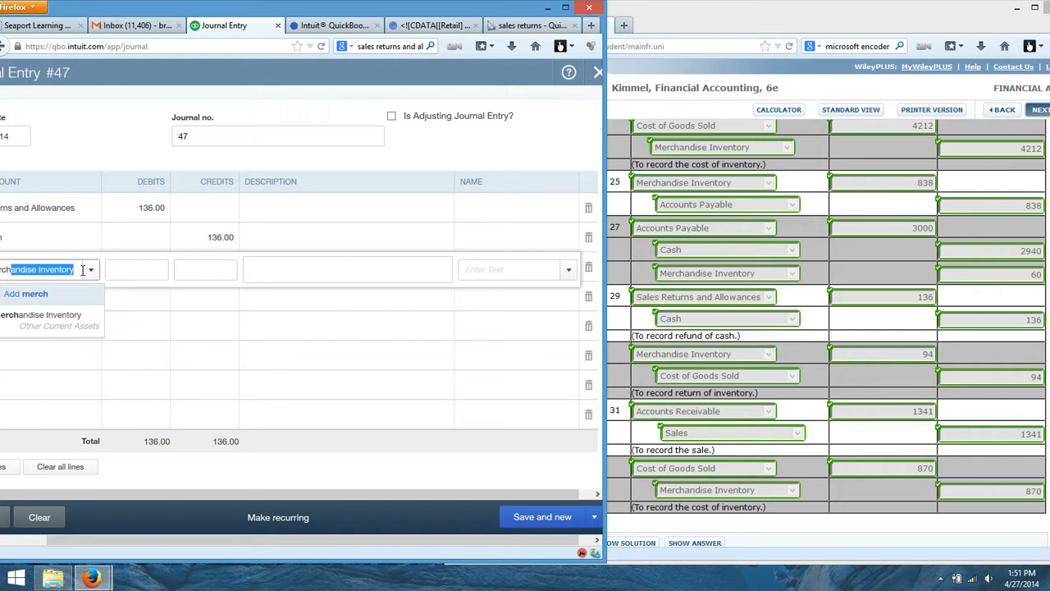
left_click(58, 318)
left_click(142, 271)
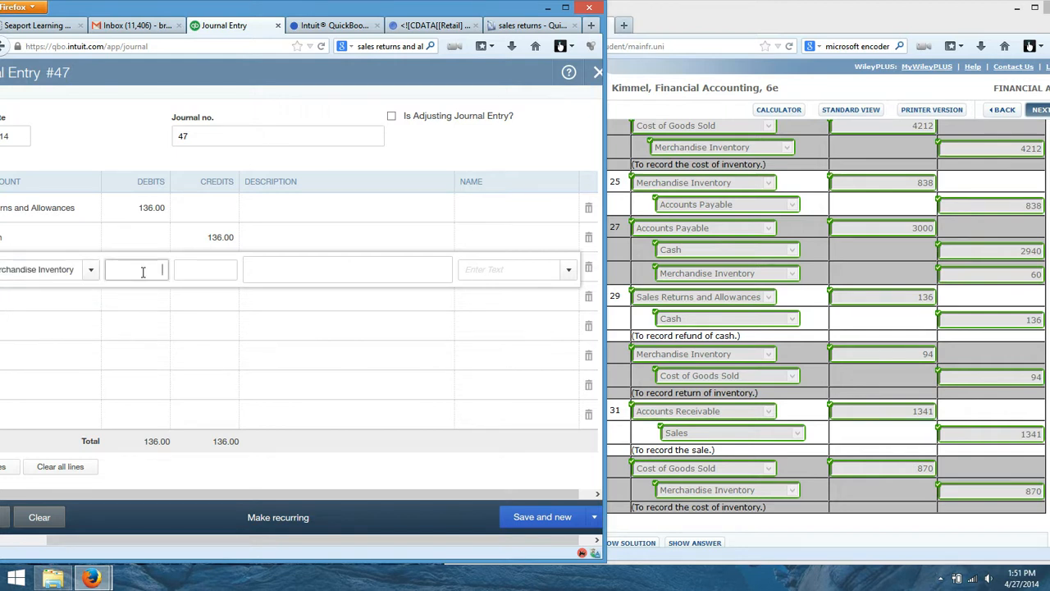
left_click(82, 300)
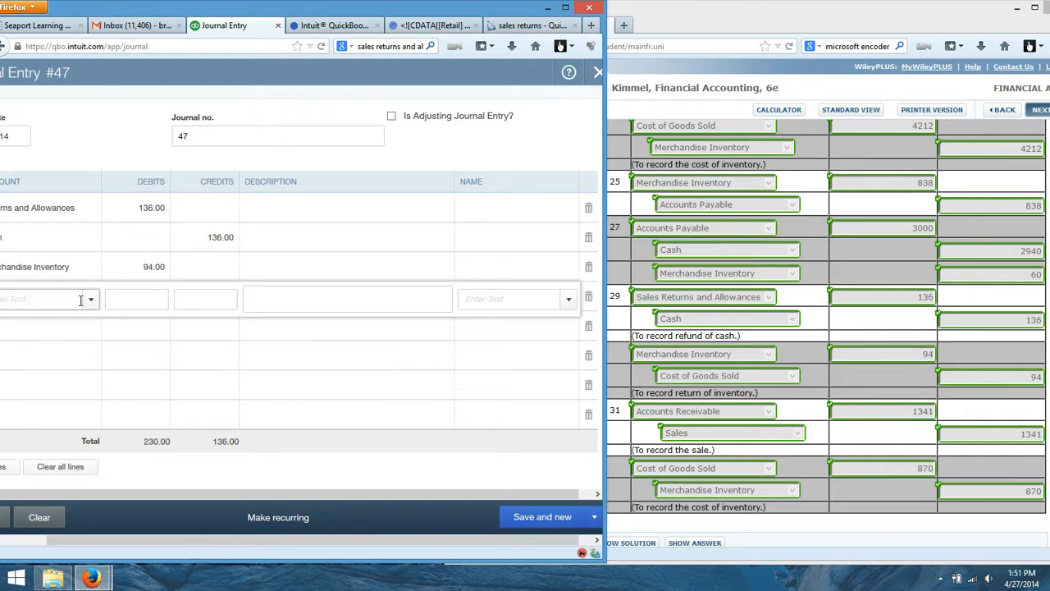
type("cost")
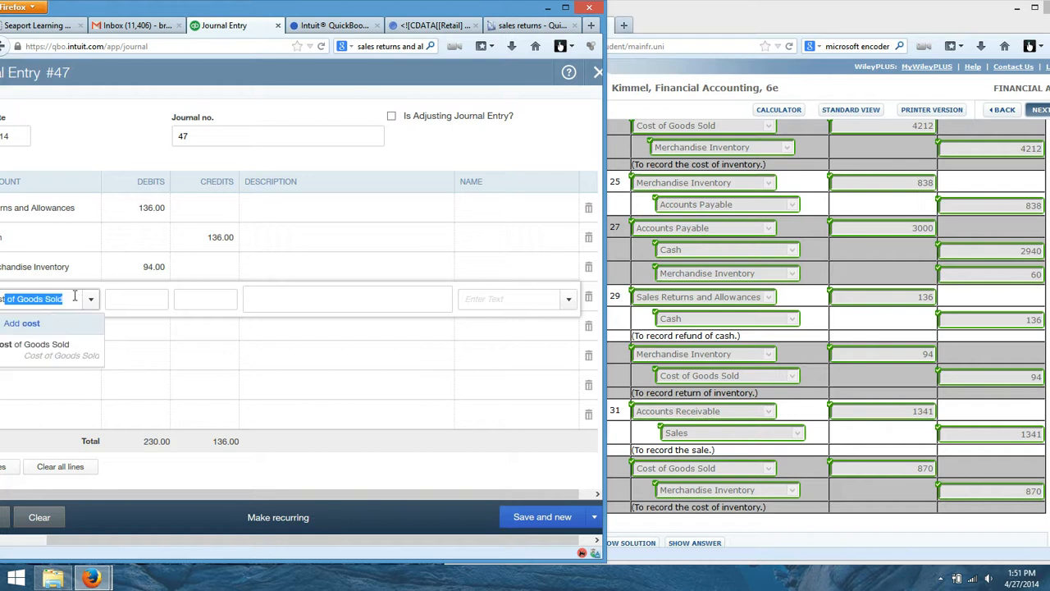
left_click(49, 340)
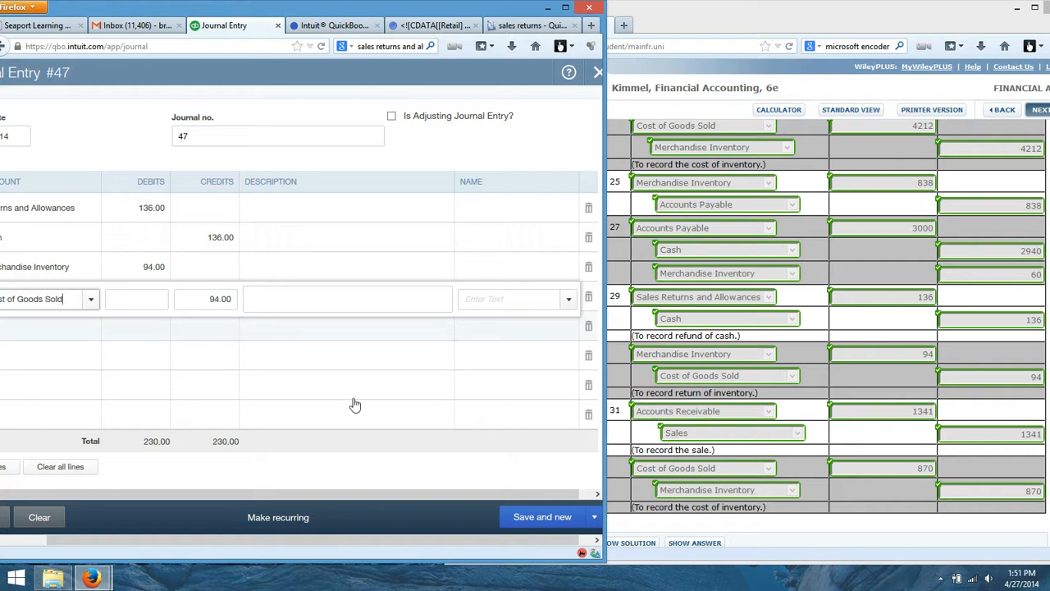
left_click(532, 519)
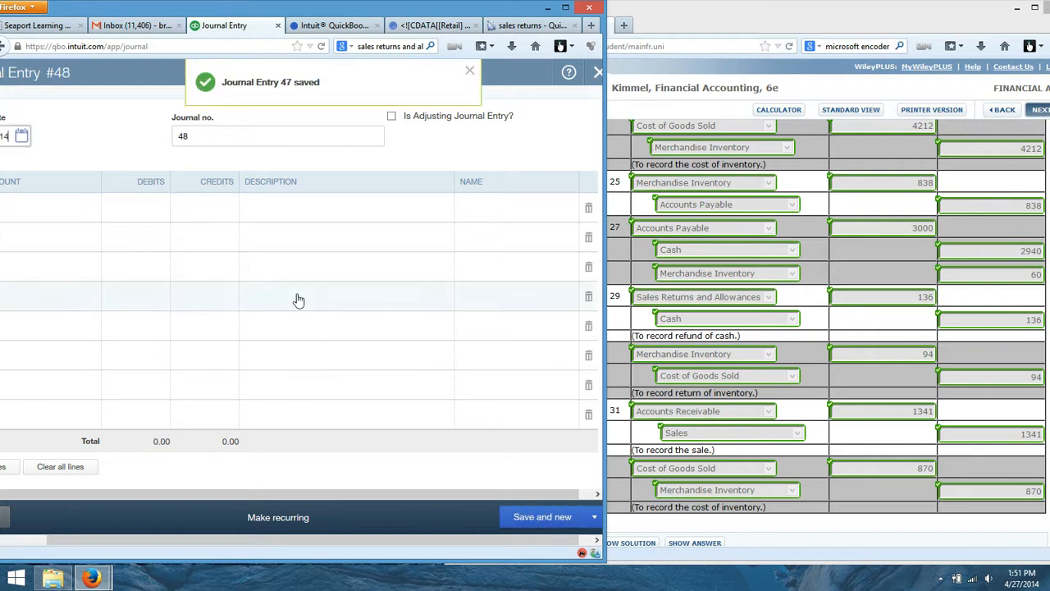
Date the new journal entry May 31, 2014
left_click(21, 136)
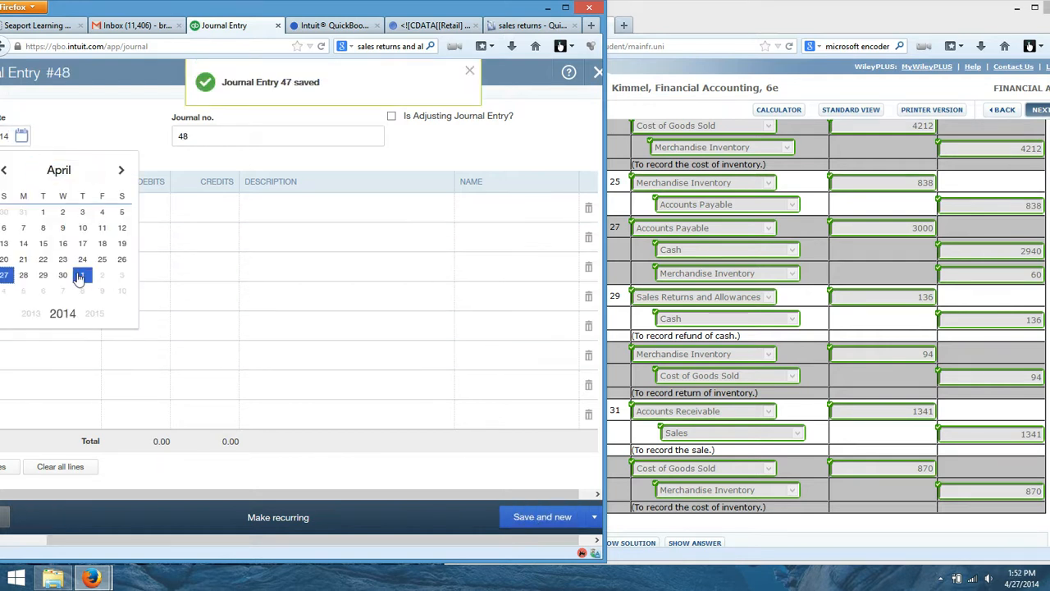
left_click(120, 170)
left_click(119, 274)
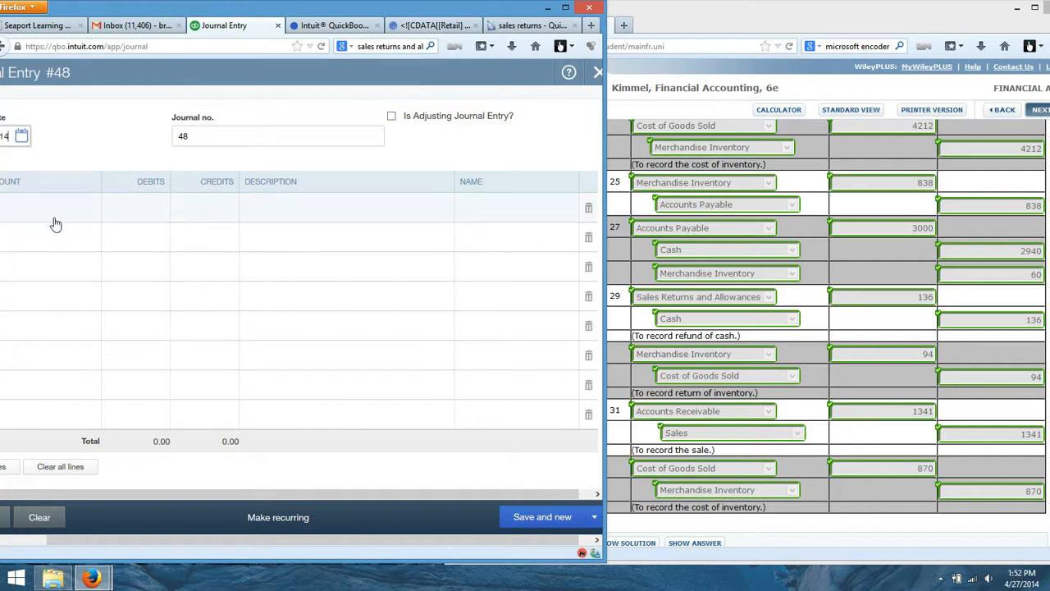
Debit Accounts Receivable for 1,341 with Customer as the name, and credit Sales Revenue for 1,341
left_click(45, 214)
type("accou")
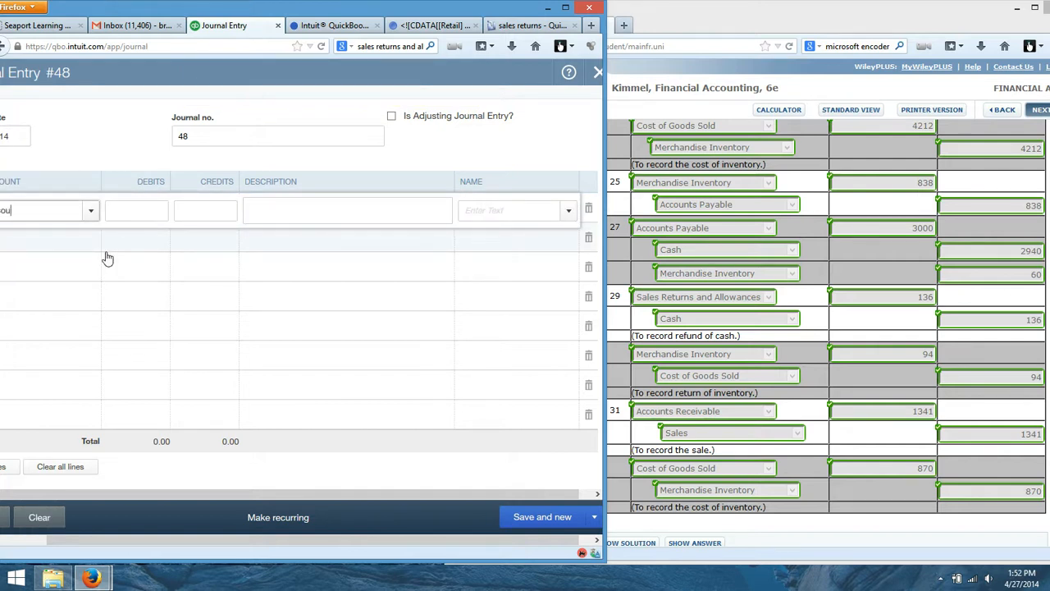
type("nts Receivable")
left_click(92, 264)
left_click(148, 213)
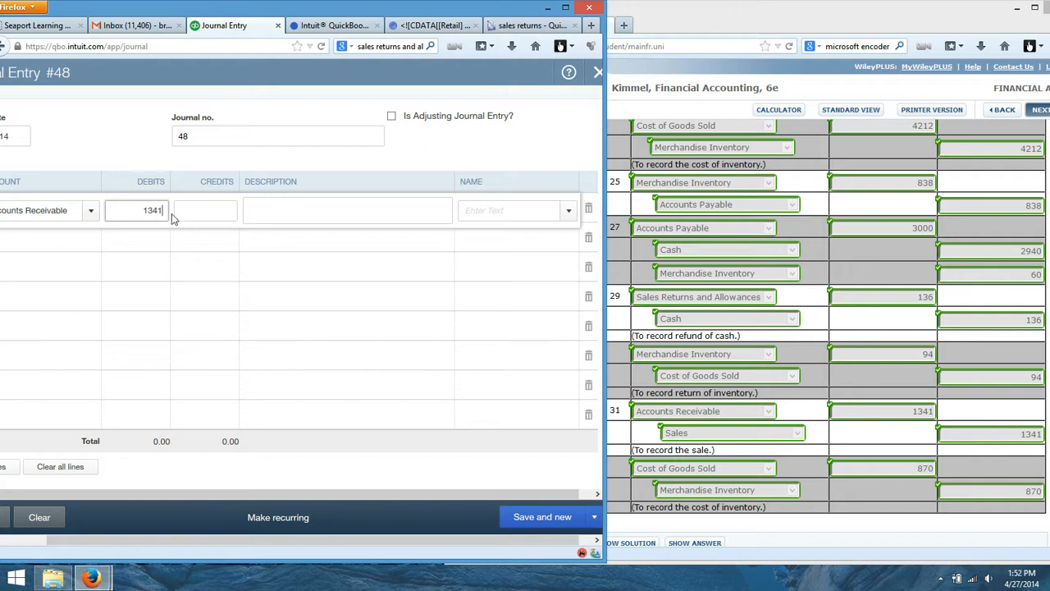
left_click(568, 210)
left_click(485, 256)
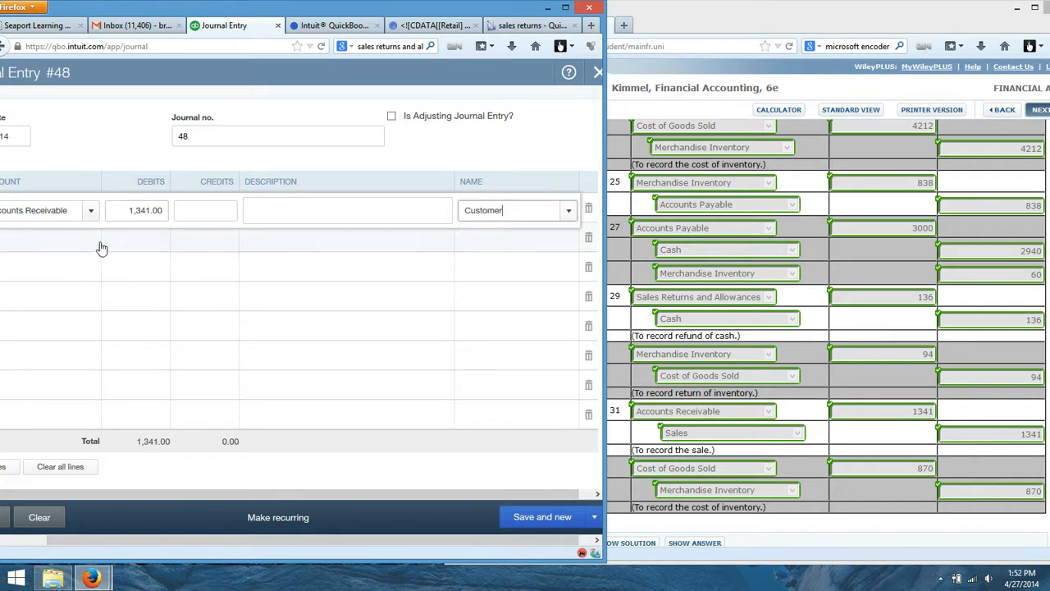
left_click(71, 237)
type("Sales")
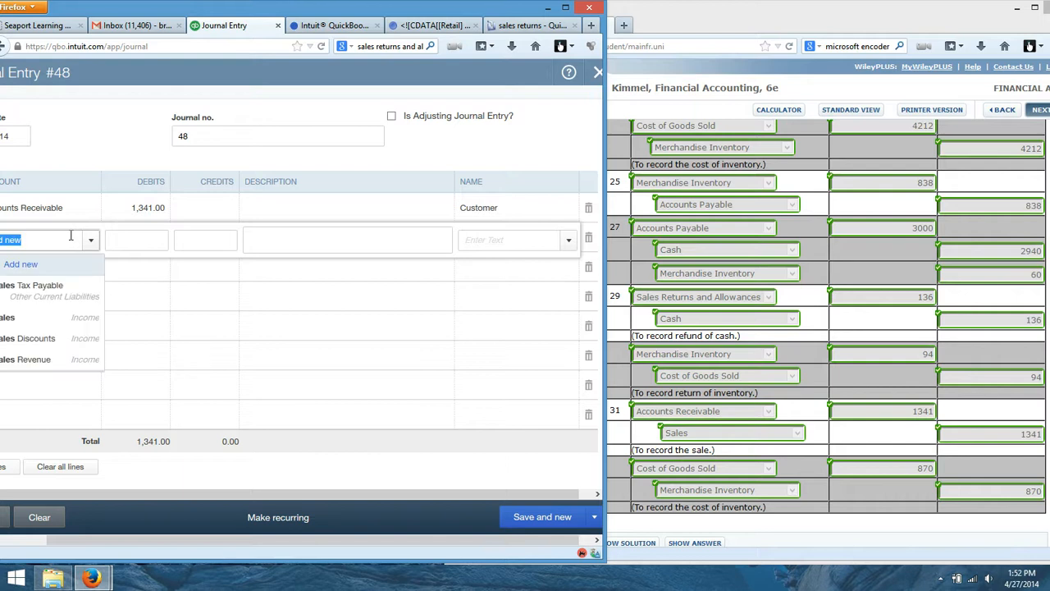
left_click(63, 356)
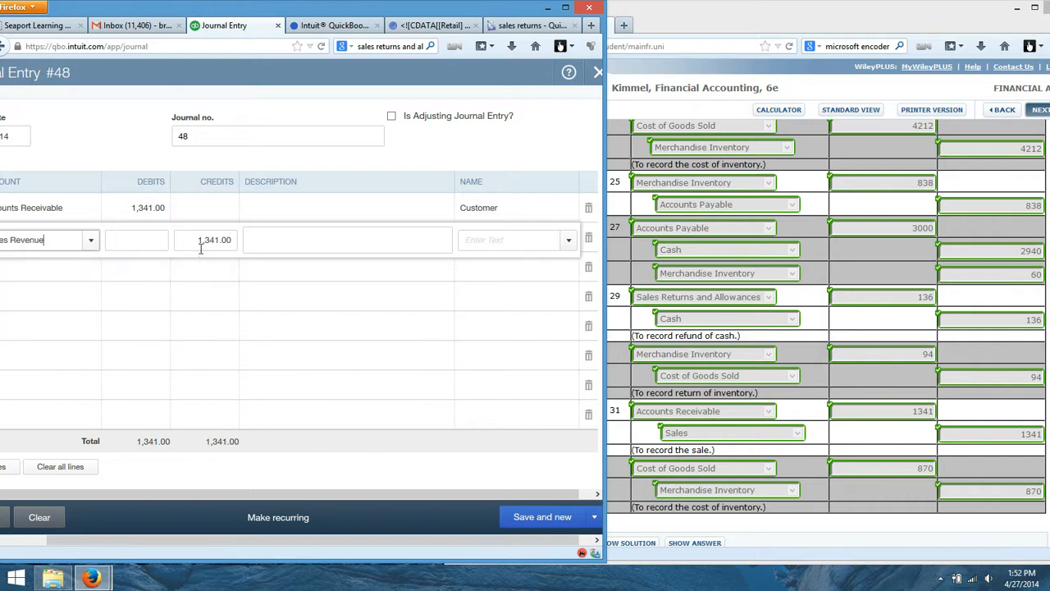
Record the cost of the sale by debiting Cost of Goods Sold for 870 and crediting Merchandise Inventory for 870, and save the entry
left_click(56, 275)
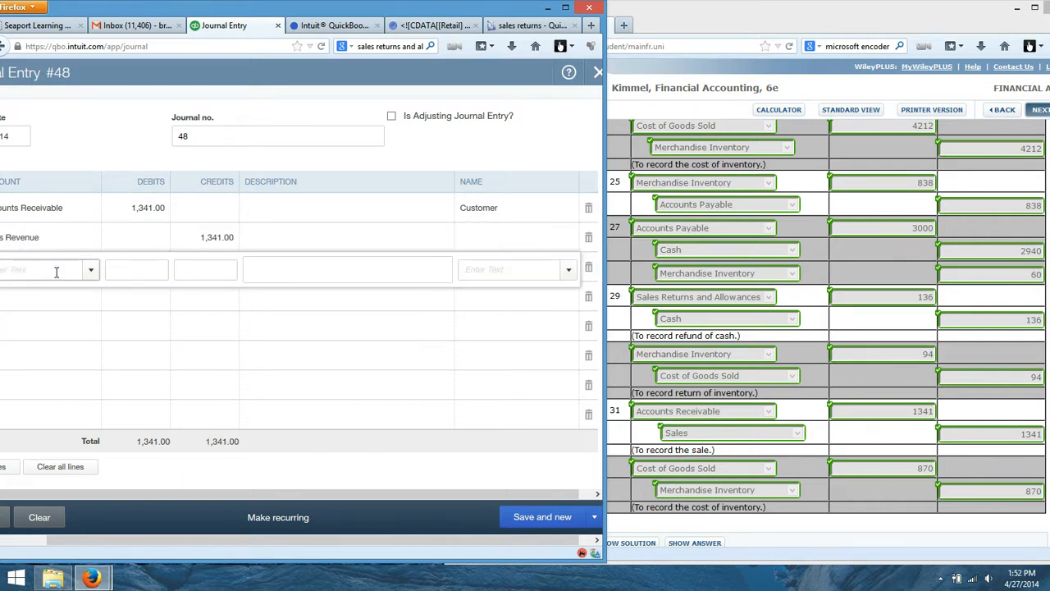
type("cost")
left_click(58, 319)
left_click(152, 272)
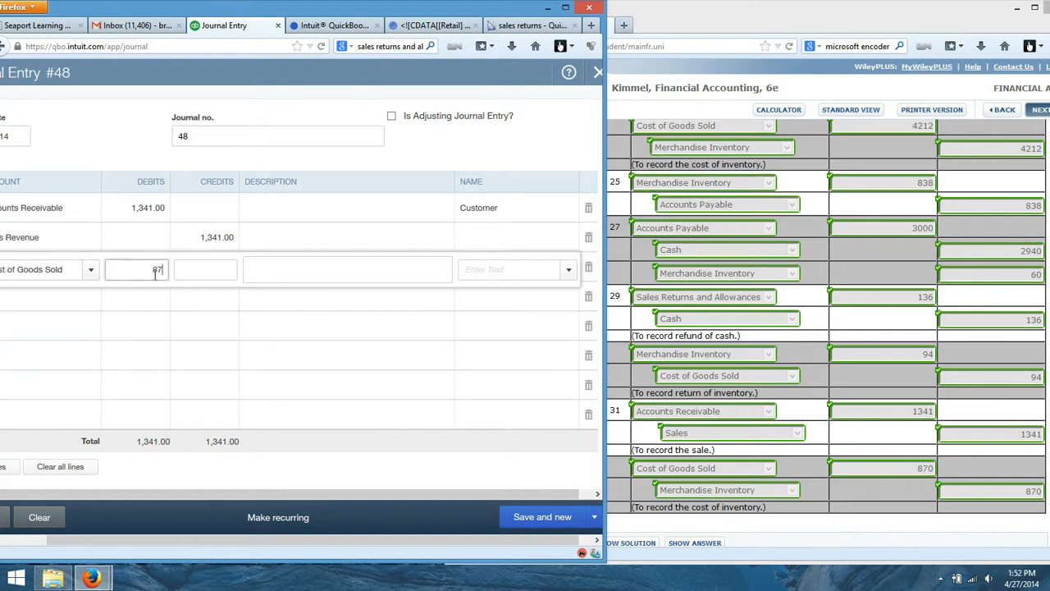
left_click(69, 297)
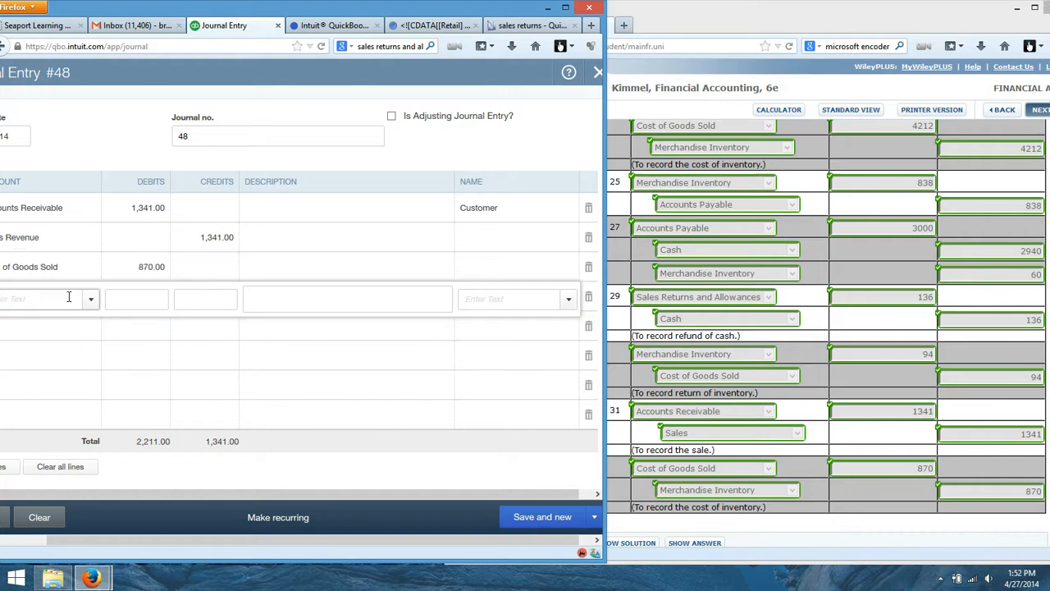
type("merch")
left_click(74, 352)
left_click(545, 517)
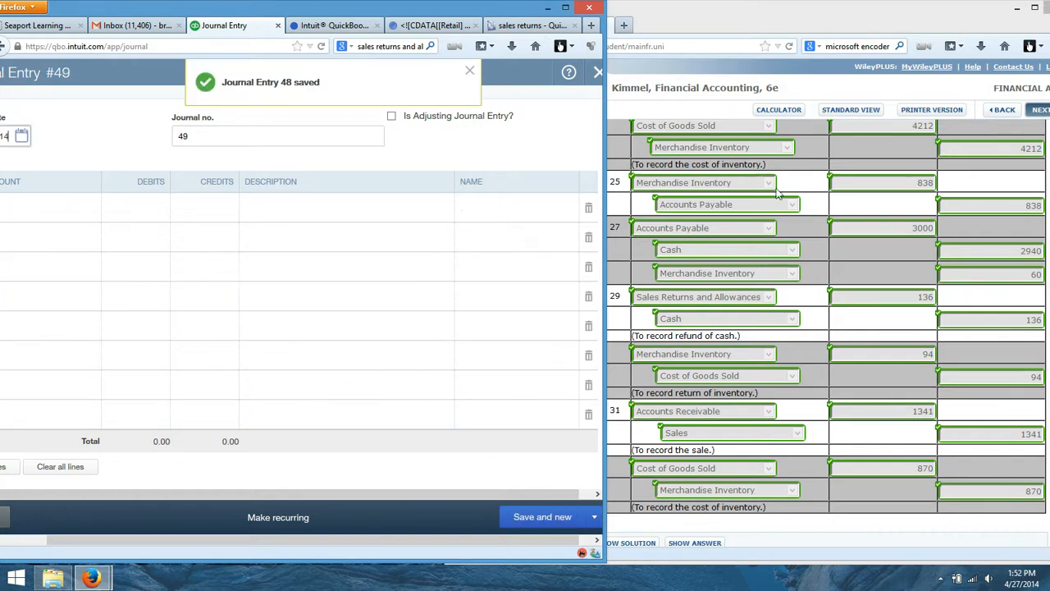
Close the blank journal entry form and review the income and expense summaries on the Client Home page
left_click(566, 7)
left_click(1035, 56)
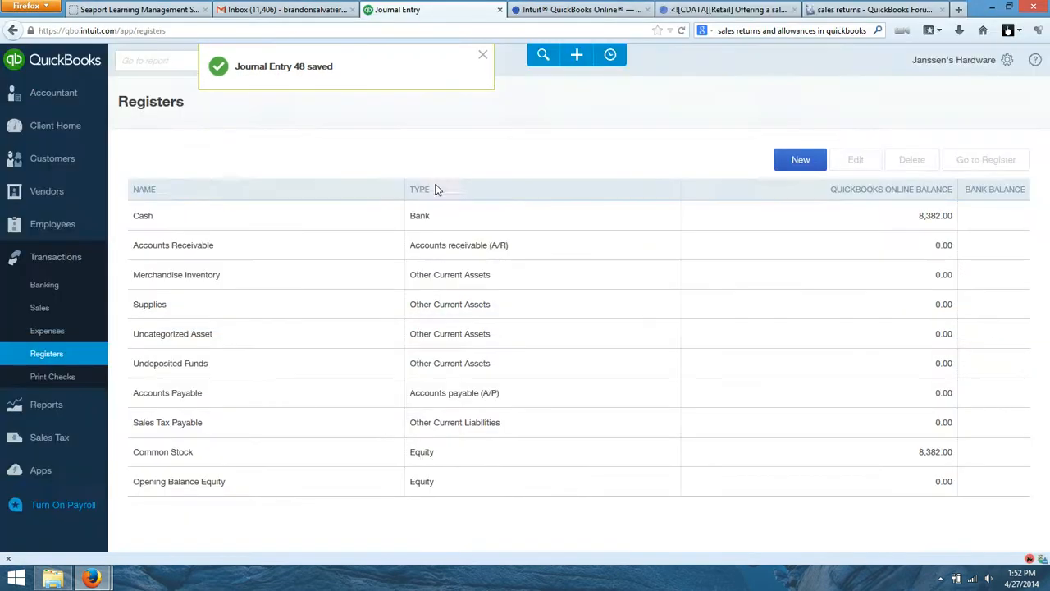
left_click(57, 134)
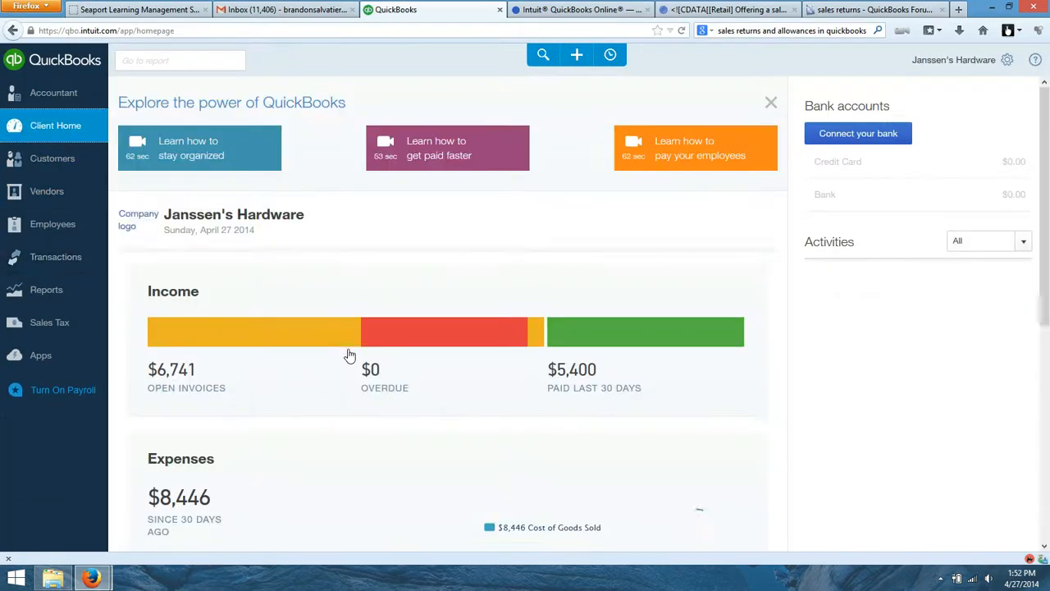
scroll(541, 380, "down", 5)
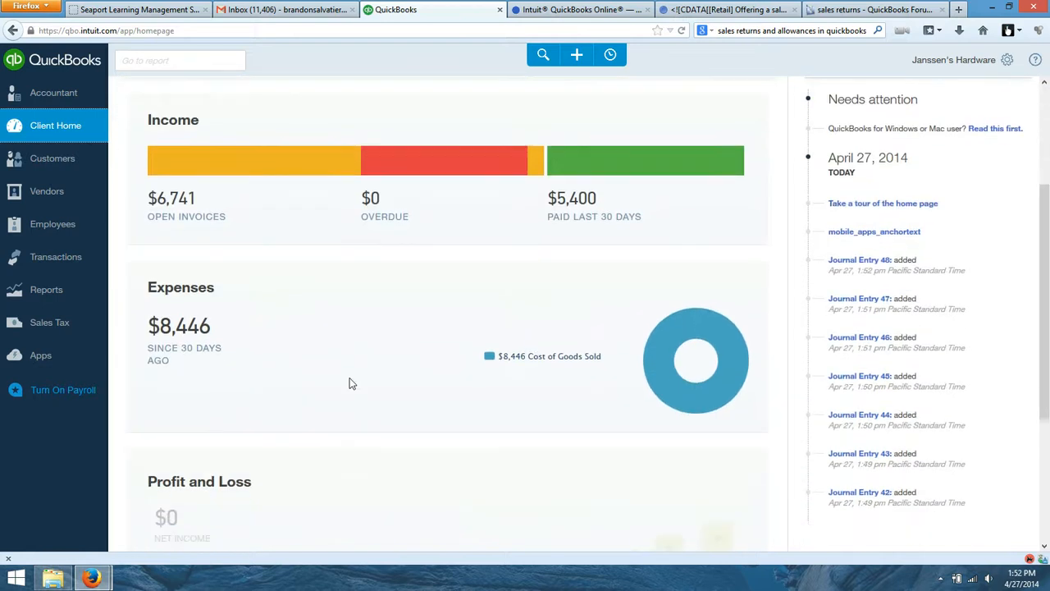
Open the Balance Sheet report and set its start date to May 1, 2014
left_click(49, 291)
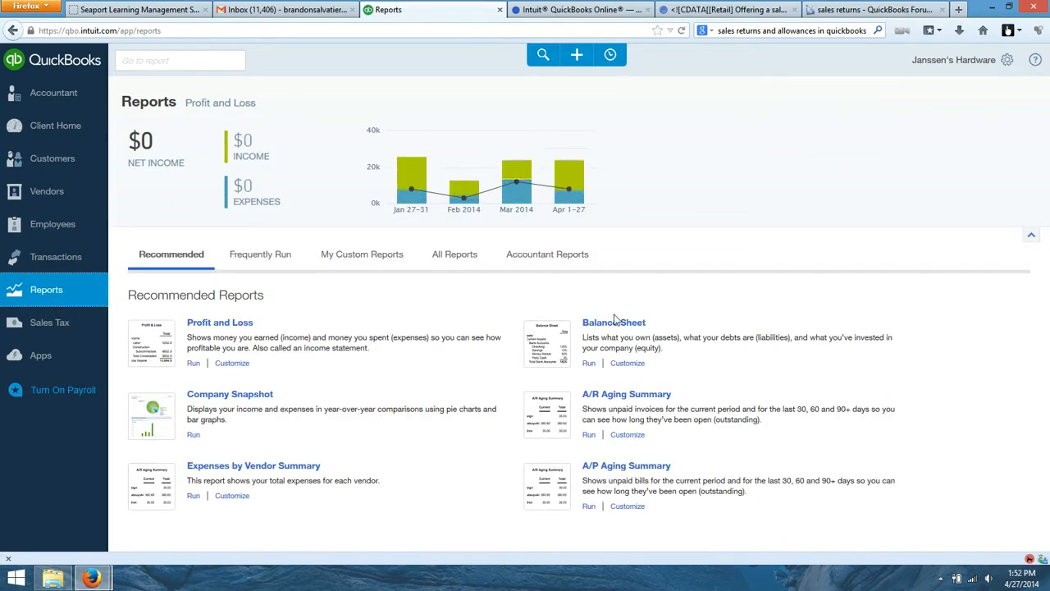
left_click(639, 331)
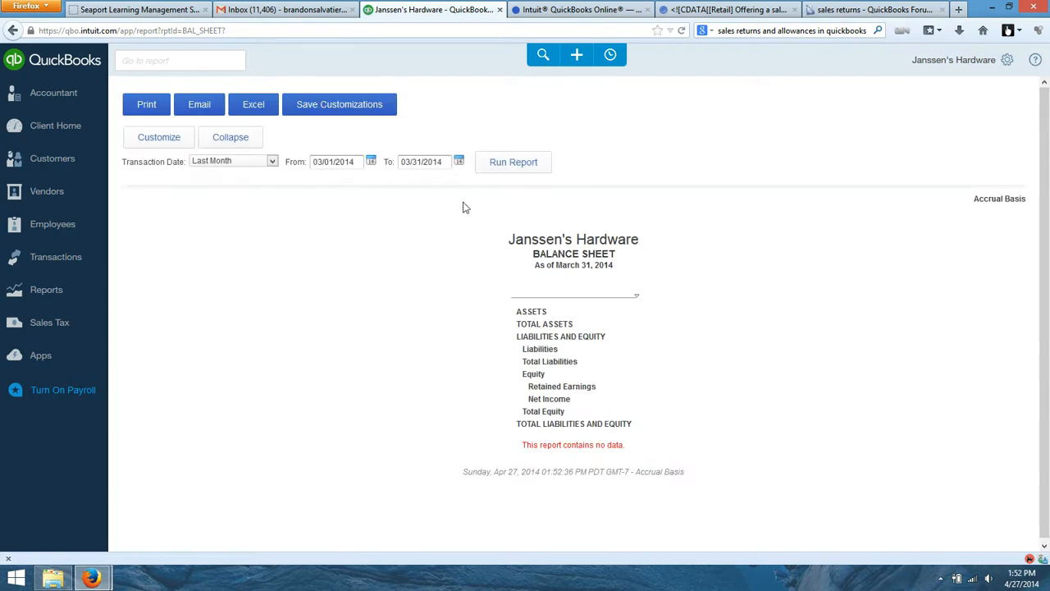
left_click(371, 162)
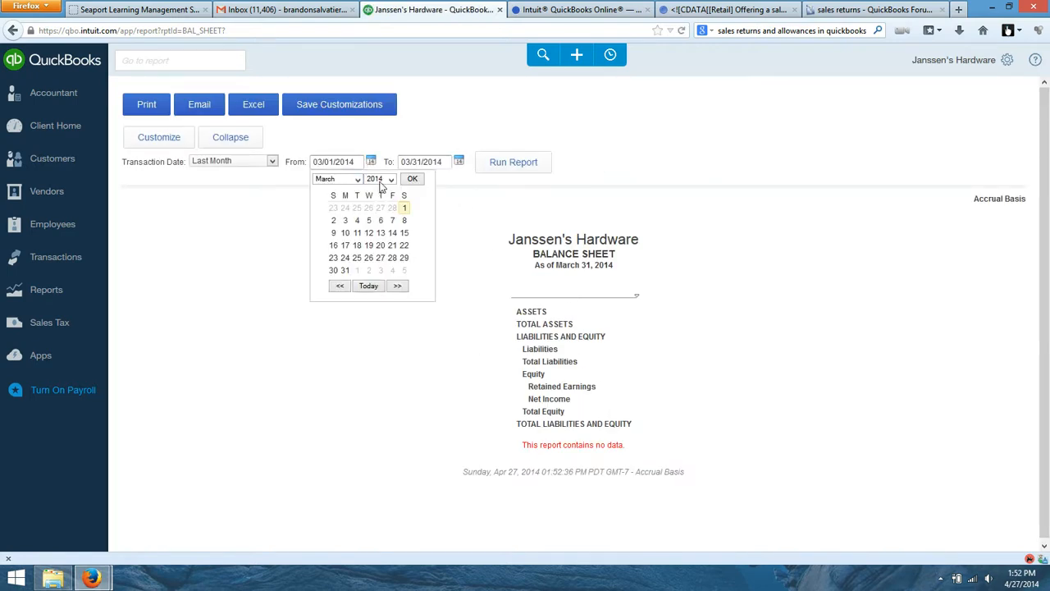
left_click(356, 179)
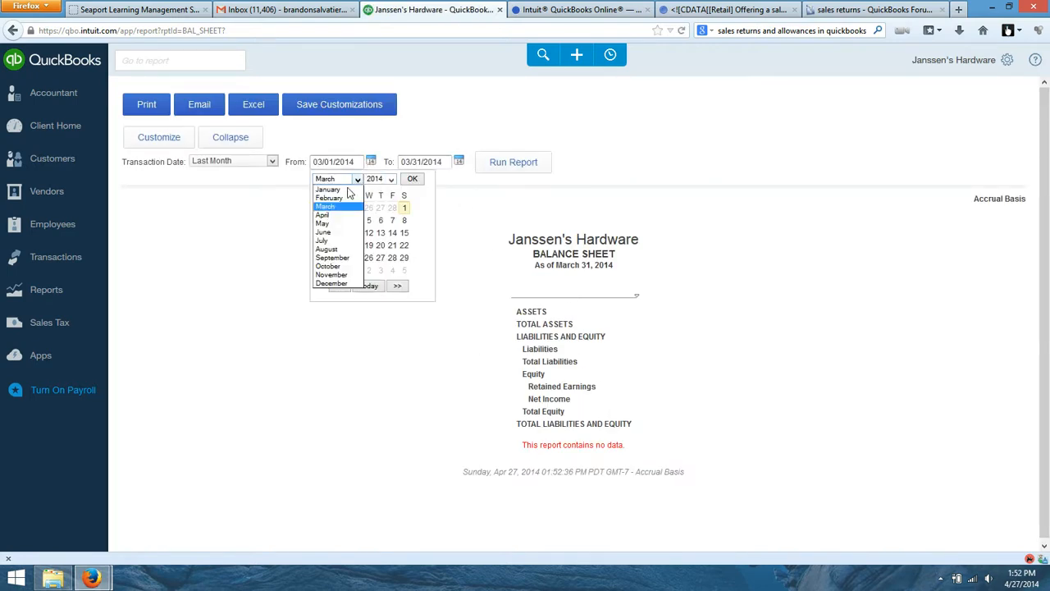
left_click(335, 224)
left_click(412, 180)
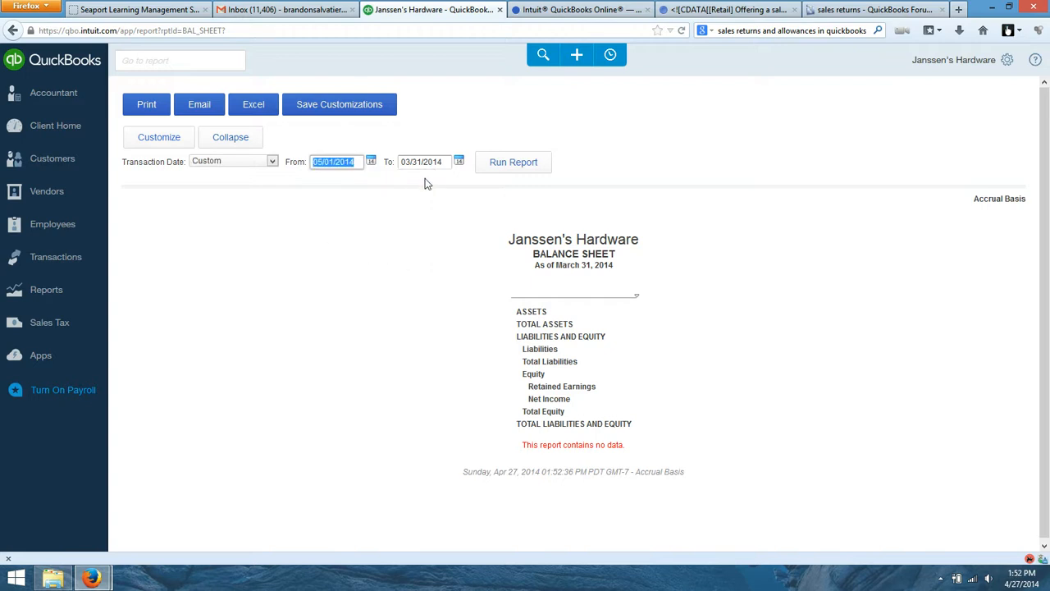
Set the balance sheet's end date to May 31, 2014, run the report and review its assets, liabilities and equity
left_click(459, 162)
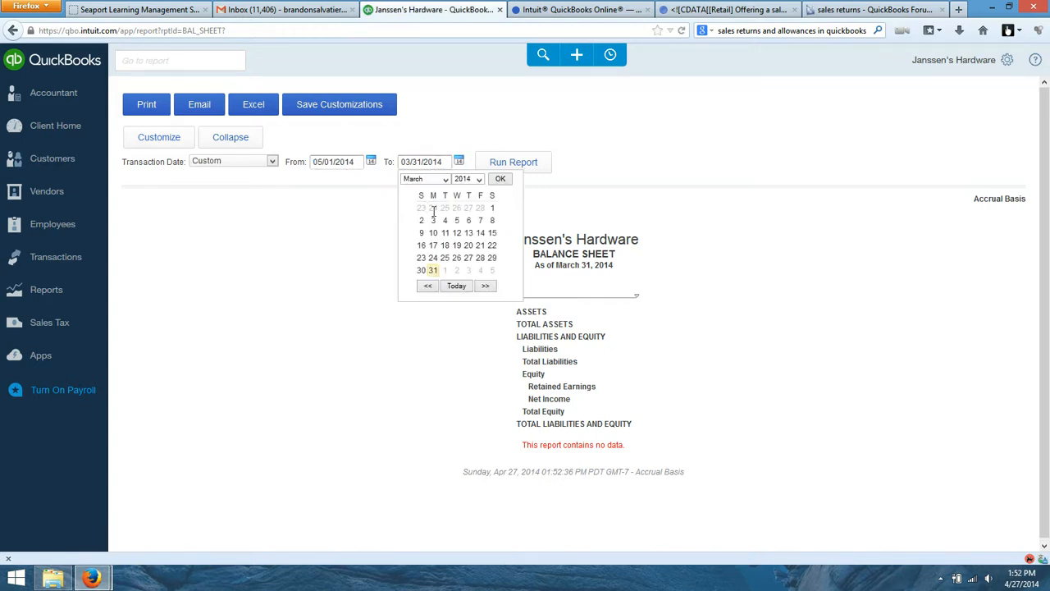
left_click(442, 180)
left_click(418, 225)
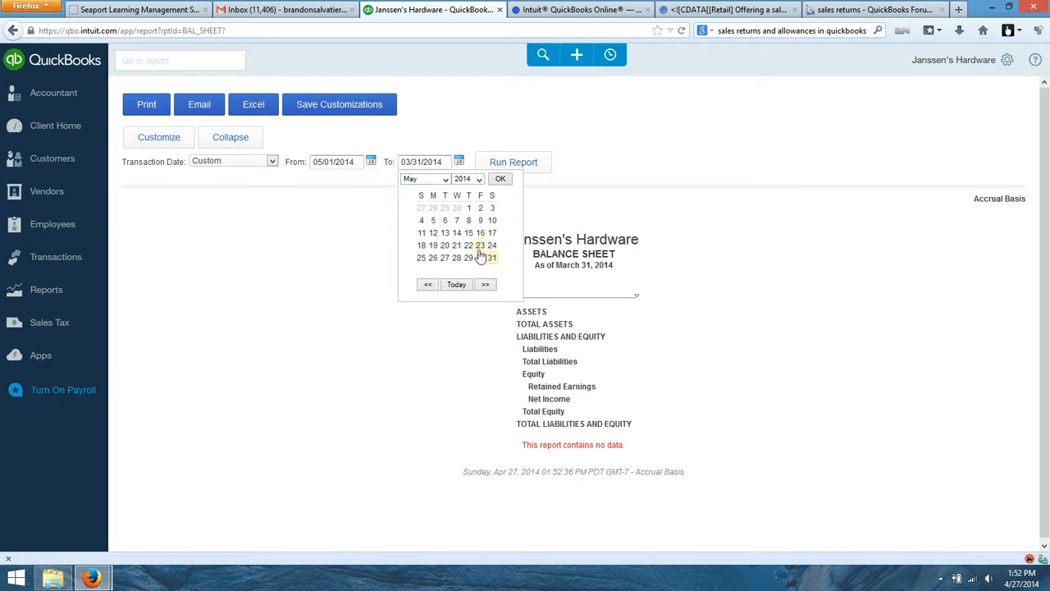
left_click(491, 258)
left_click(513, 162)
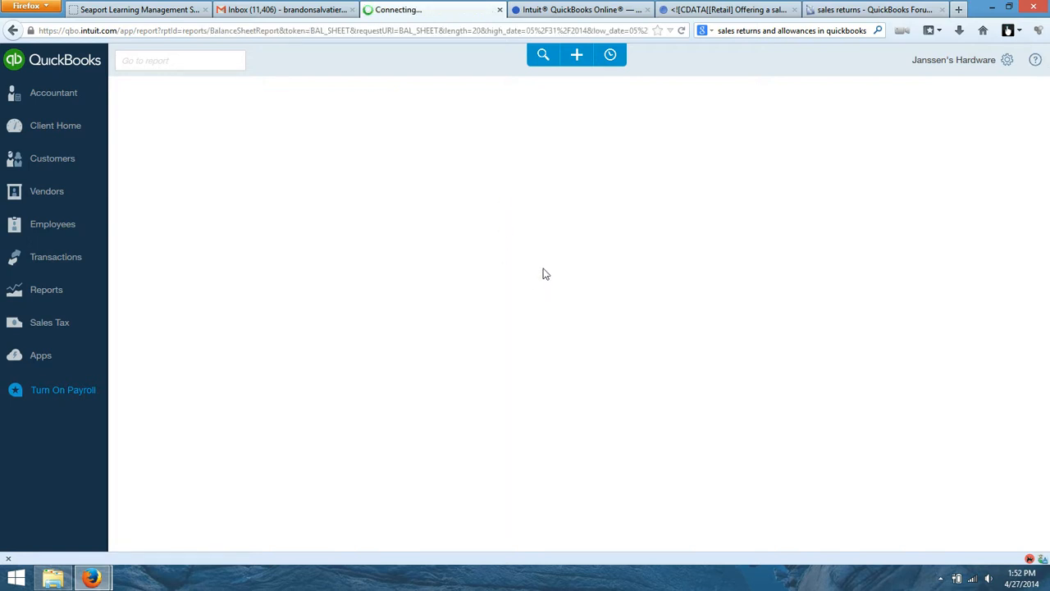
scroll(630, 333, "down", 3)
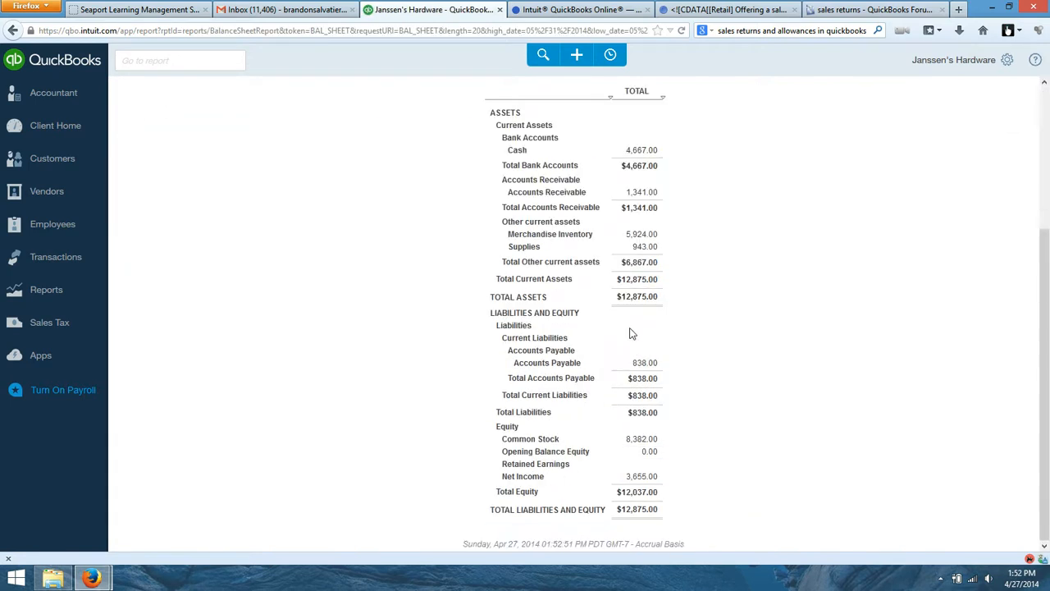
scroll(630, 332, "up", 3)
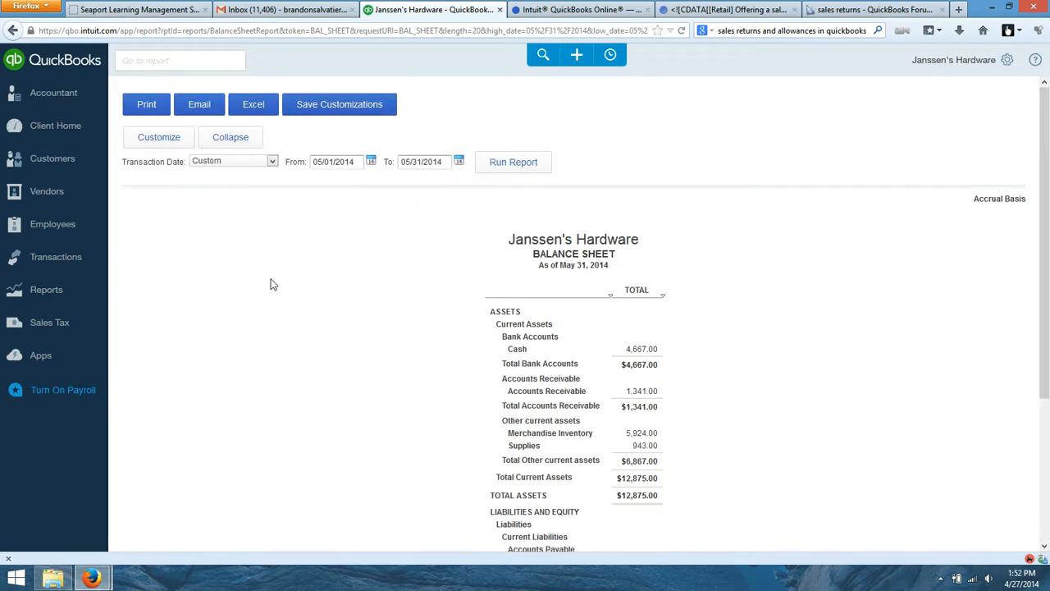
Review the account balances in the Registers list, and return to the Reports page
left_click(56, 260)
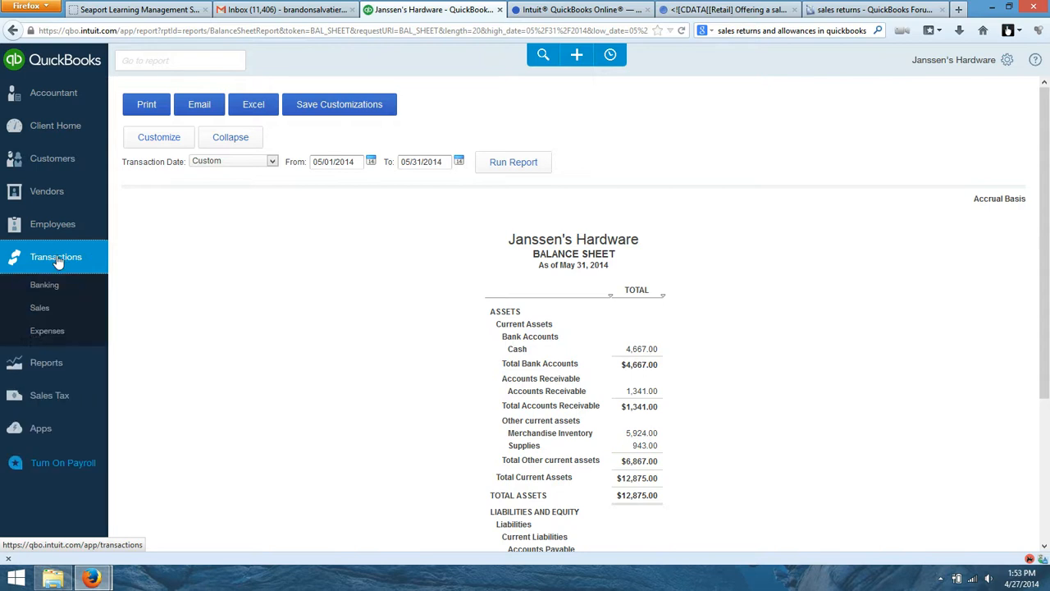
left_click(57, 335)
left_click(54, 310)
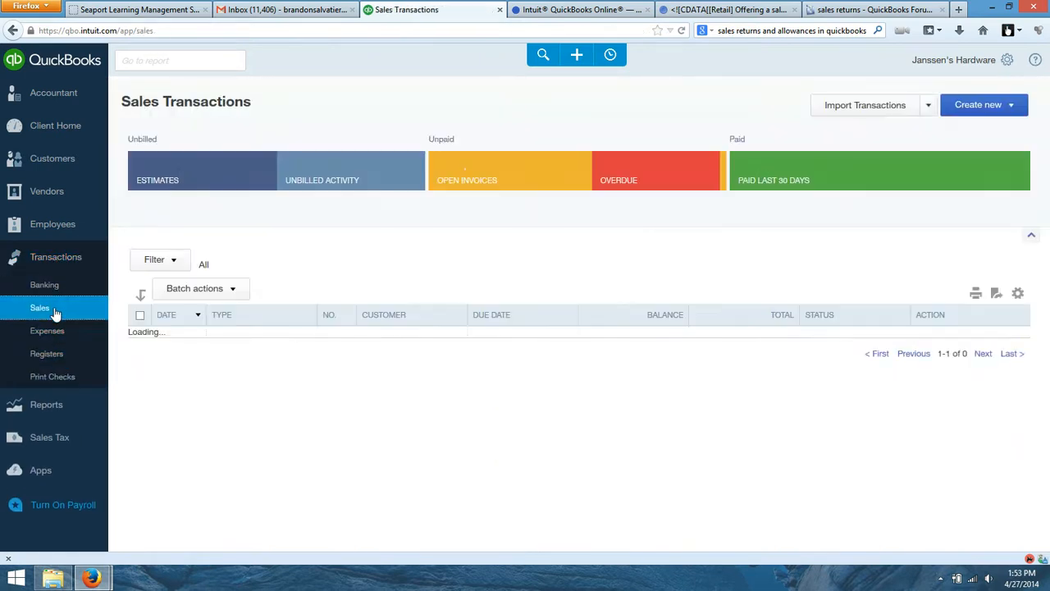
left_click(49, 353)
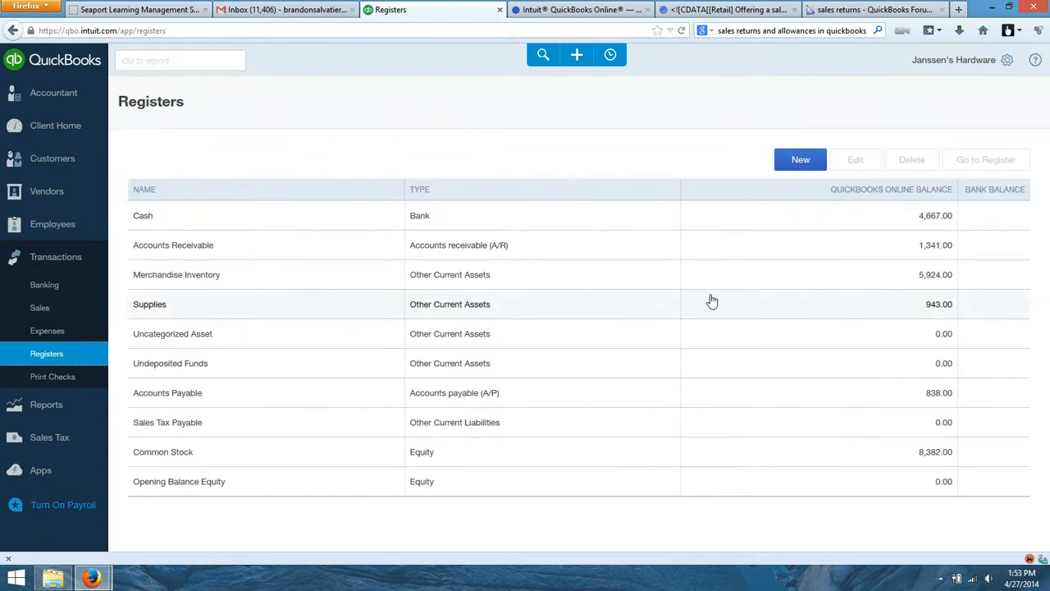
left_click(57, 415)
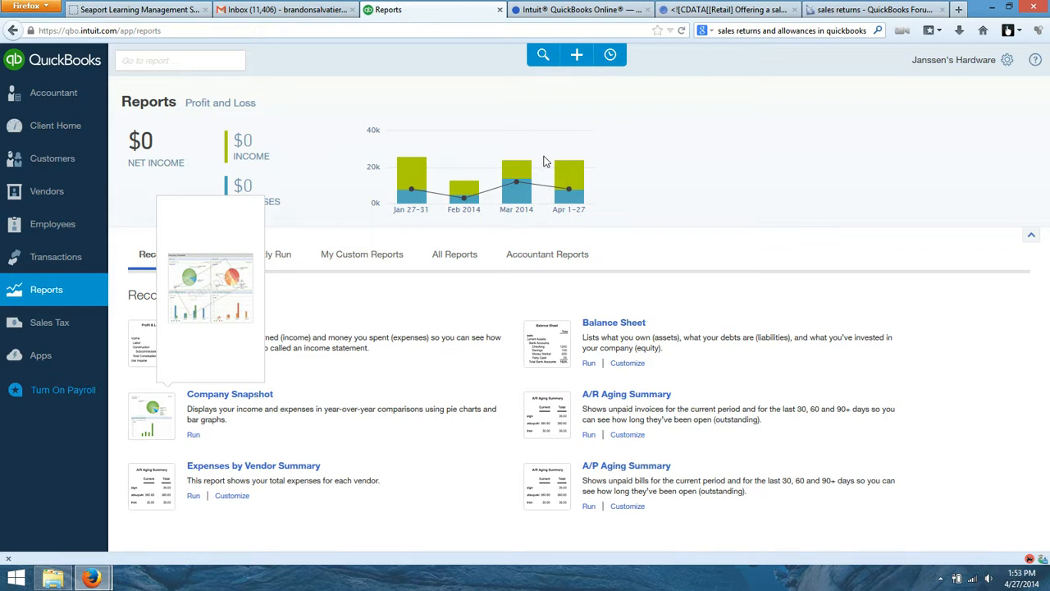
Look over the open QuickBooks support, sales discount and sales returns web pages, and return to the Reports page
left_click(597, 12)
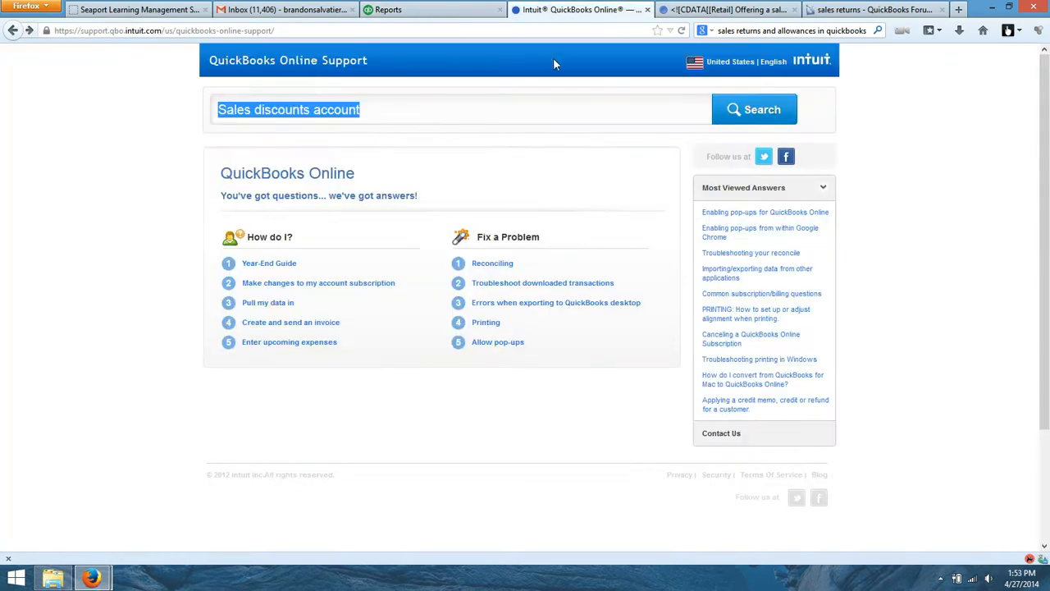
left_click(722, 9)
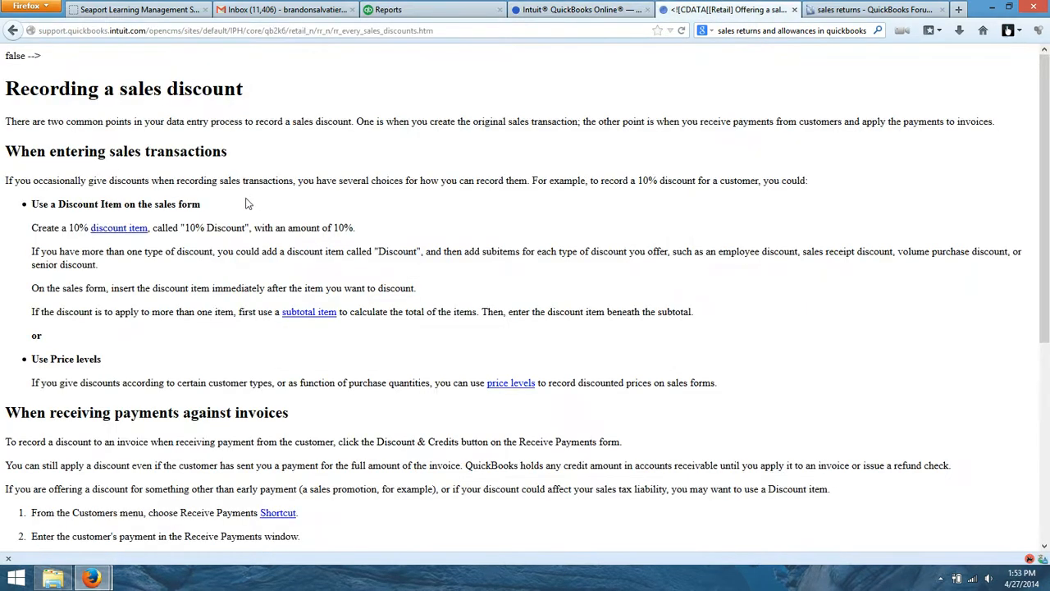
left_click(870, 10)
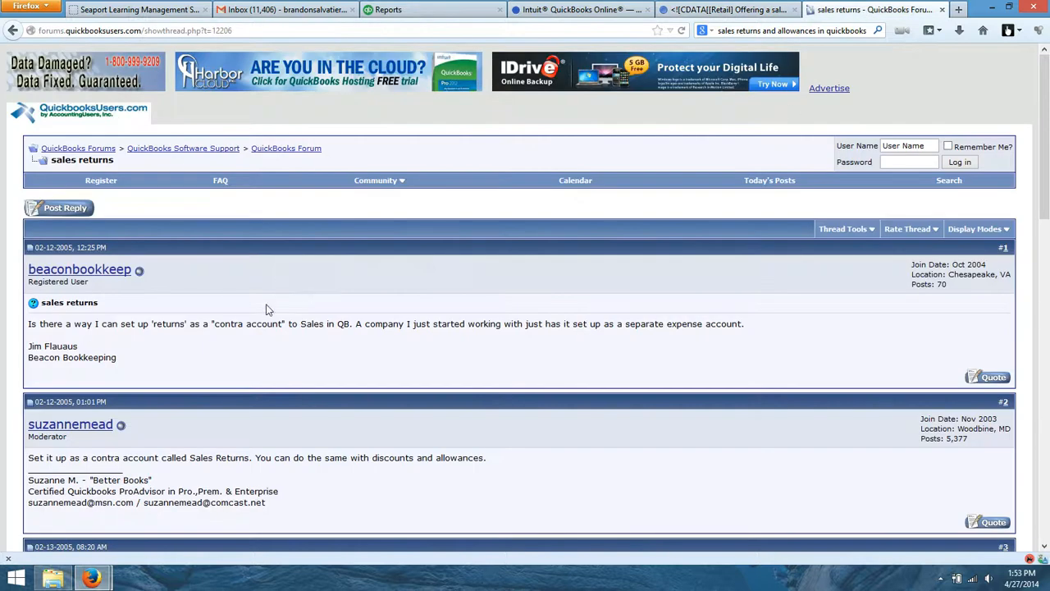
left_click(415, 9)
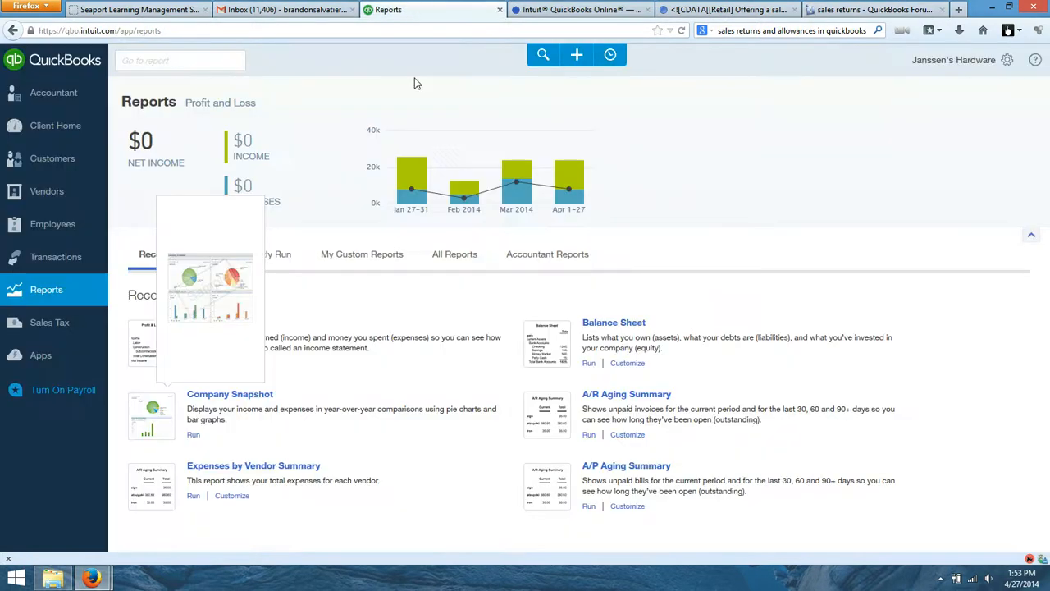
Open the company's Audit Log and examine the history of added and deleted journal entries
left_click(1008, 62)
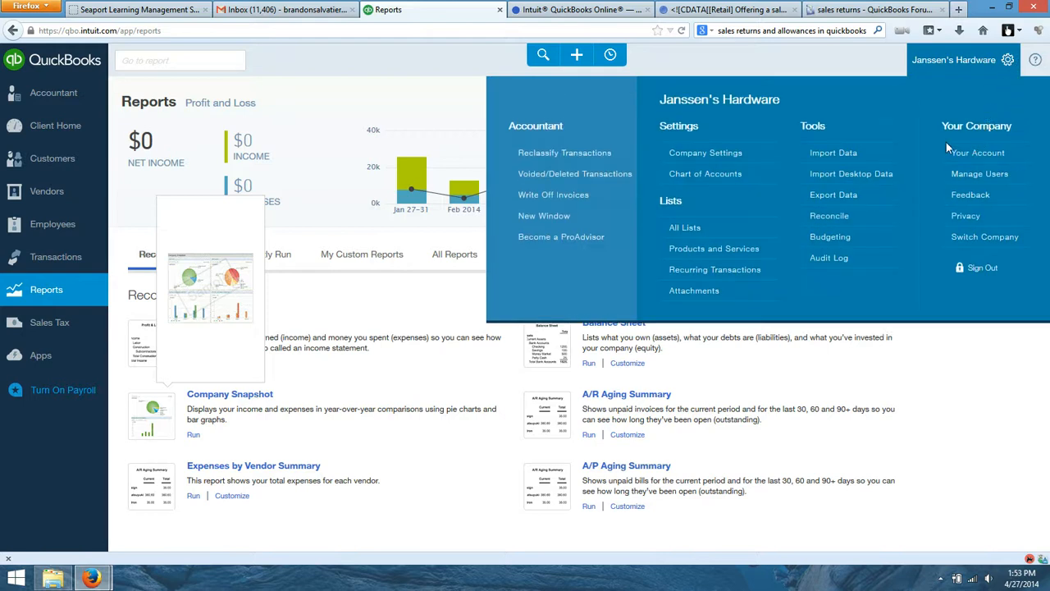
left_click(858, 259)
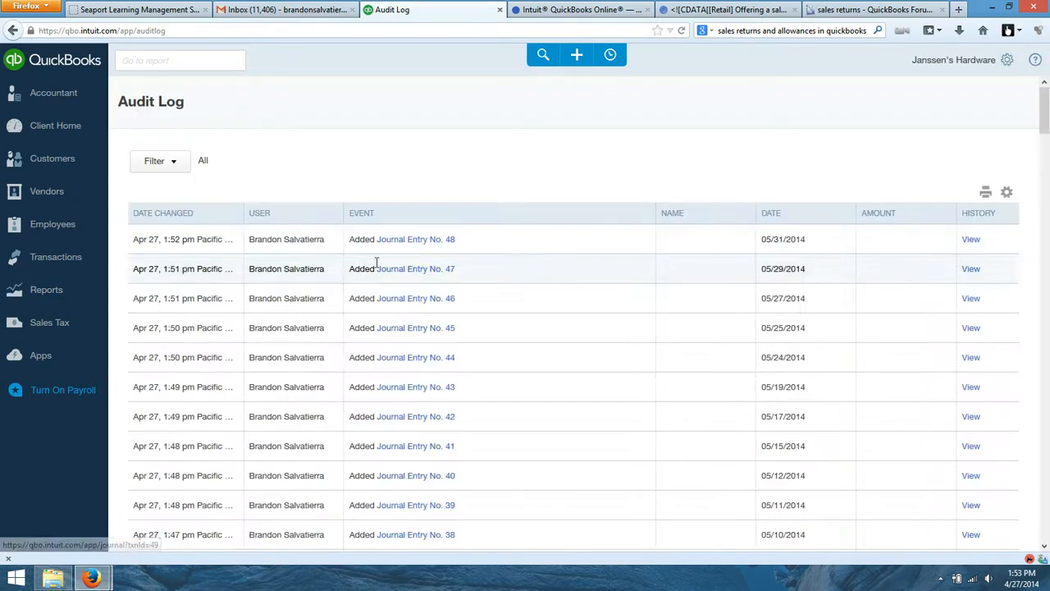
scroll(509, 269, "down", 4)
scroll(510, 270, "down", 5)
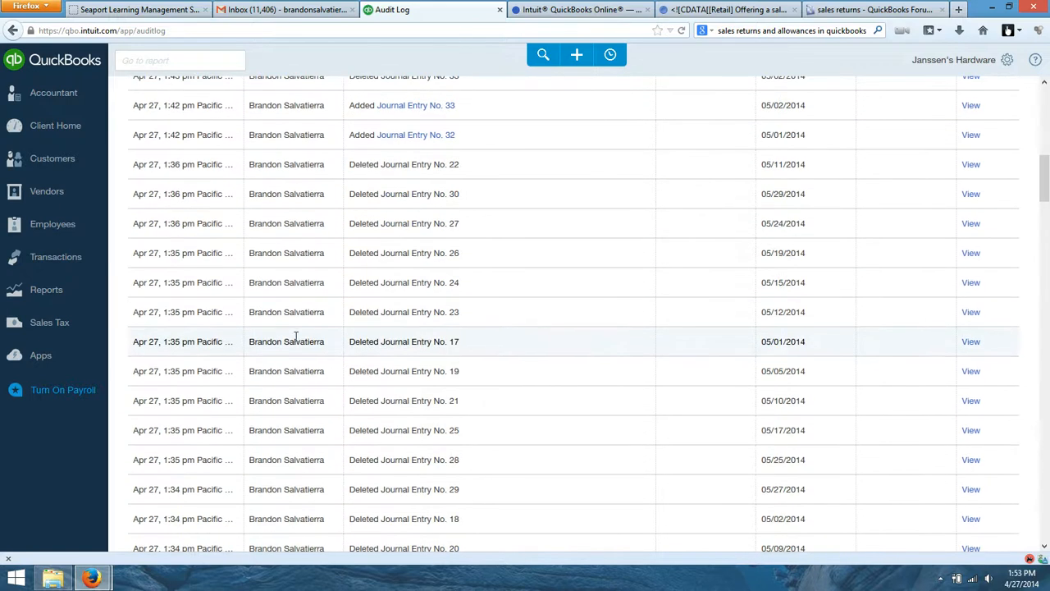
scroll(273, 238, "up", 4)
scroll(273, 238, "up", 4)
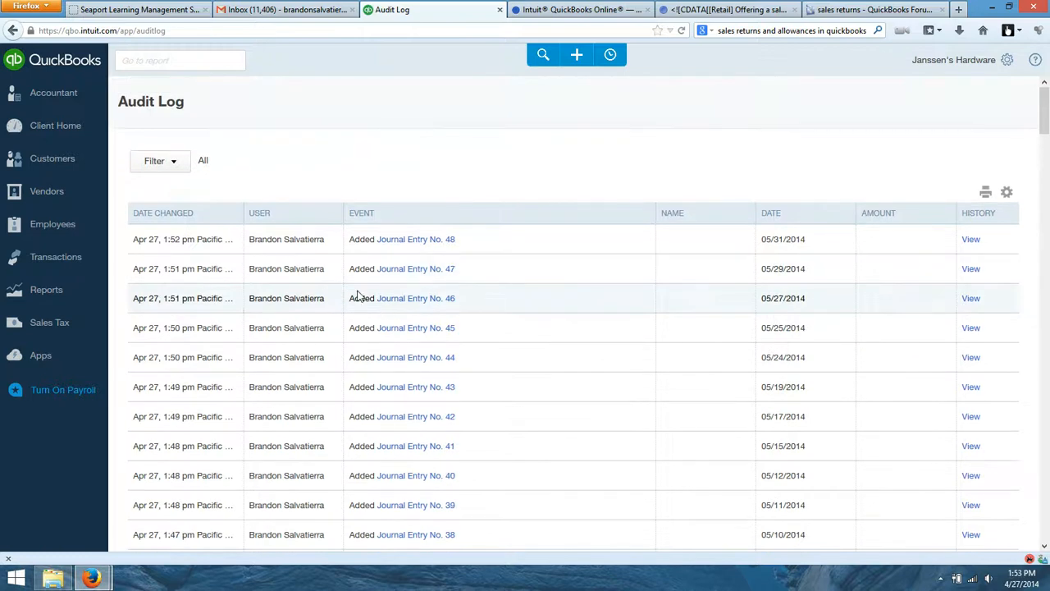
scroll(539, 331, "down", 4)
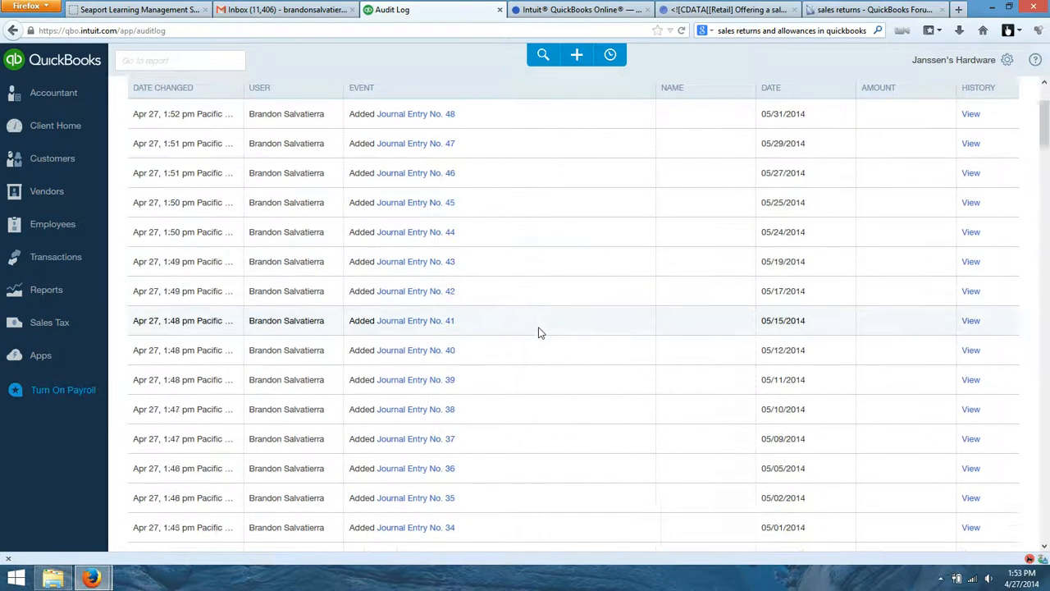
scroll(539, 331, "up", 4)
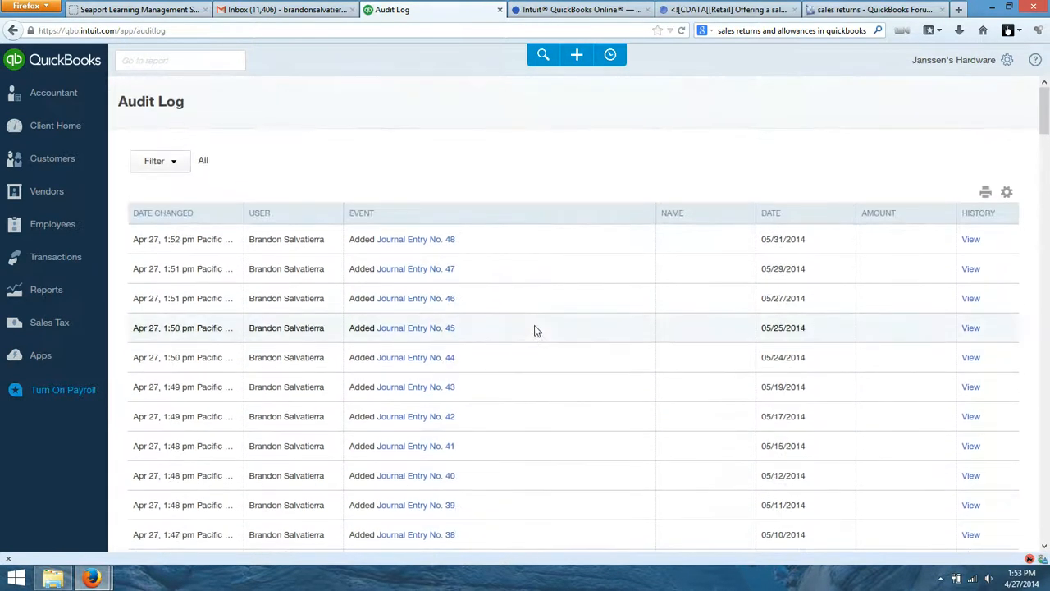